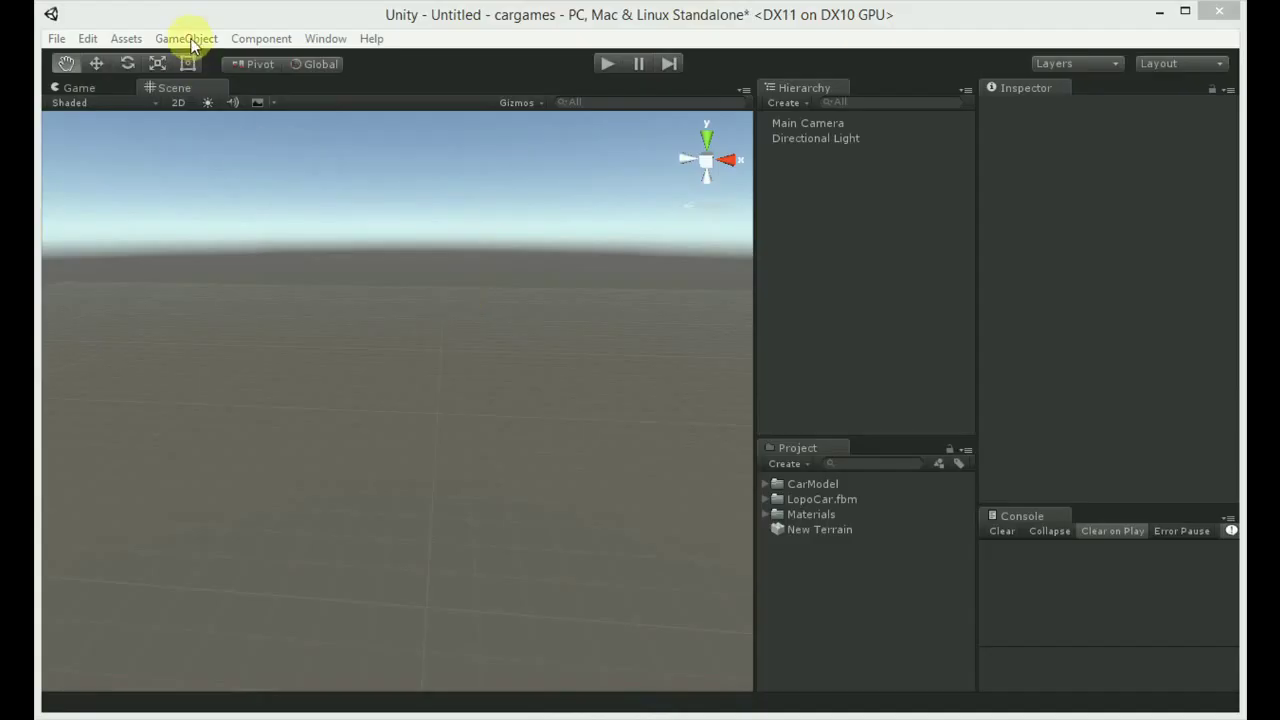
Create a new Terrain object (New Terrain 1) in the cargames scene.
left_click(190, 40)
mouse_move(288, 101)
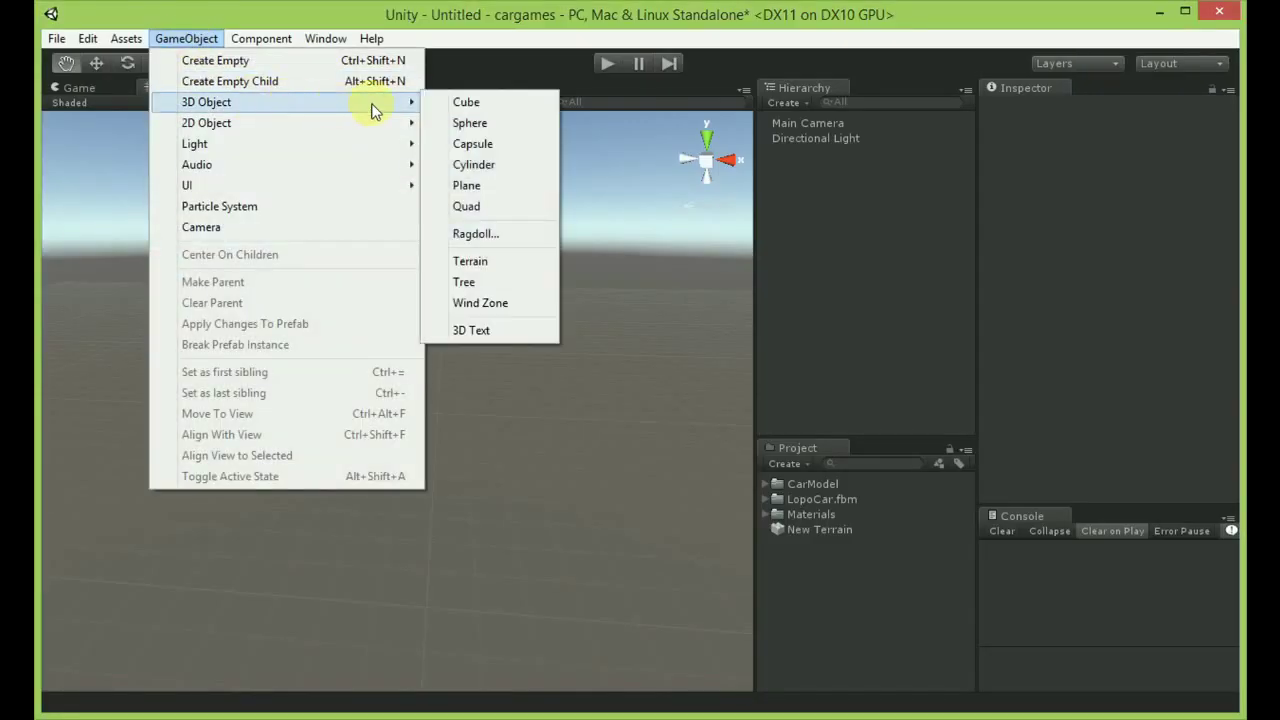
left_click(480, 262)
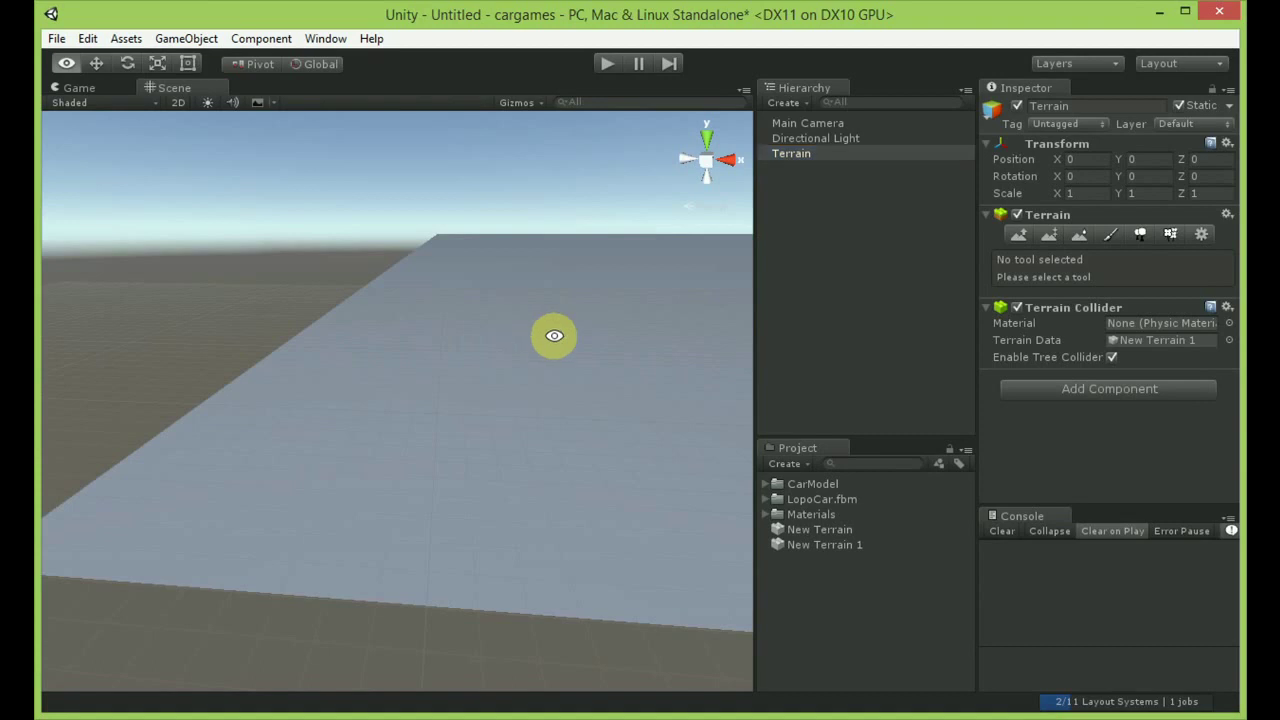
left_click_drag(517, 326, 580, 337, "alt")
mouse_move(580, 337)
right_mouse_down("alt")
mouse_move(543, 193)
mouse_move(217, 374)
right_mouse_up("alt")
left_click_drag(620, 357, 183, 511)
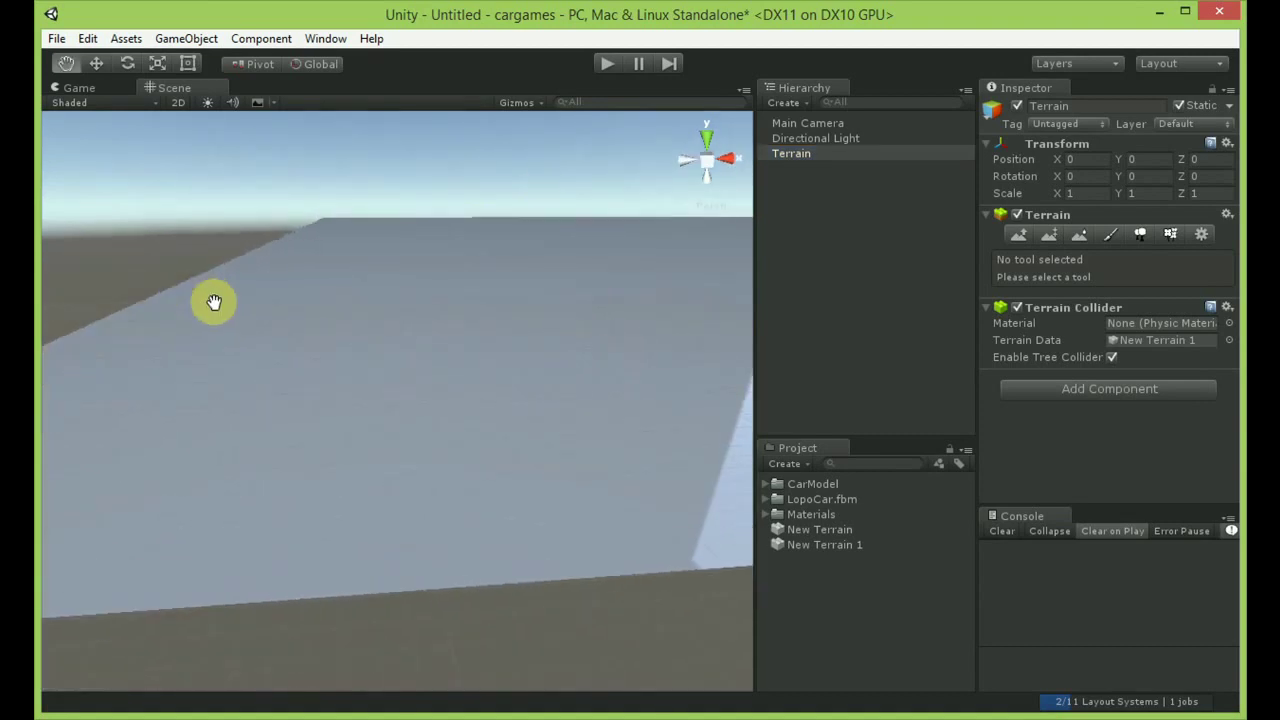
left_click_drag(458, 461, 254, 494)
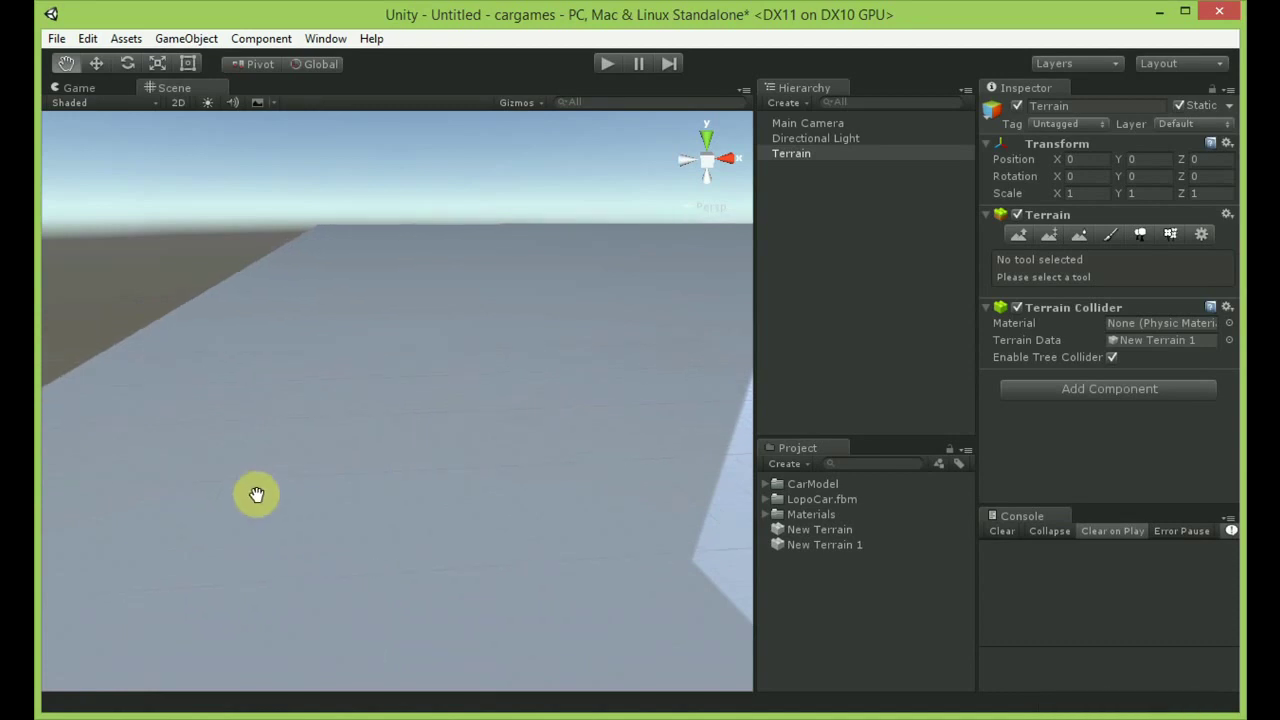
left_click_drag(369, 389, 380, 320)
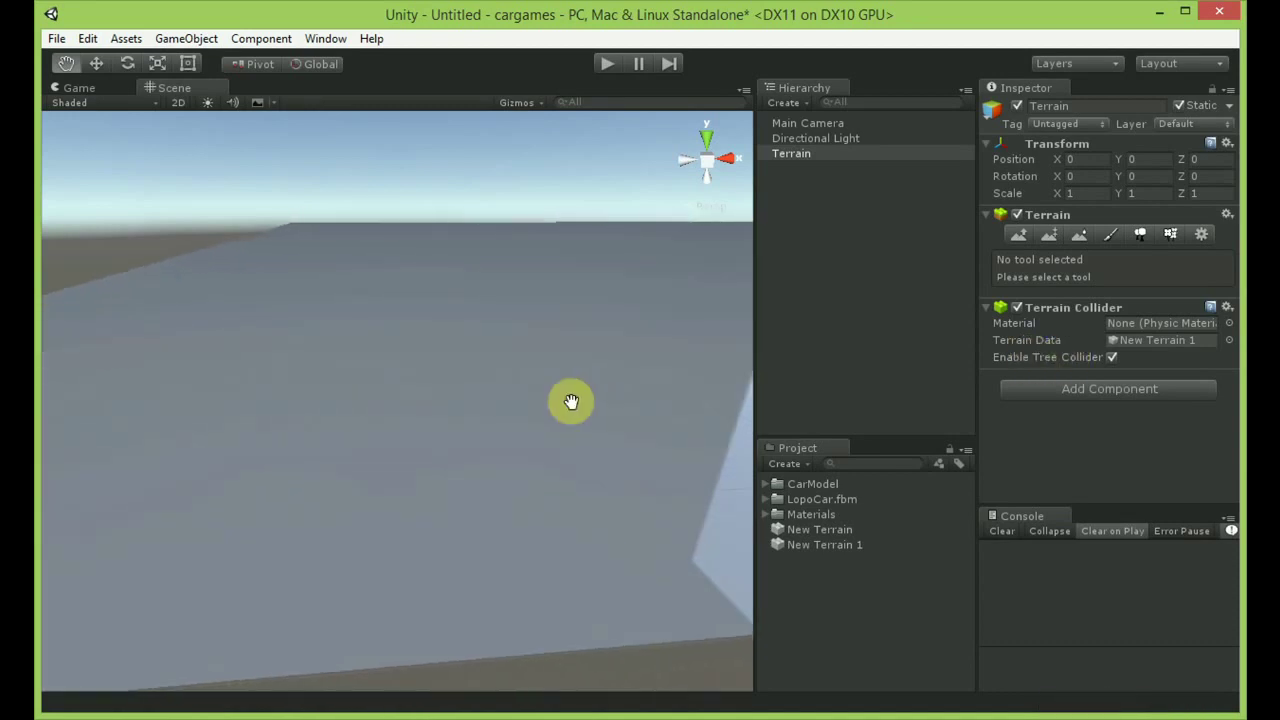
left_click_drag(571, 400, 251, 520)
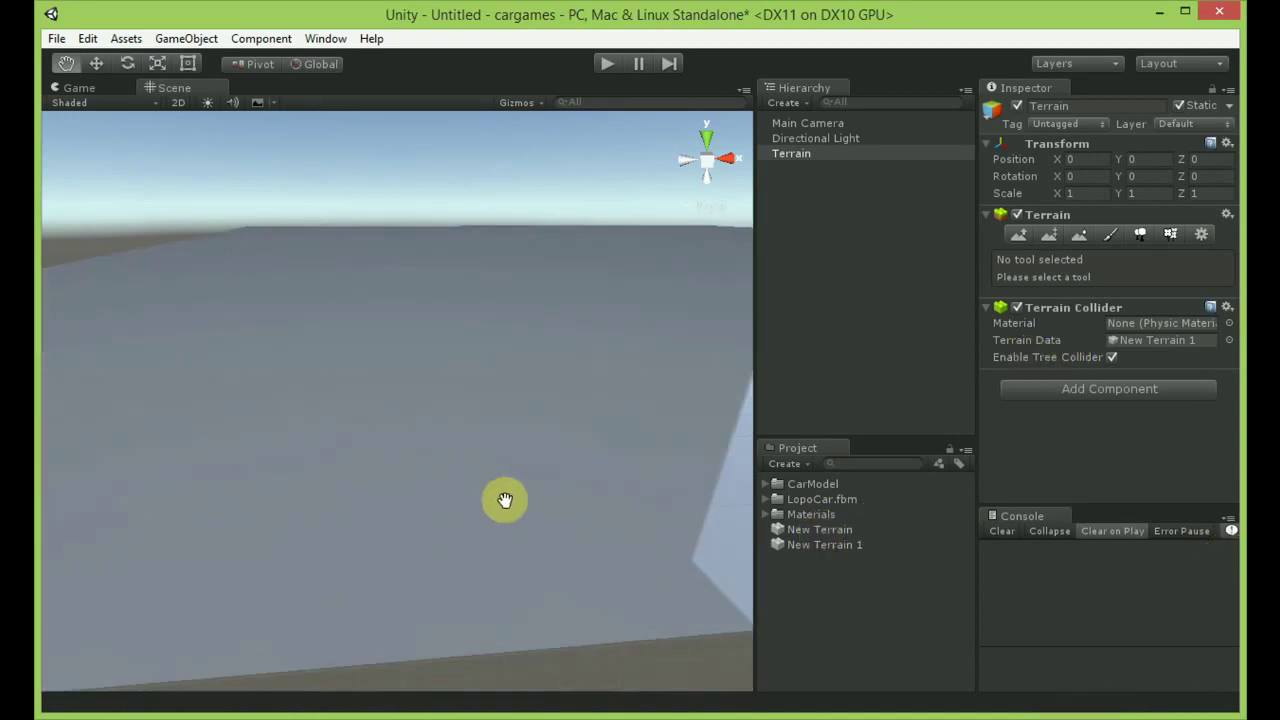
left_click_drag(503, 500, 420, 657)
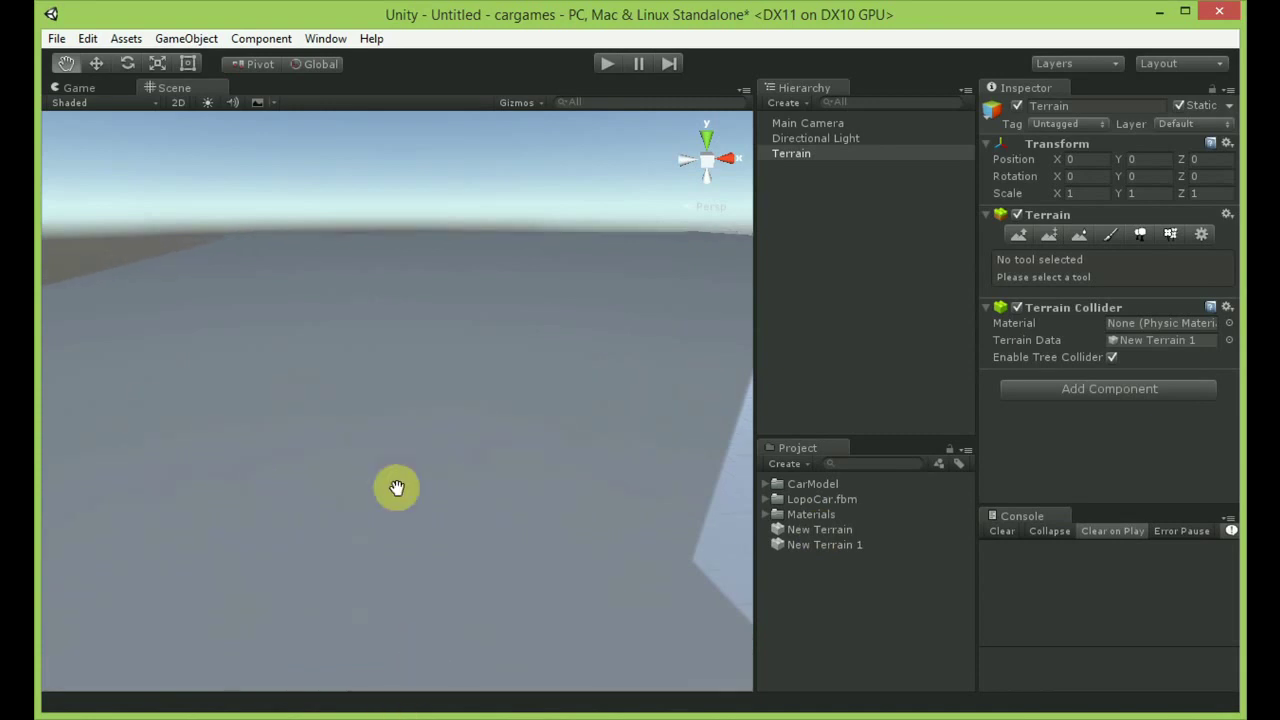
left_click_drag(397, 487, 399, 468, "alt")
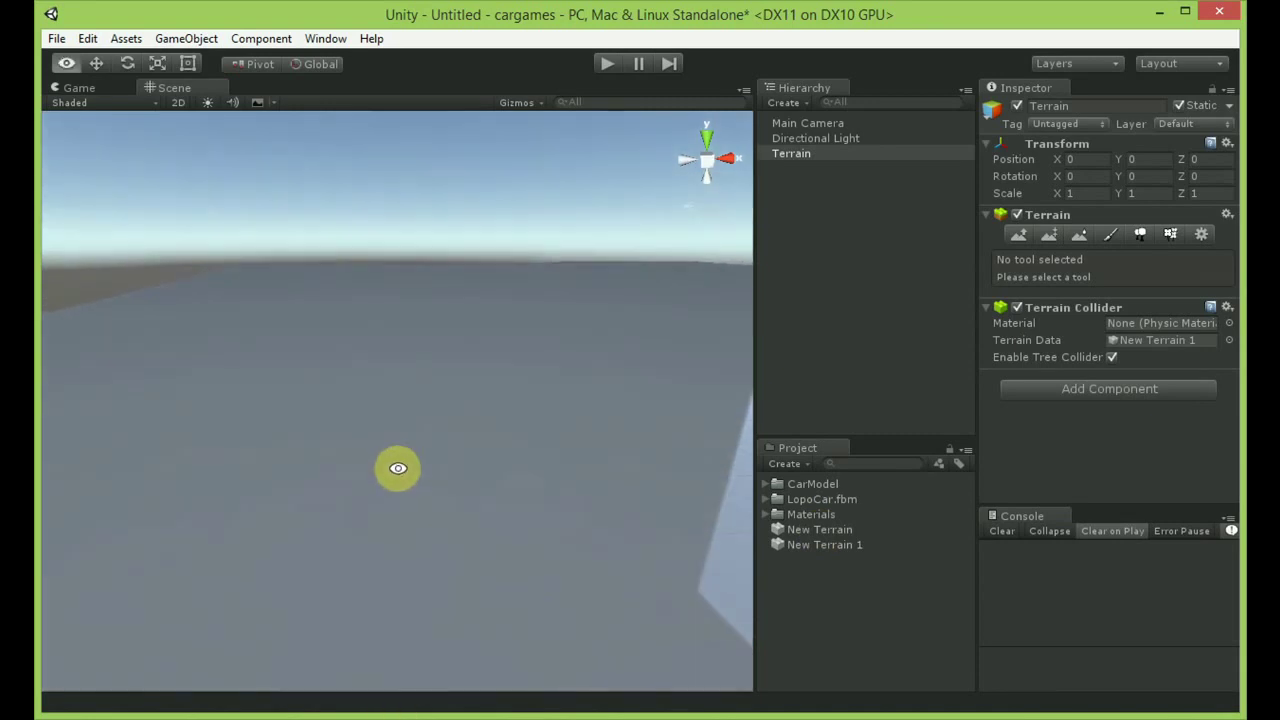
Drag the LopoCar model from the CarModel folder into the scene and frame it.
left_click(800, 486)
left_click(765, 485)
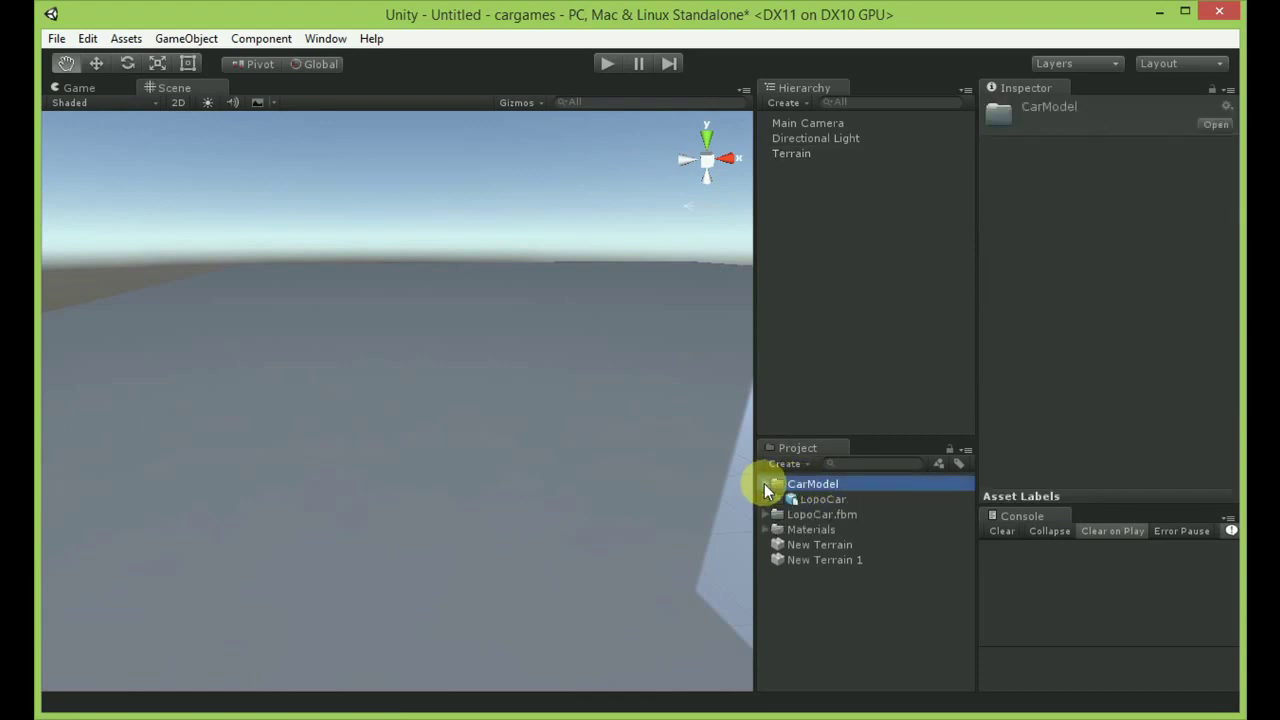
left_click_drag(811, 500, 815, 293)
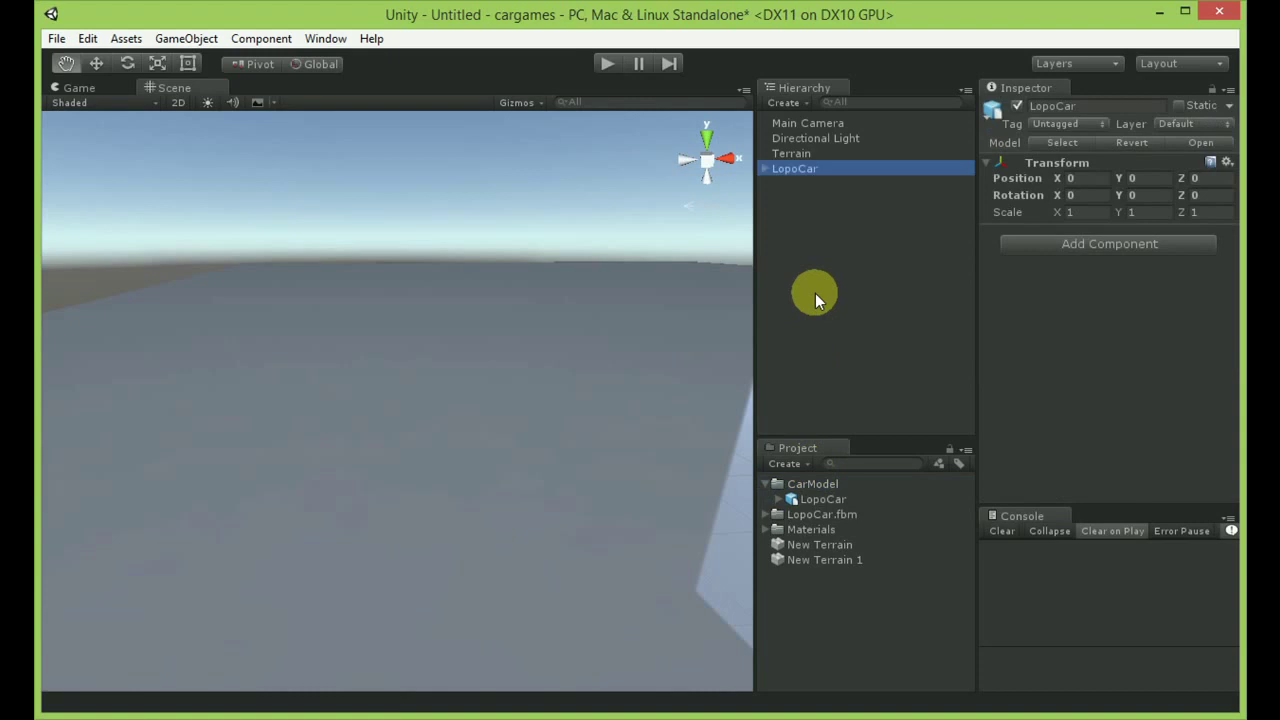
double_click(800, 169)
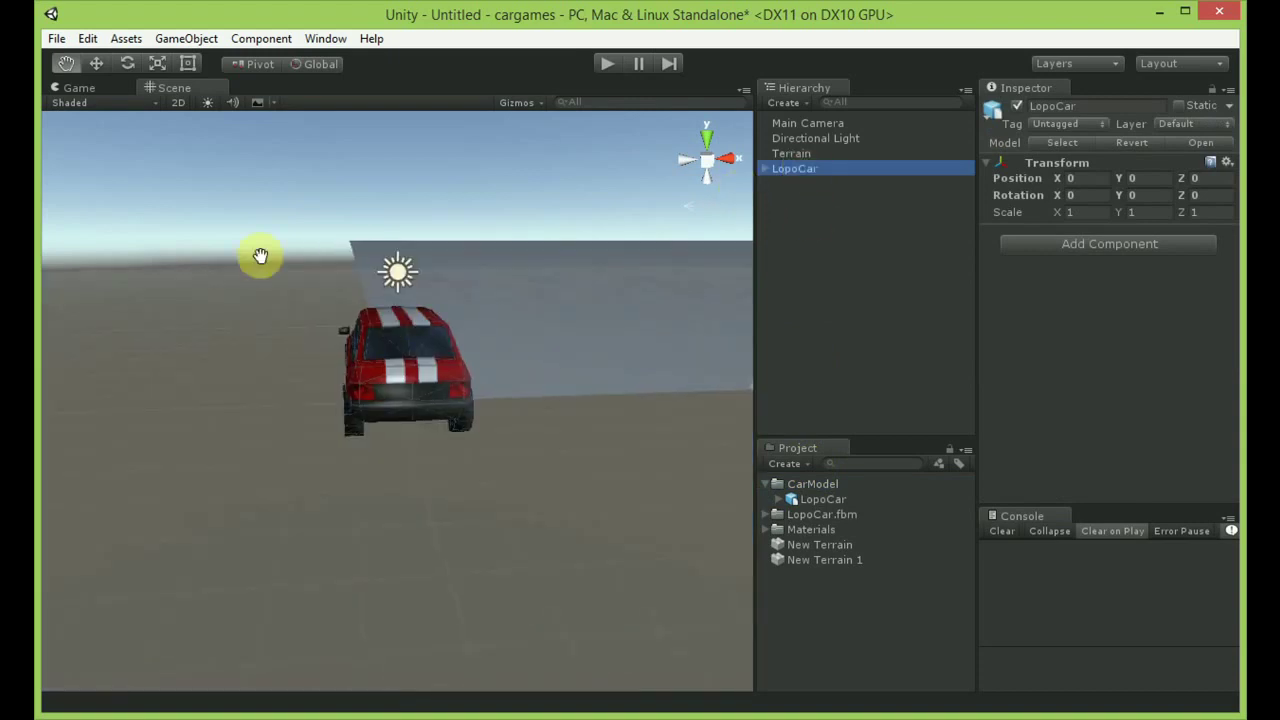
Move LopoCar onto the terrain at X 24.35, Y 0, Z 11.74.
left_click(97, 64)
left_click(445, 380)
left_click_drag(465, 393, 442, 381)
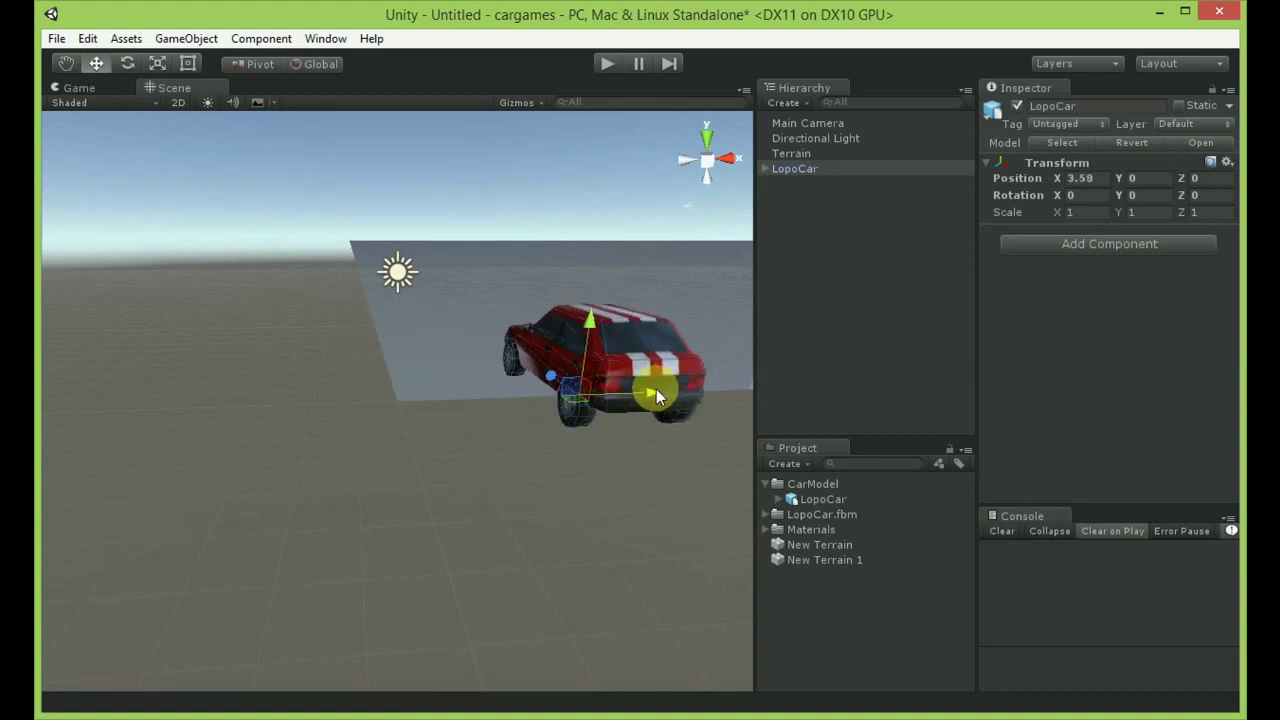
left_click_drag(473, 404, 968, 316)
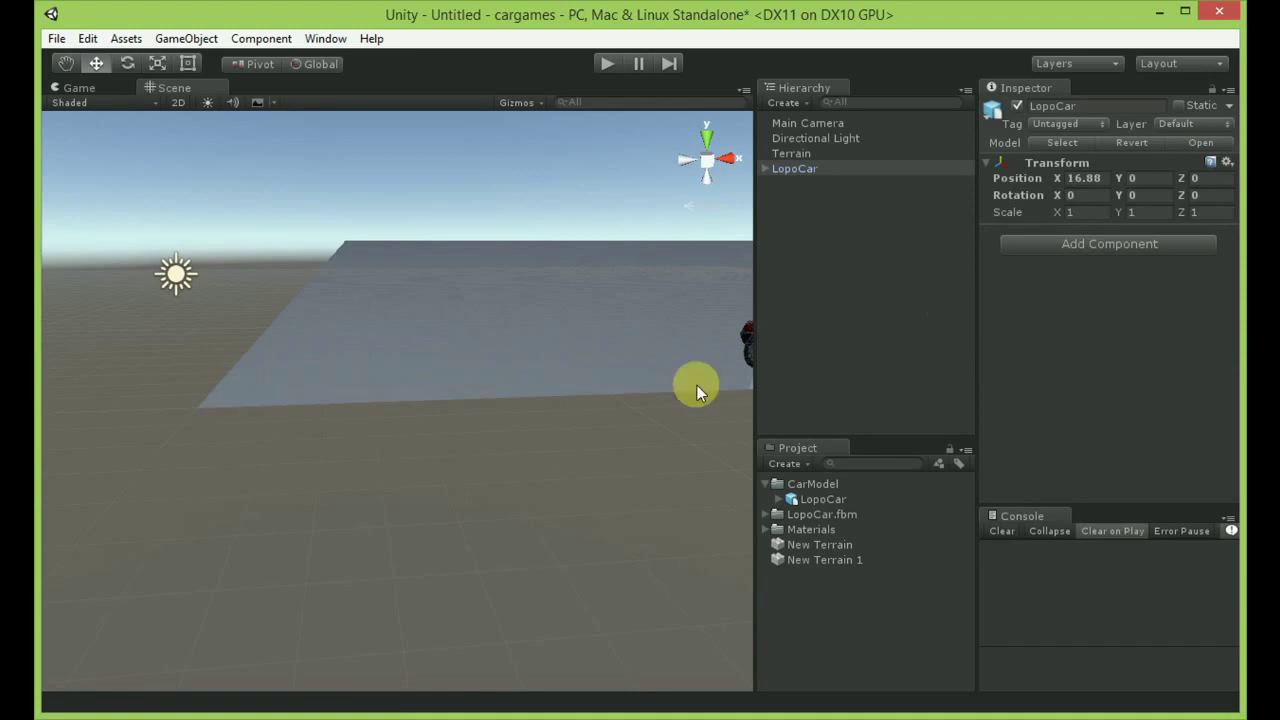
double_click(800, 169)
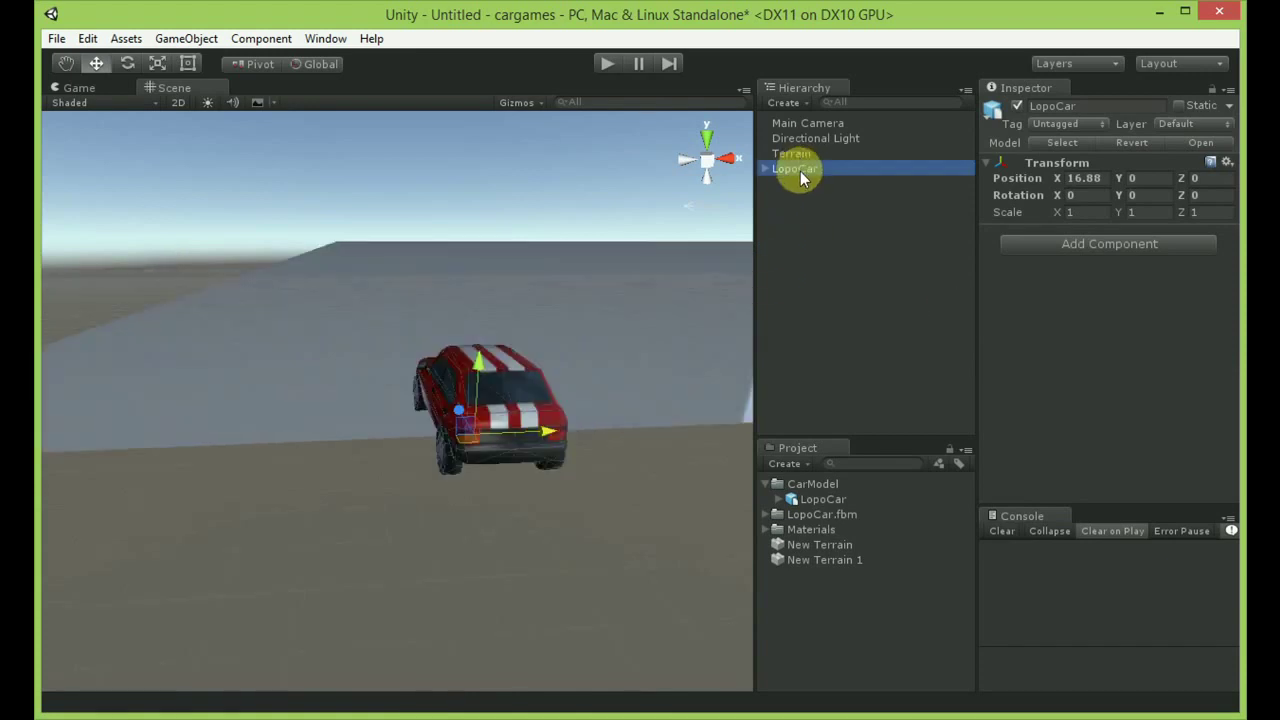
left_click_drag(384, 420, 351, 223)
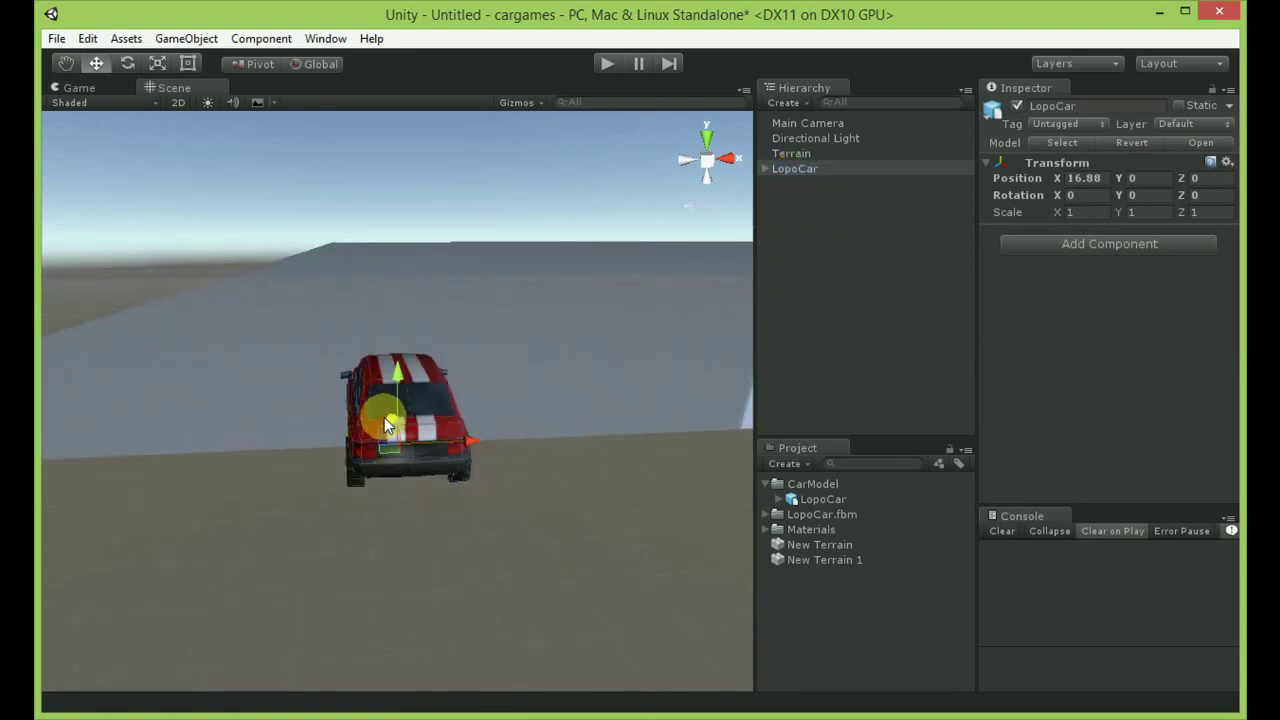
left_click_drag(440, 344, 592, 339)
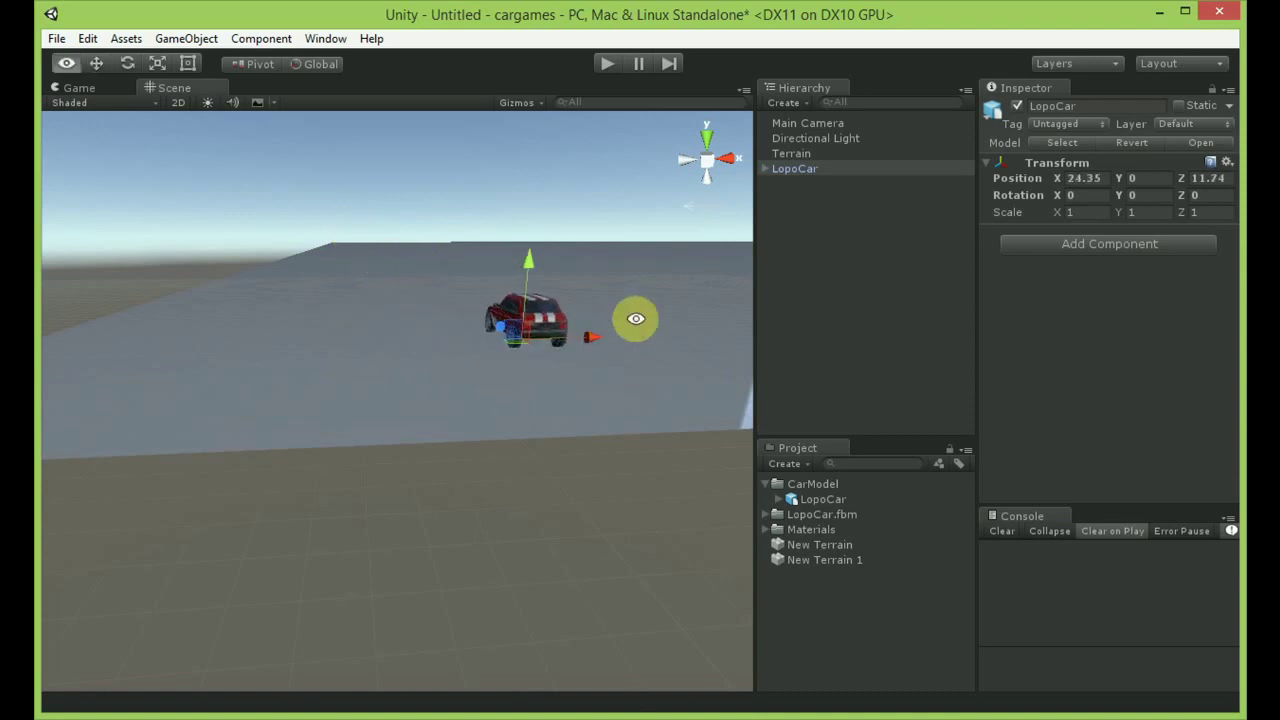
scroll(643, 486, "up", 2)
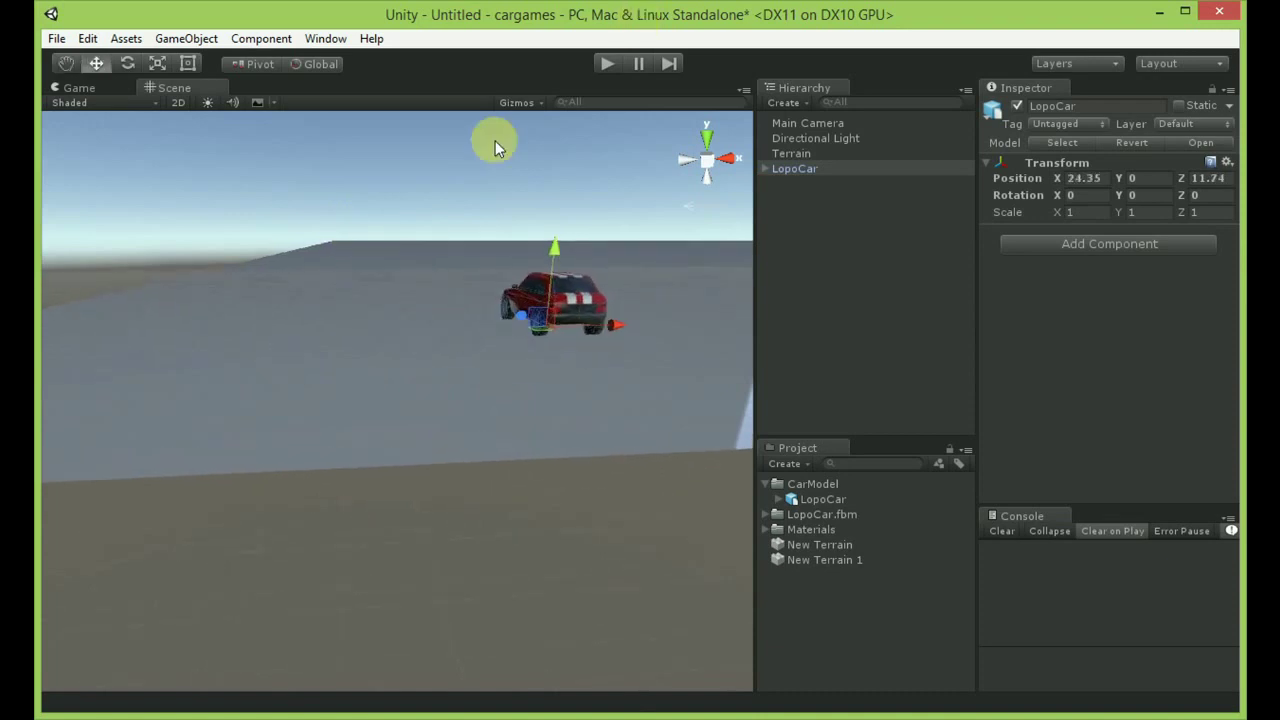
left_click(66, 64)
left_click_drag(514, 218, 448, 684)
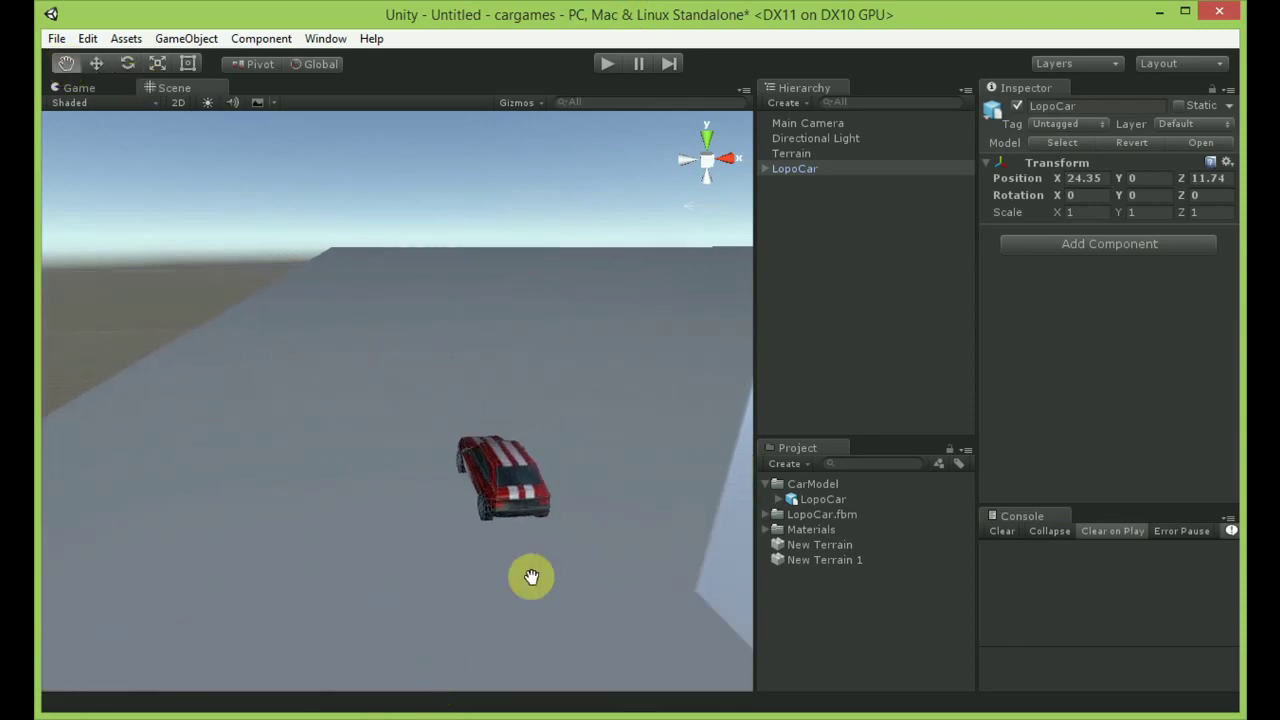
mouse_move(560, 554)
left_mouse_down("alt")
mouse_move(521, 577)
mouse_move(674, 571)
mouse_move(566, 577)
mouse_move(566, 603)
mouse_move(563, 586)
left_mouse_up("alt")
right_click_drag(563, 586, 540, 533, "alt")
mouse_move(563, 503)
left_mouse_down("alt")
mouse_move(531, 534)
mouse_move(443, 357)
mouse_move(466, 535)
mouse_move(470, 500)
mouse_move(586, 471)
left_mouse_up("alt")
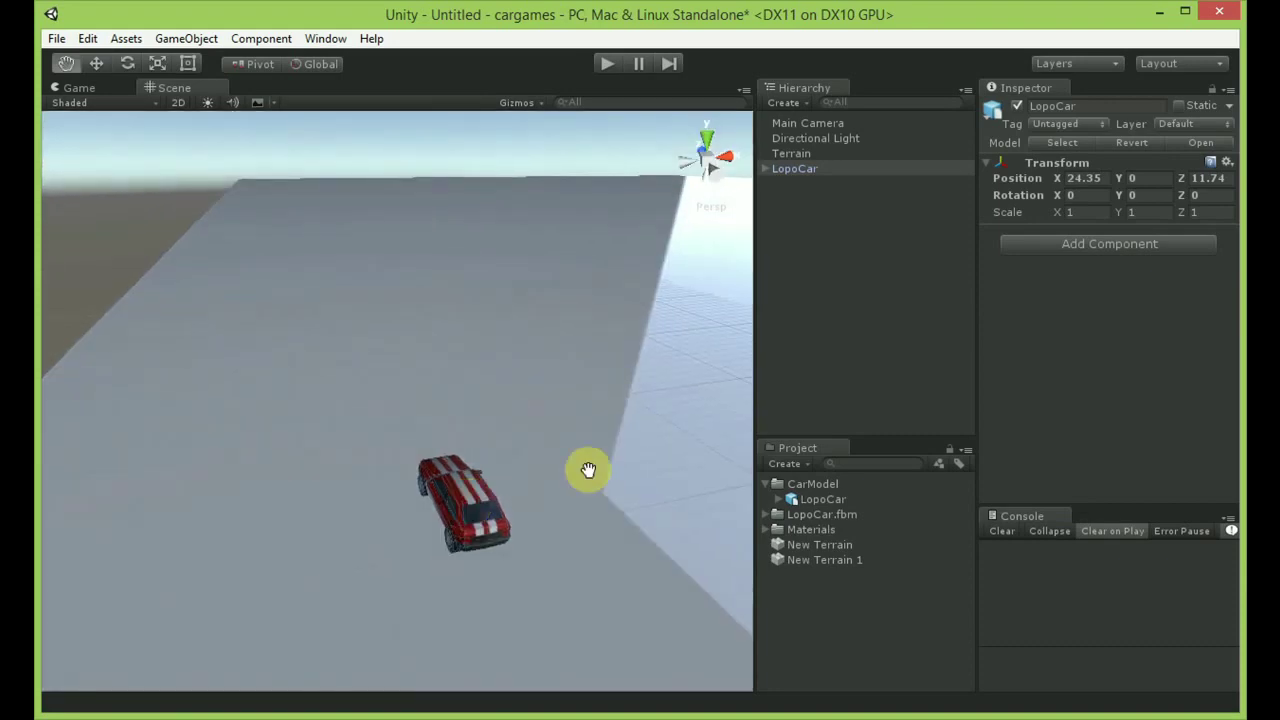
left_click(805, 124)
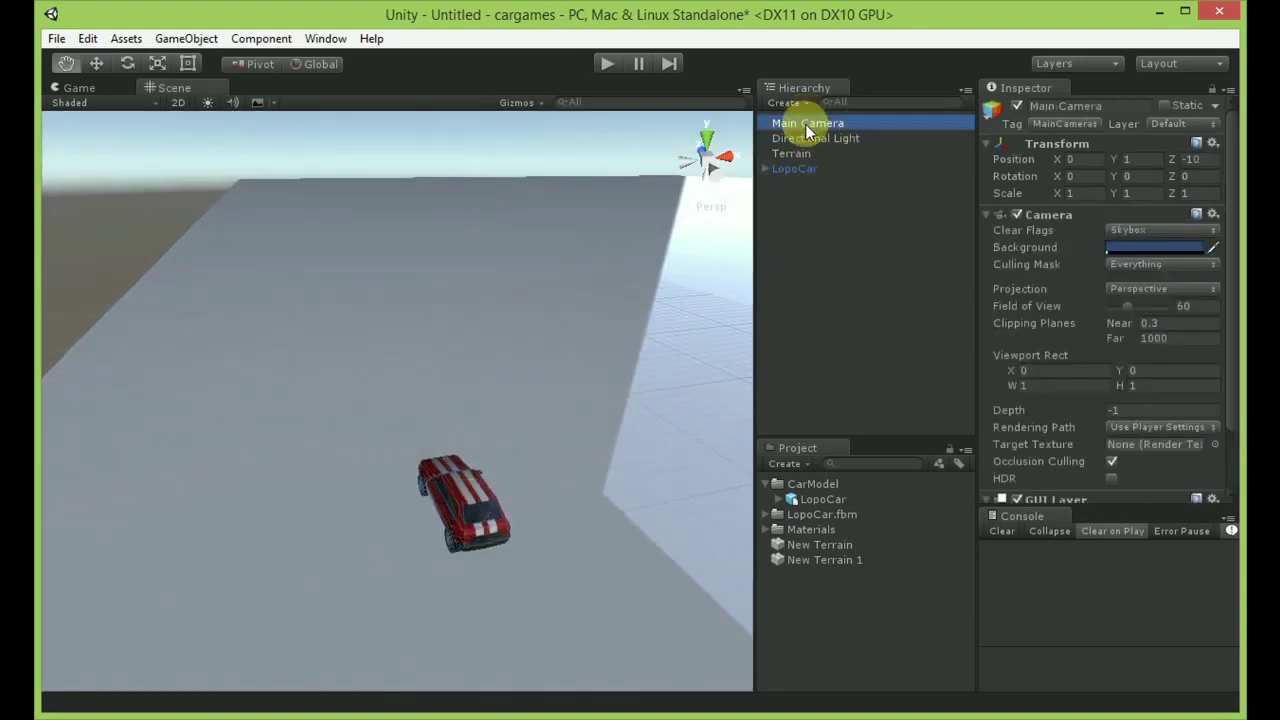
Align the Main Camera with the Scene view and preview the shot in the Game view.
left_click(186, 38)
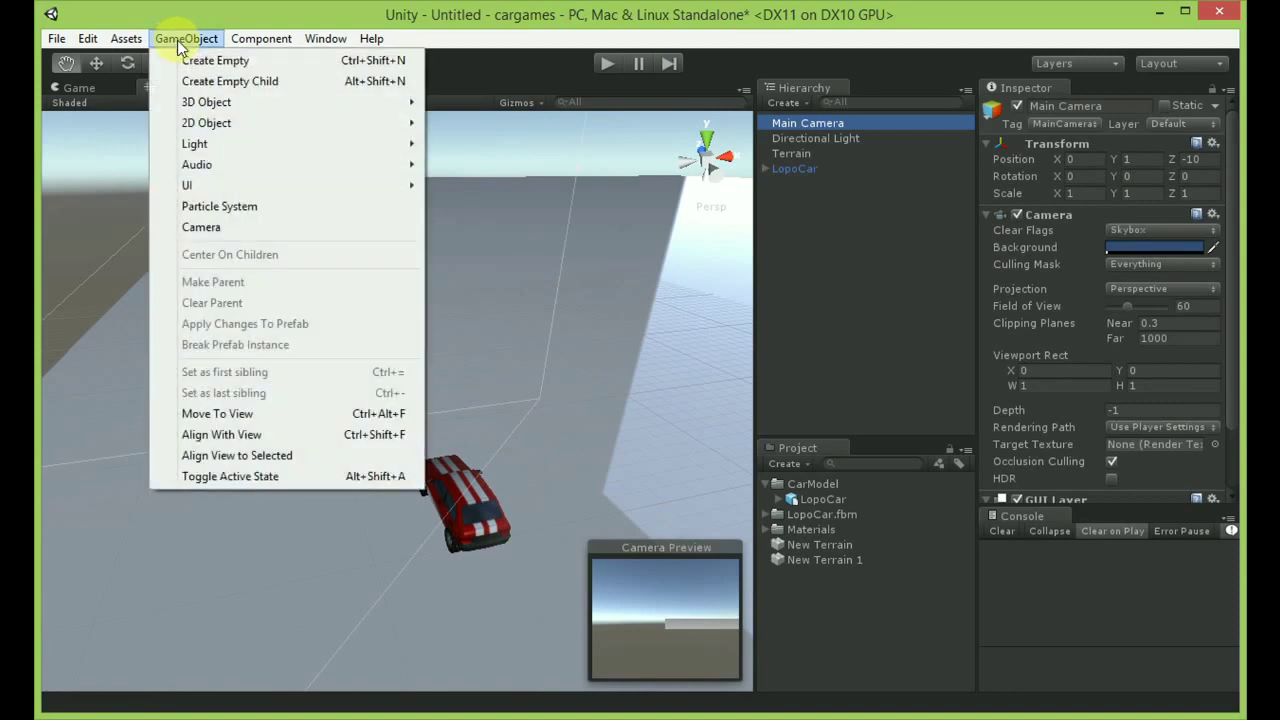
left_click(243, 441)
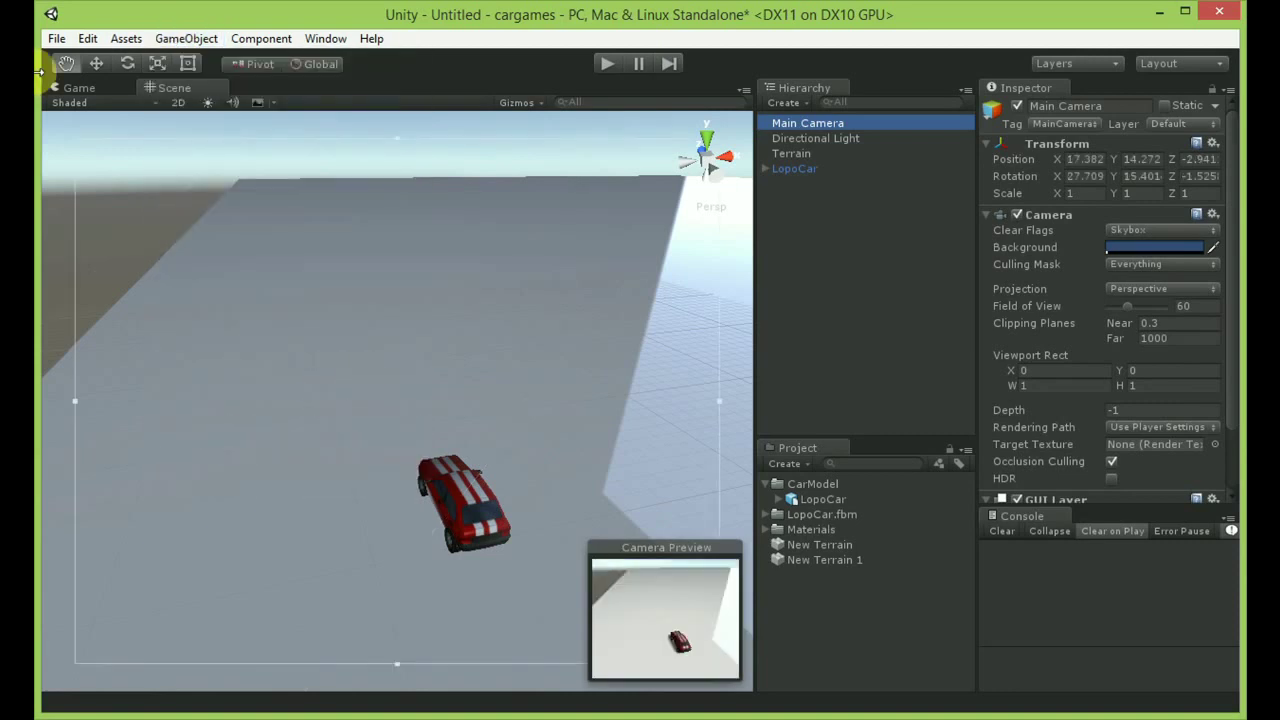
left_click(77, 89)
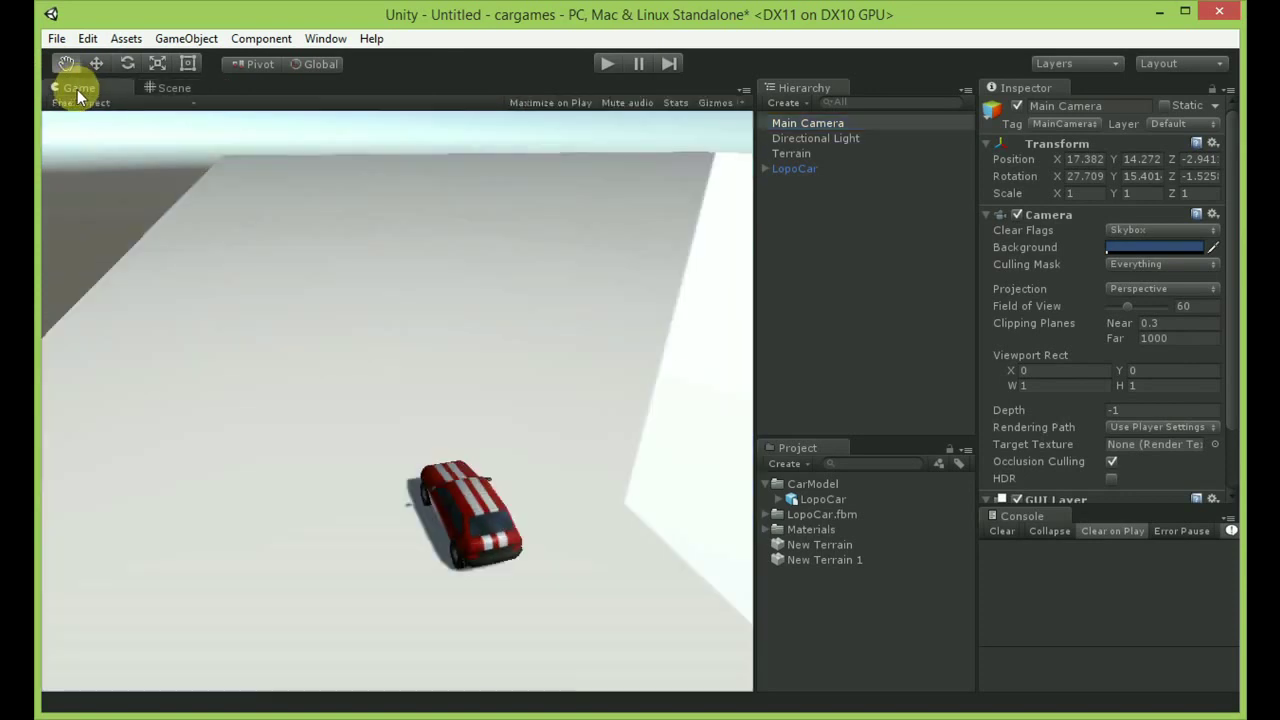
left_click(172, 89)
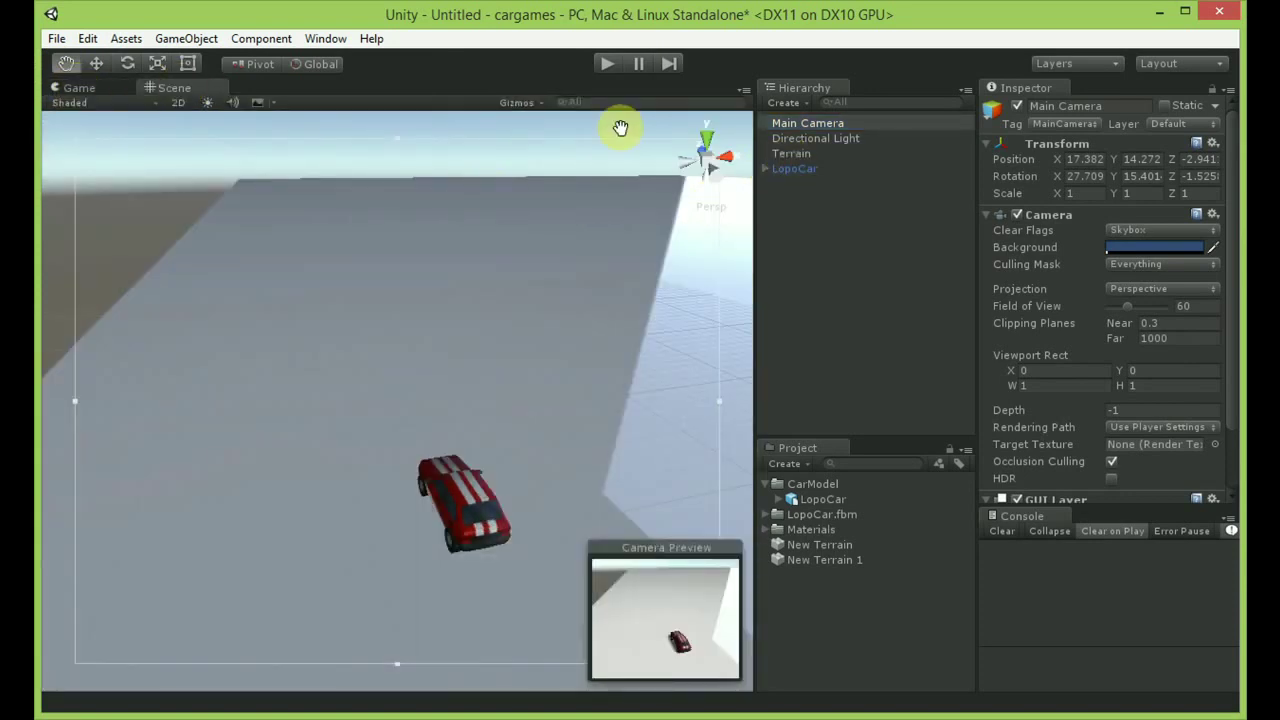
left_click(193, 40)
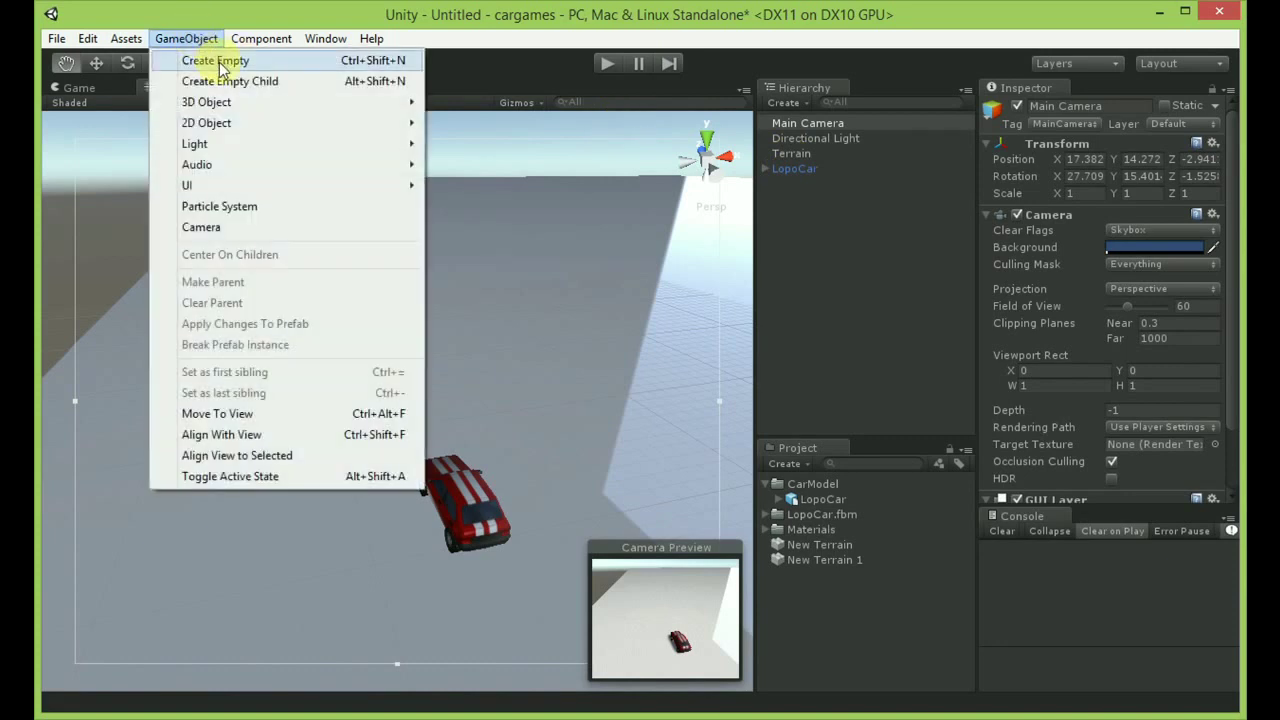
Create an empty GameObject named Wheels.
left_click(215, 59)
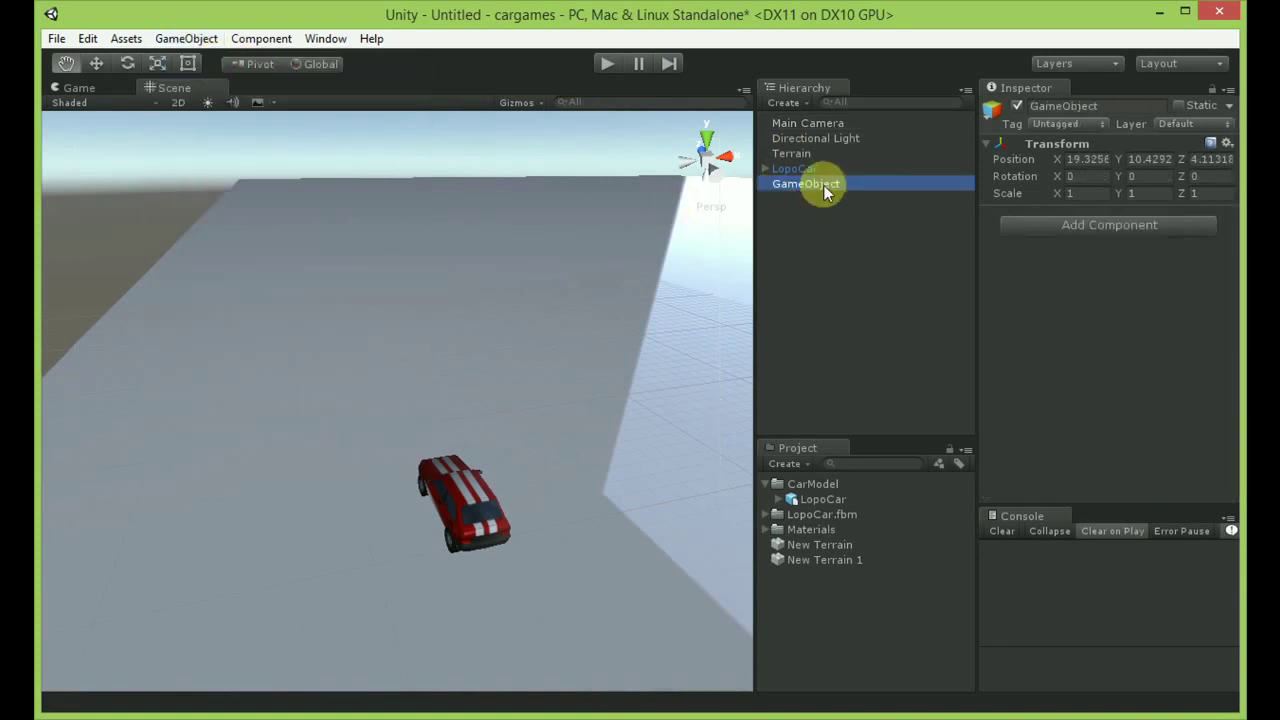
left_click(824, 185)
key("BackSpace")
type("Whee")
key("Return")
Create a second empty GameObject named Wheels_Colliders and reorder it in the Hierarchy.
left_click(172, 38)
left_click(177, 62)
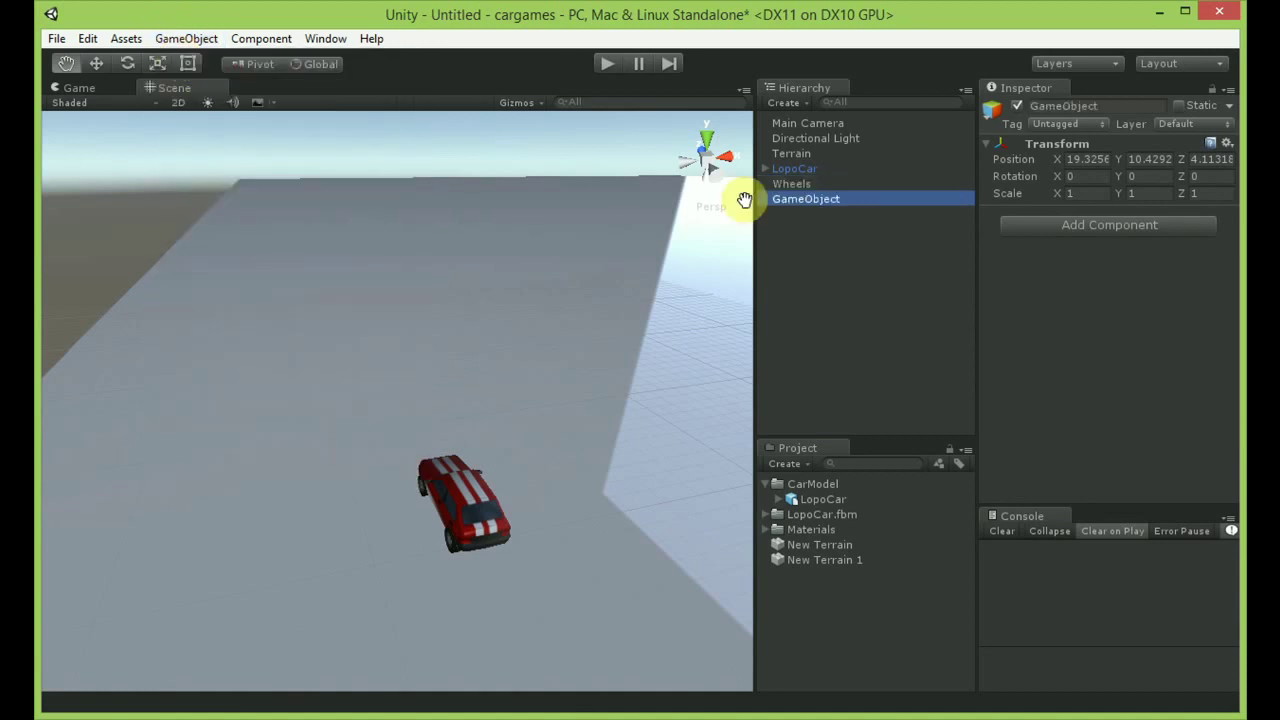
left_click(791, 198)
key("BackSpace")
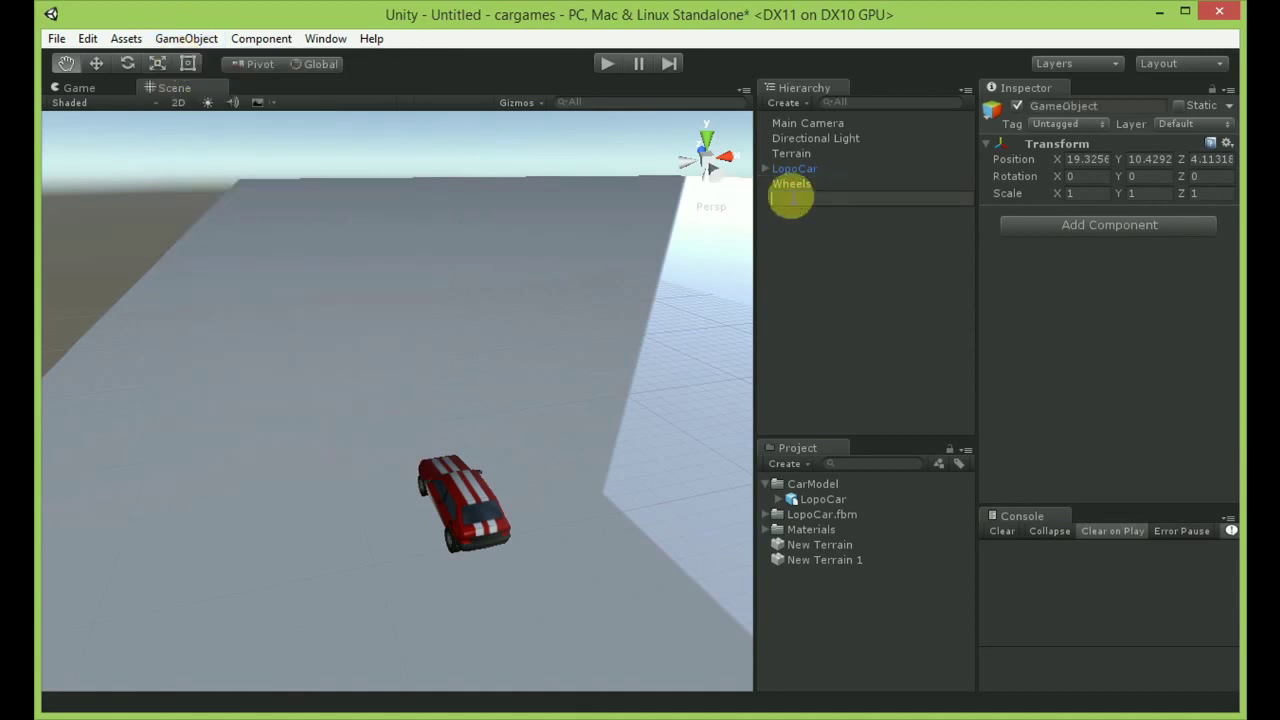
type("Wheels")
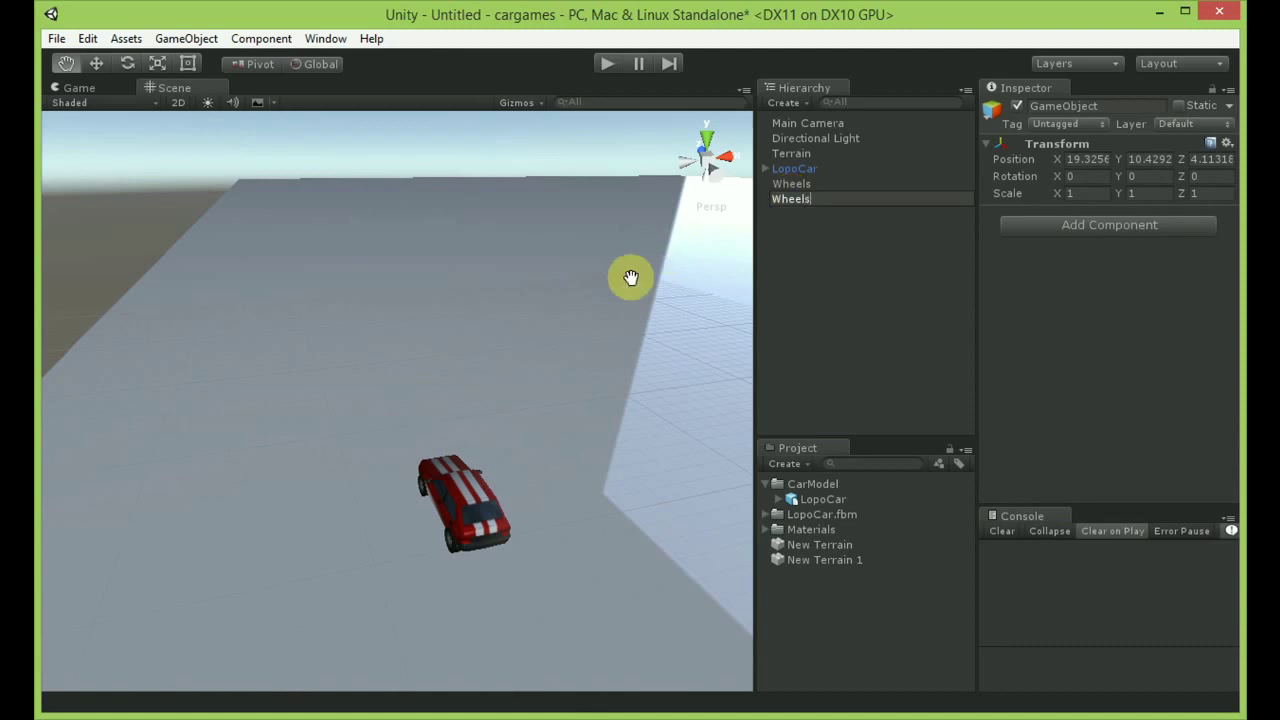
type("_Colliders")
key("Return")
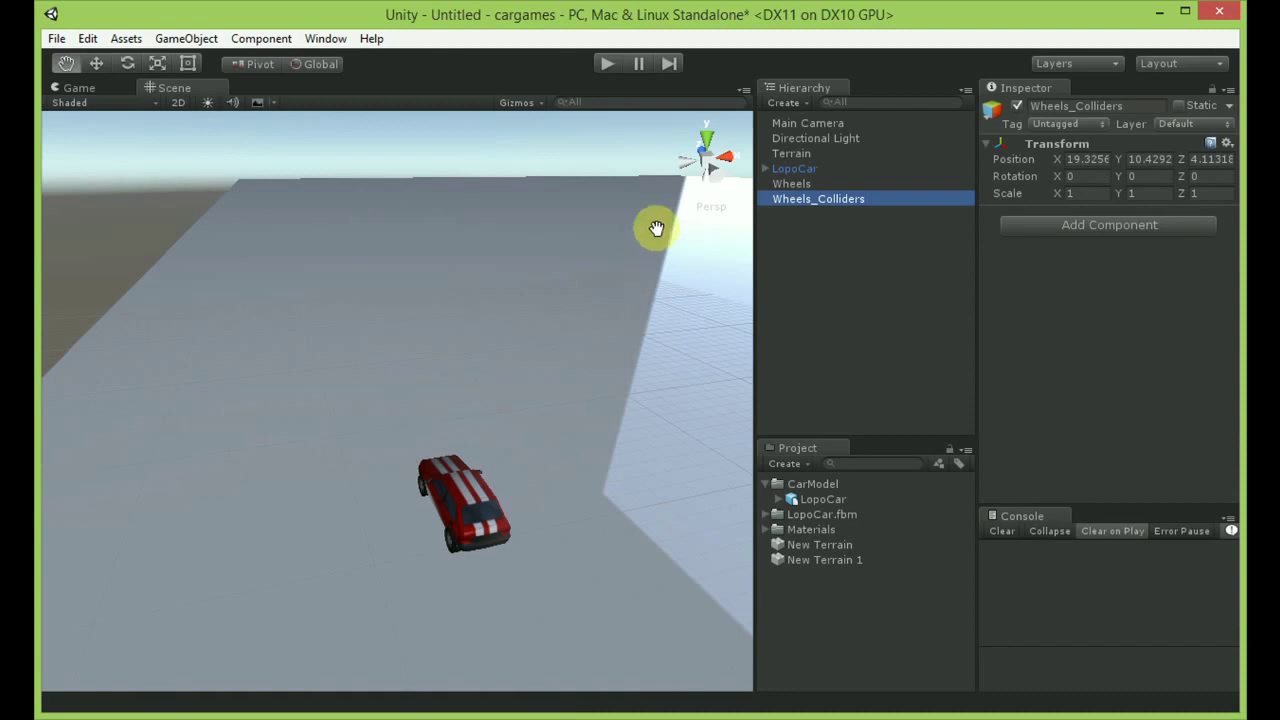
left_click_drag(800, 198, 791, 169)
Move LopoCar's four wheel meshes into the Wheels group, breaking the prefab connection.
left_click(766, 170)
left_click(832, 199)
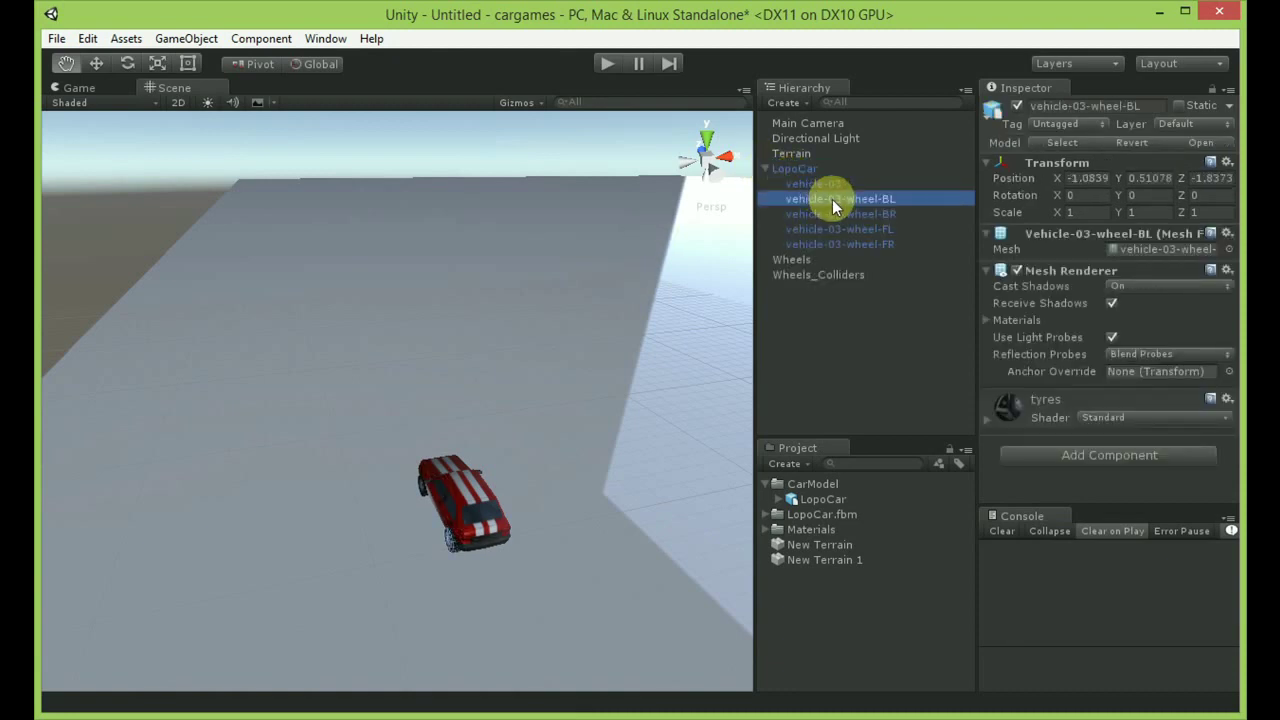
key("shift+Down")
key("shift+Down")
key("shift+Down")
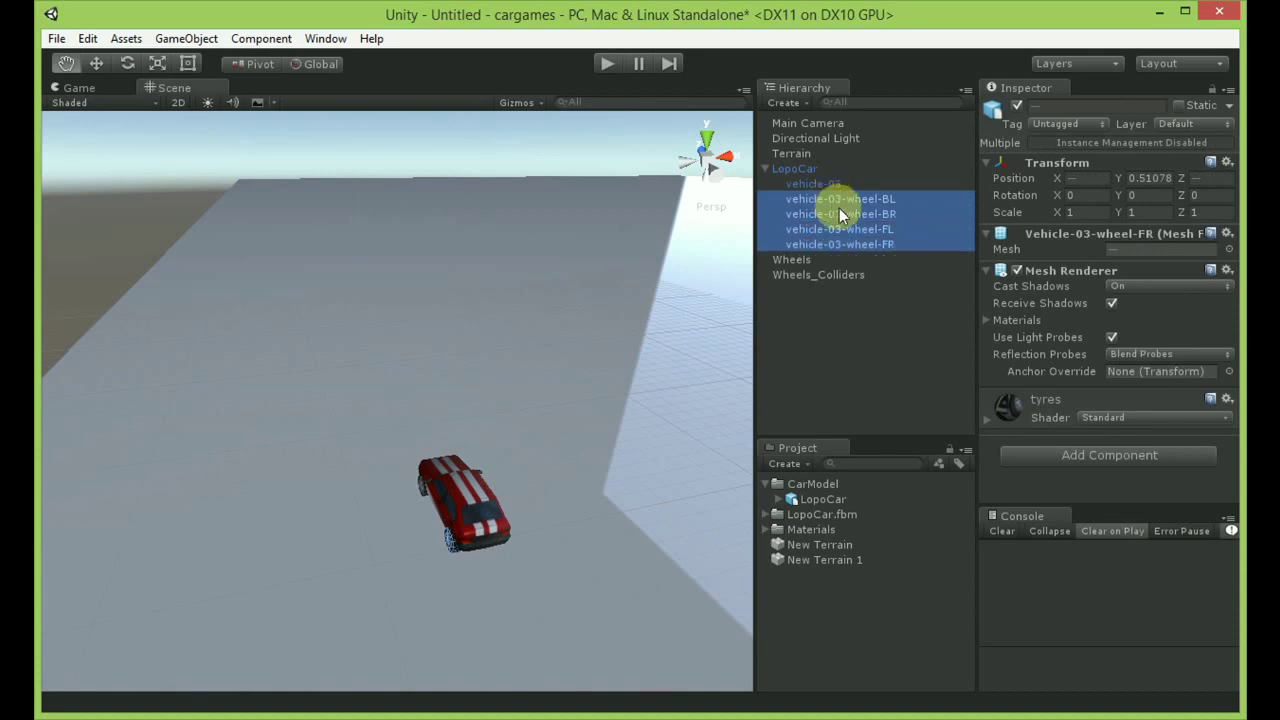
left_click_drag(847, 244, 794, 261)
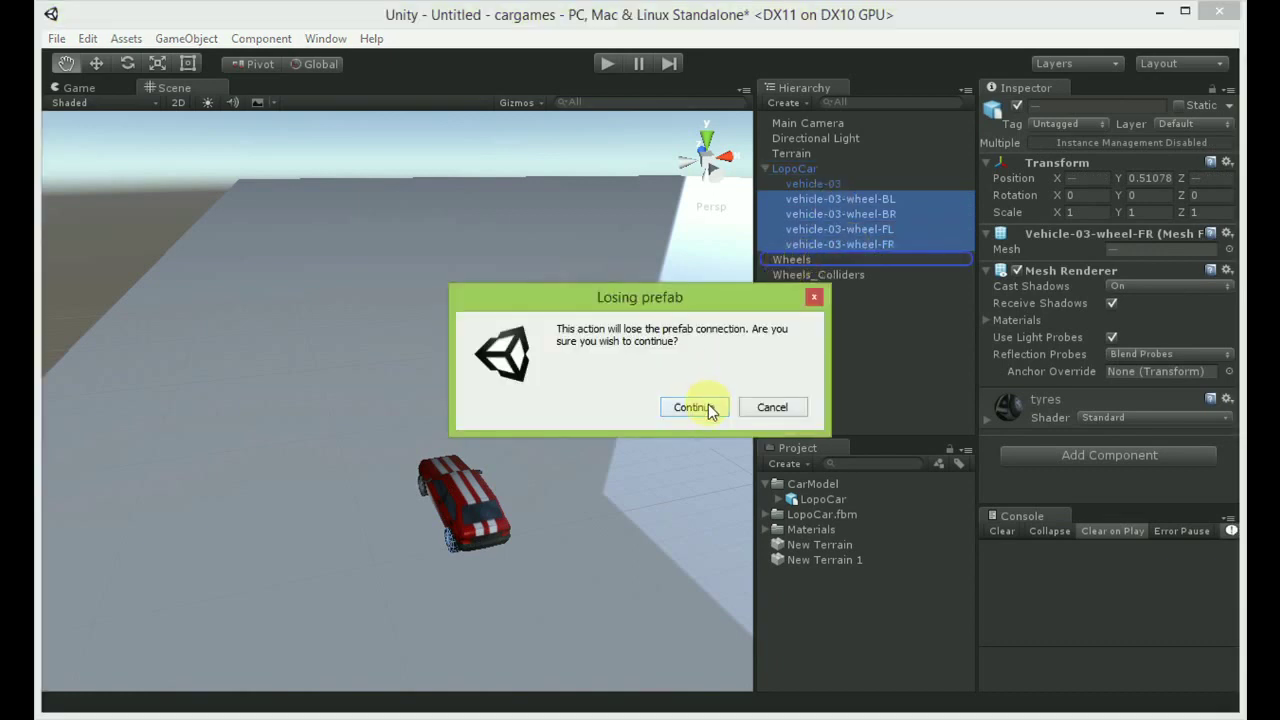
left_click(708, 406)
Nest the Wheels group inside LopoCar.
left_click(764, 198)
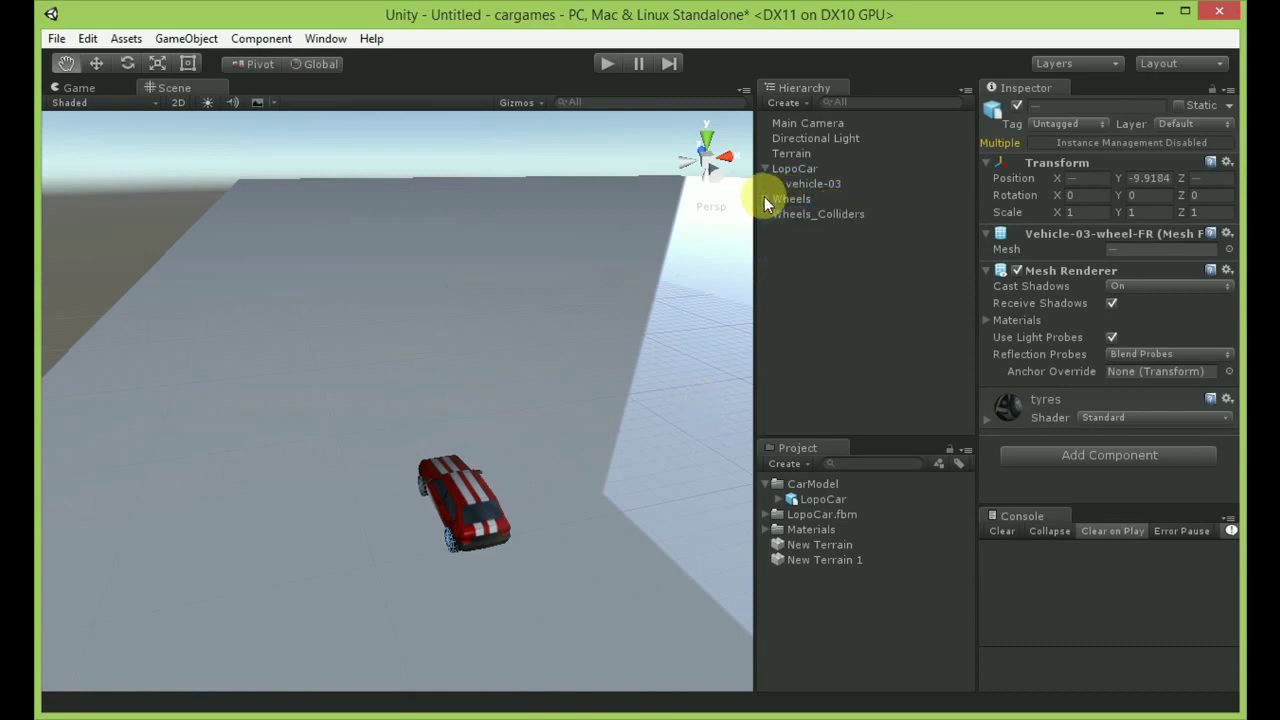
left_click_drag(790, 199, 790, 168)
left_click(797, 216)
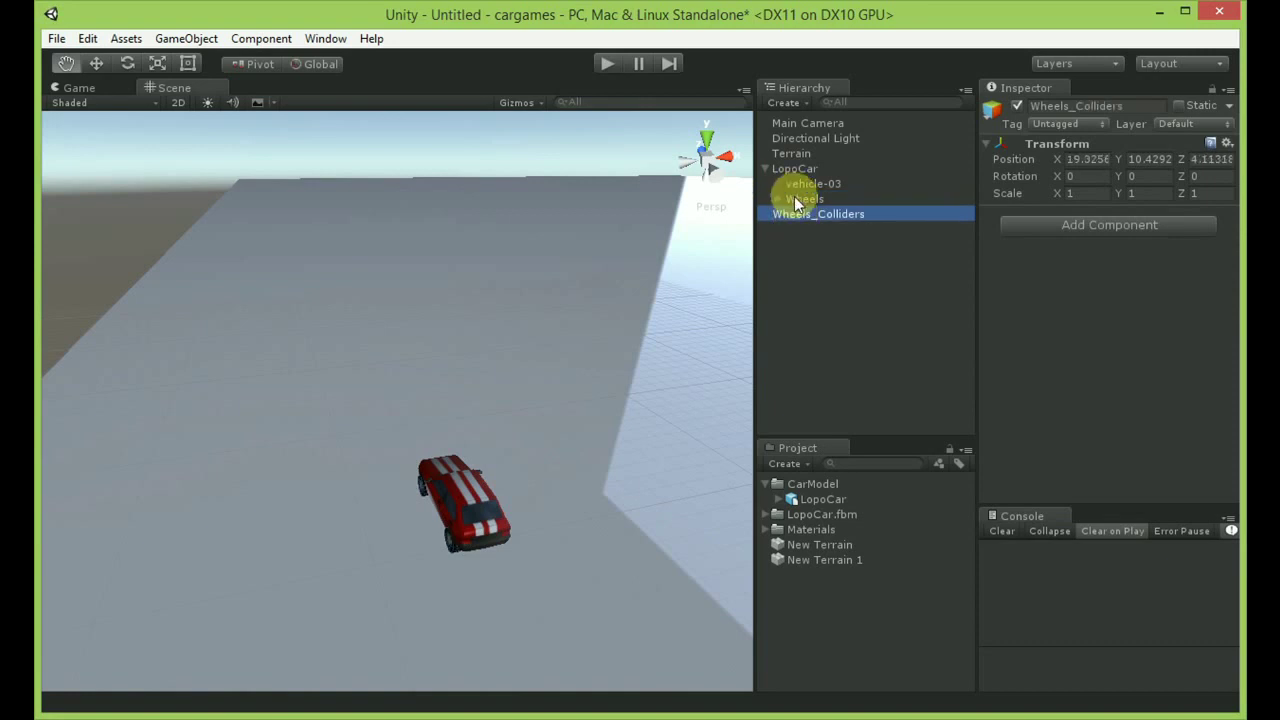
left_click(791, 199)
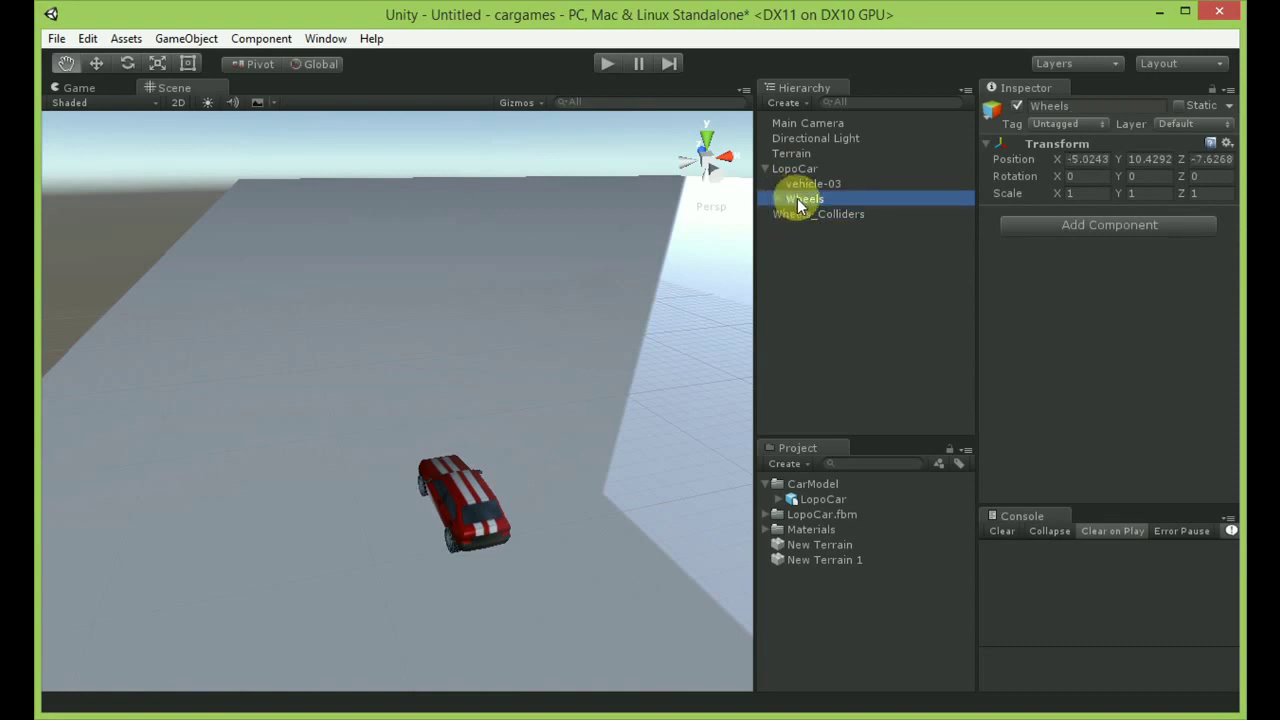
Duplicate the Wheels group and delete the old empty Wheels_Colliders object.
right_click(798, 200)
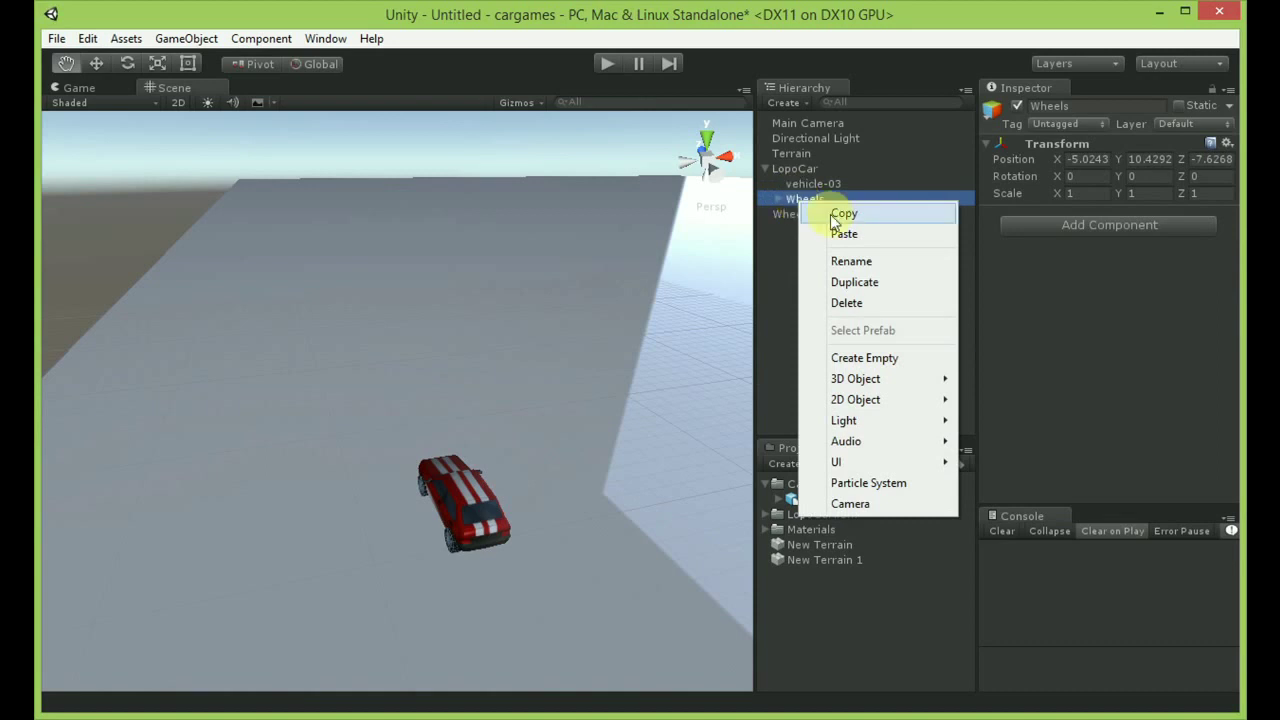
left_click(855, 282)
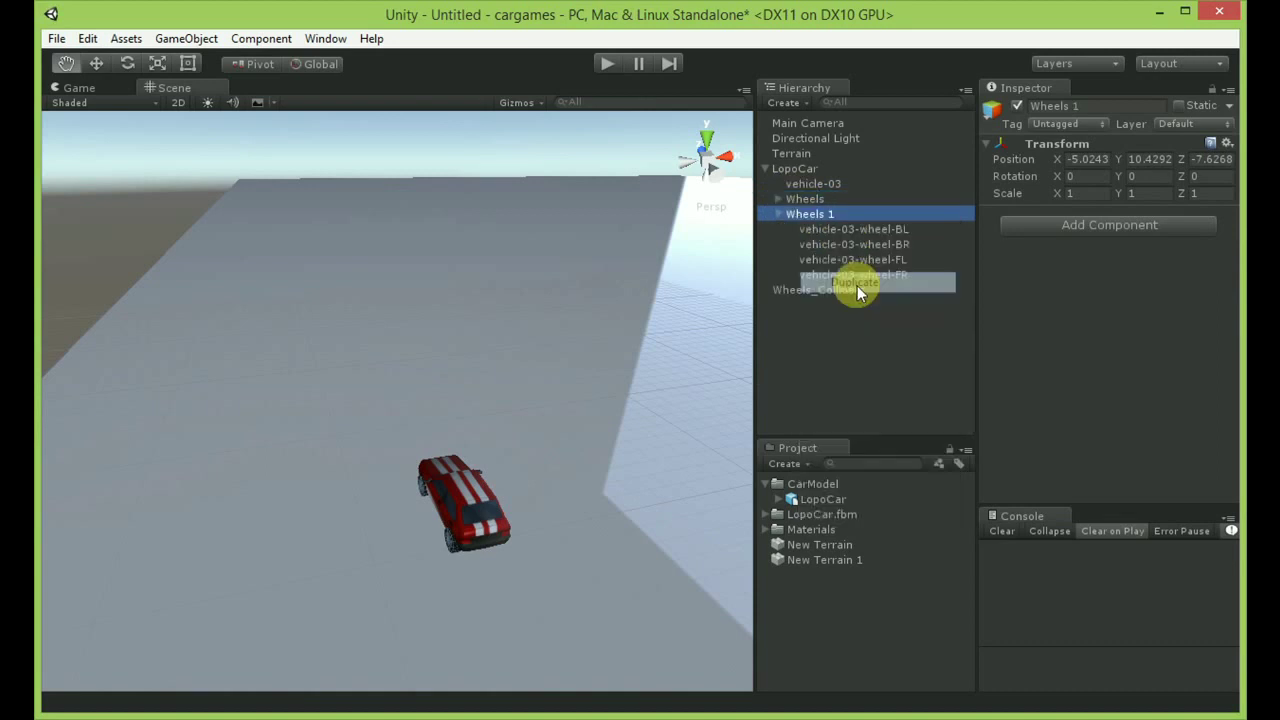
left_click(778, 215)
left_click(801, 230)
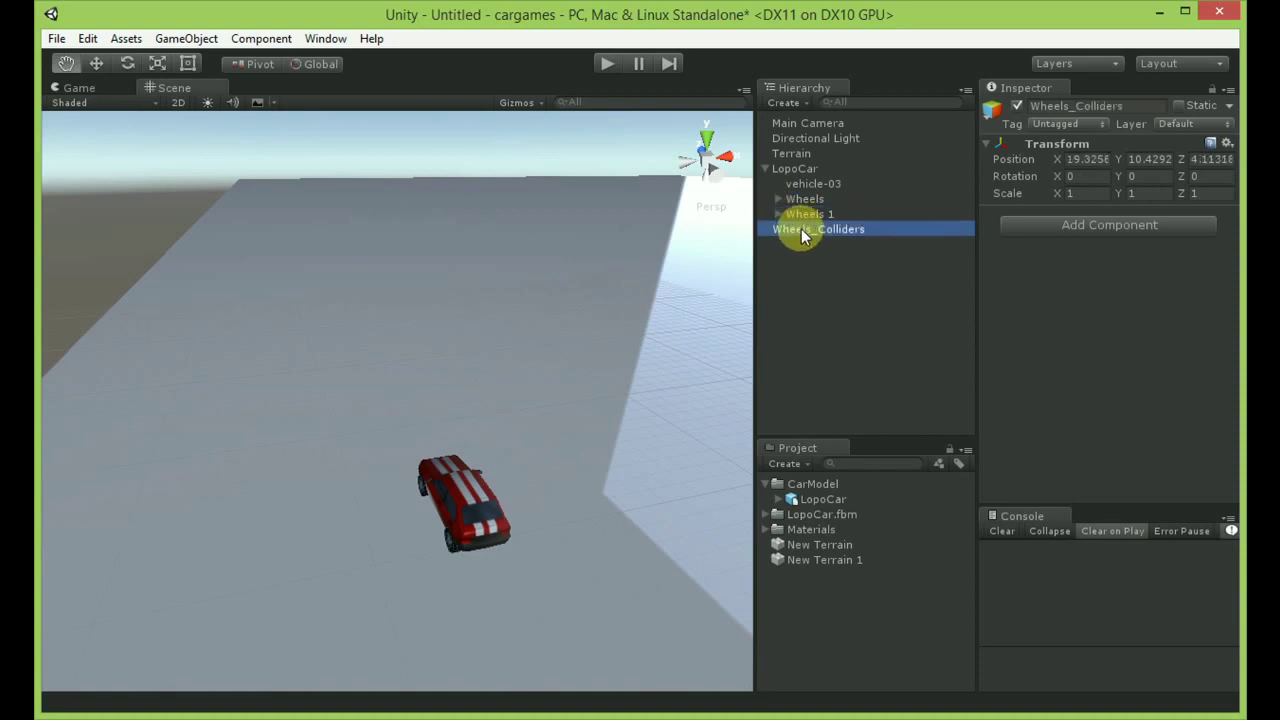
key("Delete")
Rename the Wheels 1 copy to Wheels_Colliders.
left_click(804, 214)
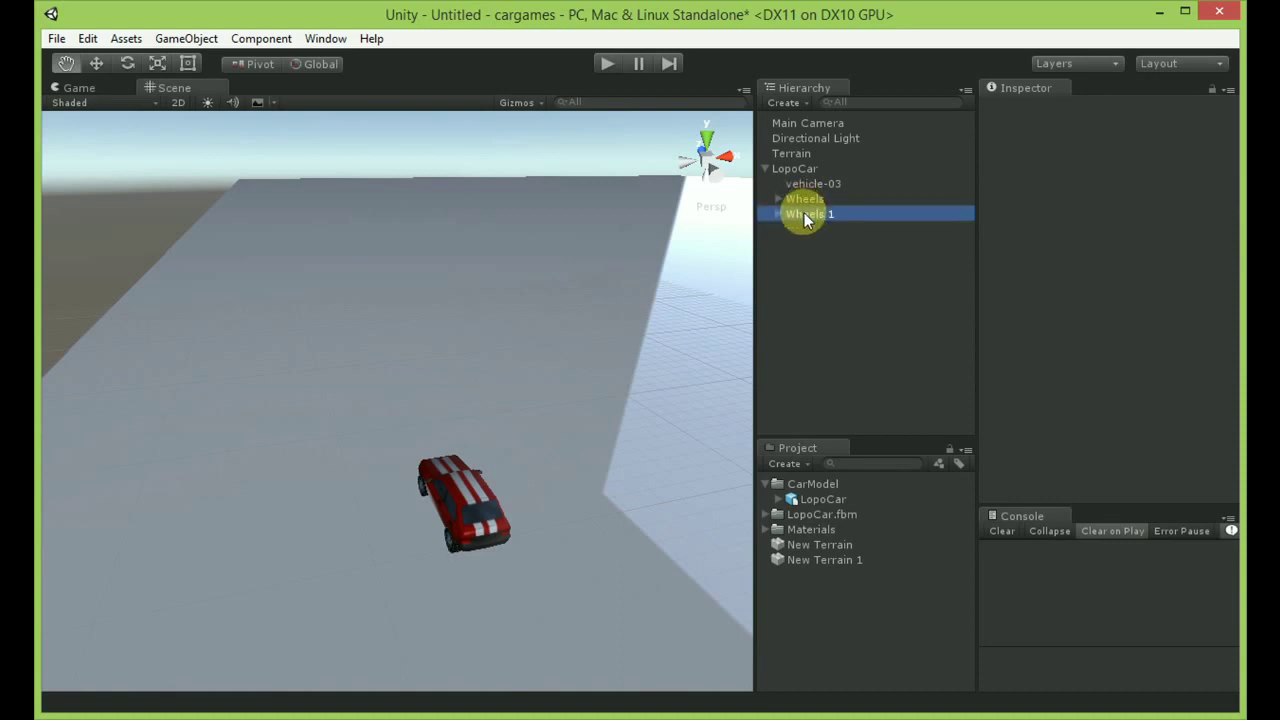
left_click(778, 214)
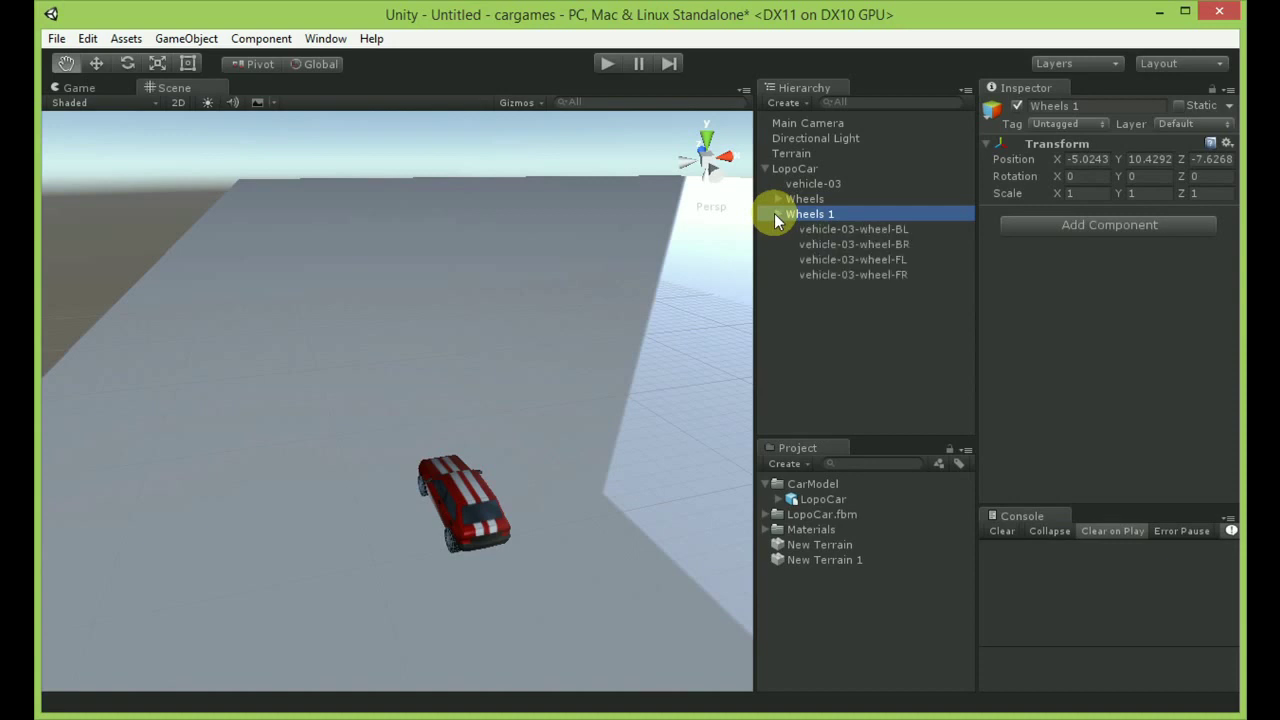
left_click(827, 212)
type("_Colli")
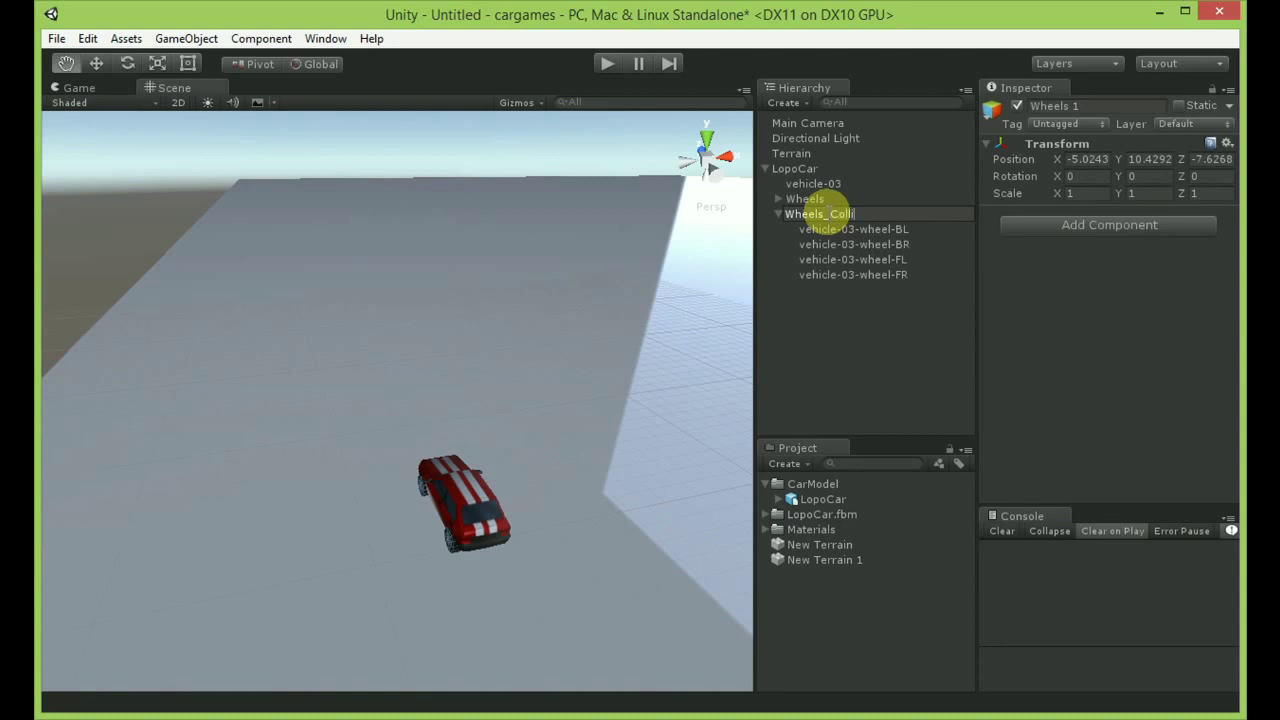
type("ders")
key("Return")
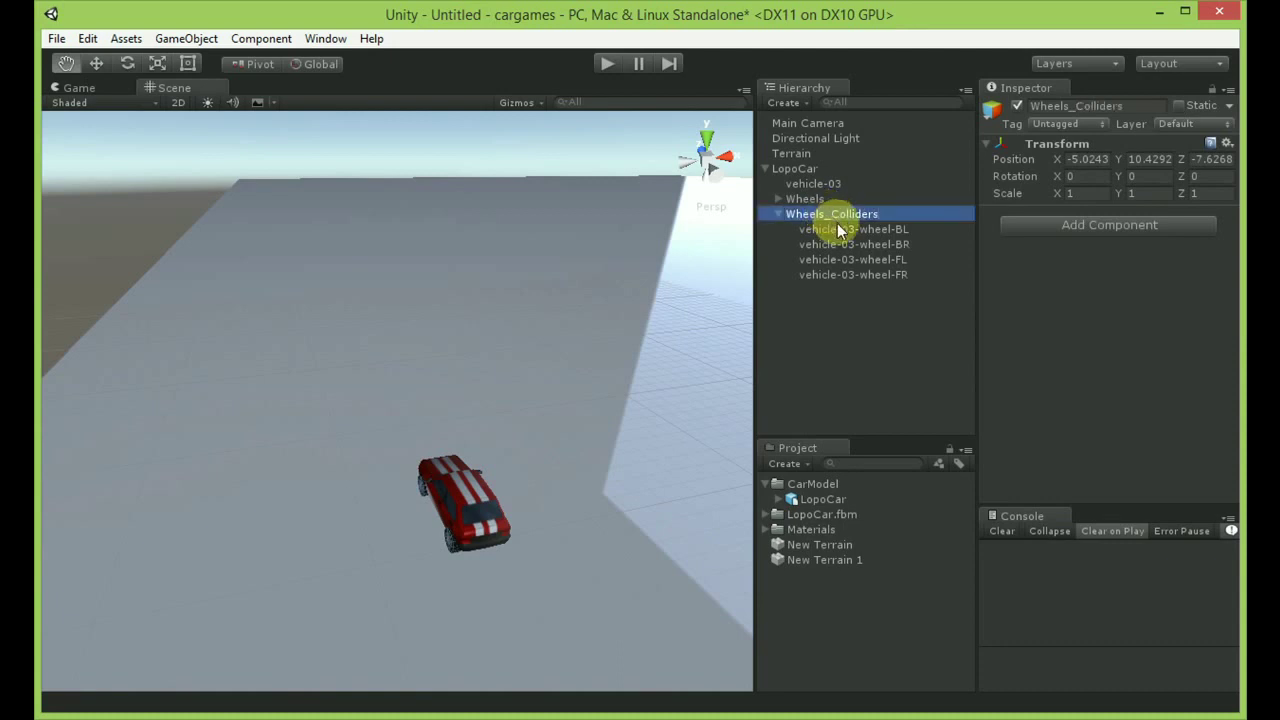
left_click(840, 231)
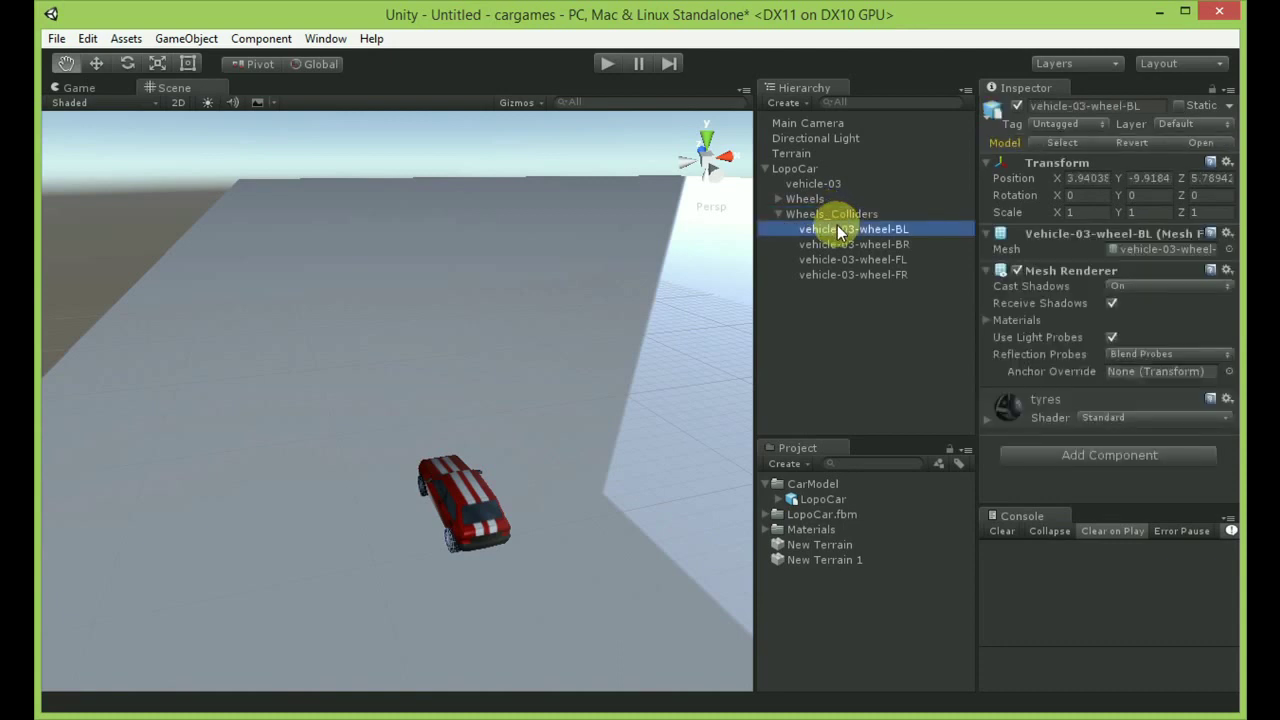
Remove the Mesh Filter and Mesh Renderer from all four Wheels_Colliders wheels.
key("shift+Down")
key("shift+Down")
key("shift+Down")
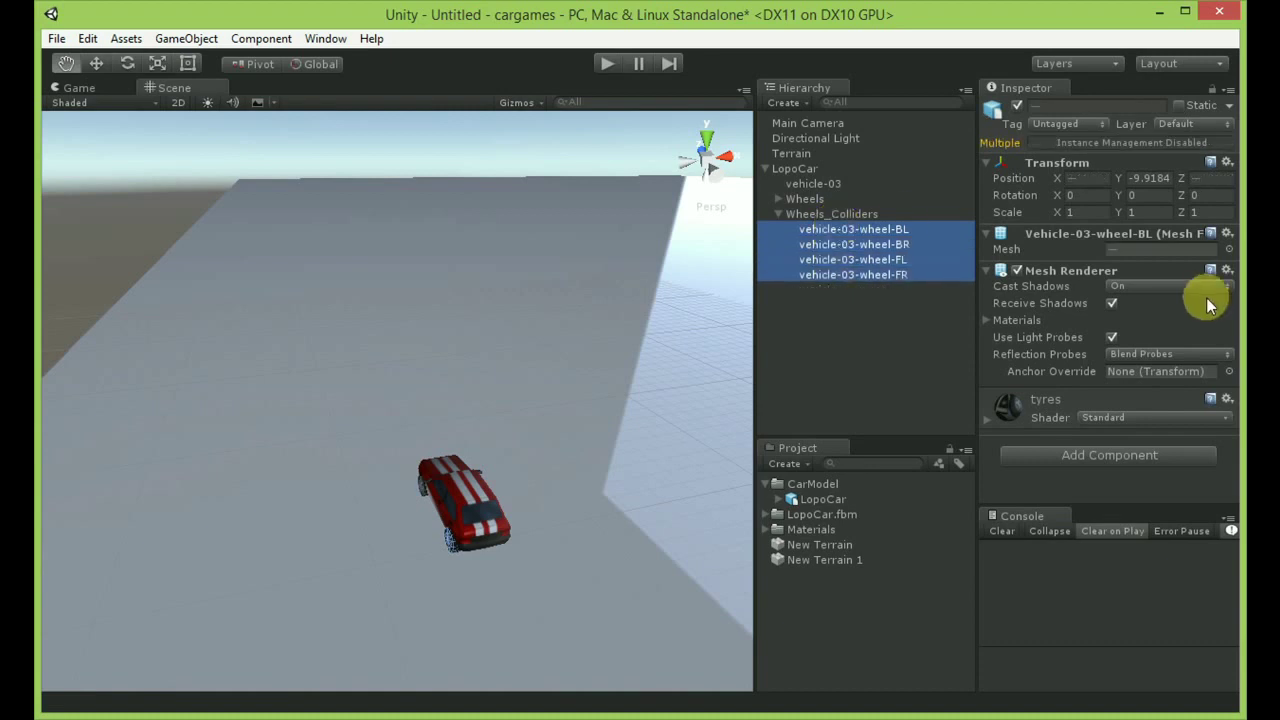
left_click(1228, 399)
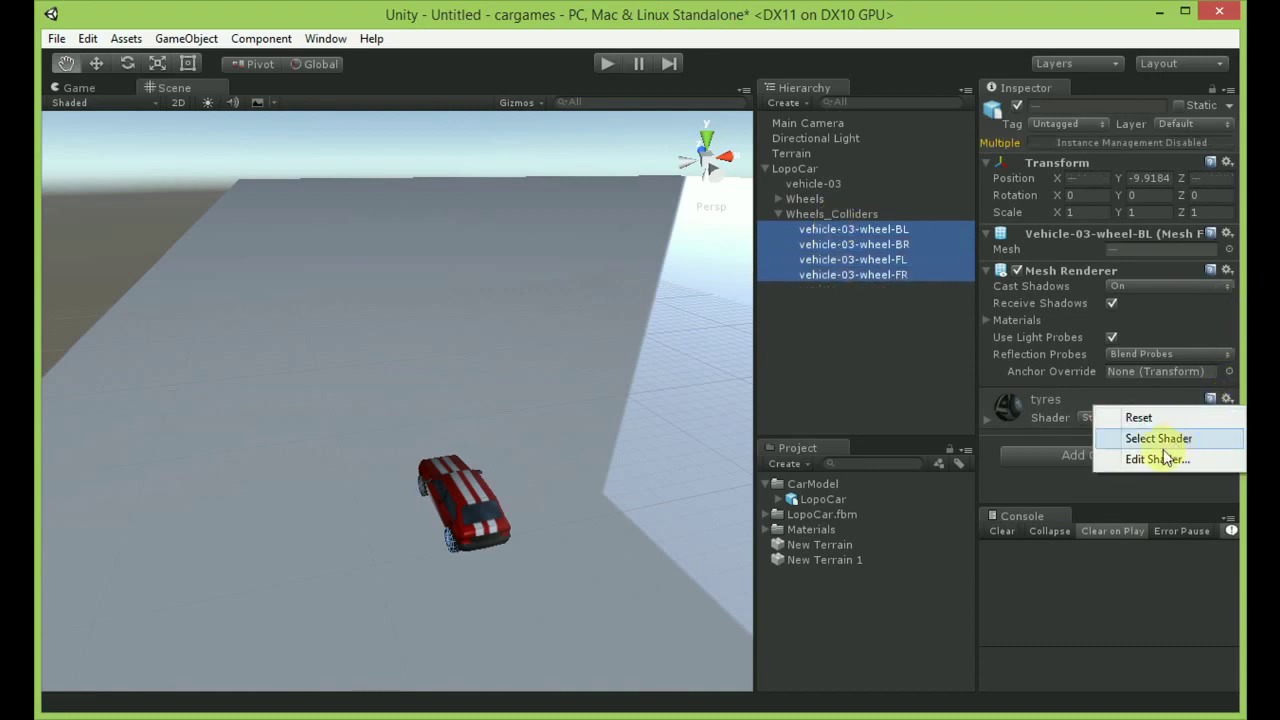
left_click(1228, 233)
left_click(1117, 286)
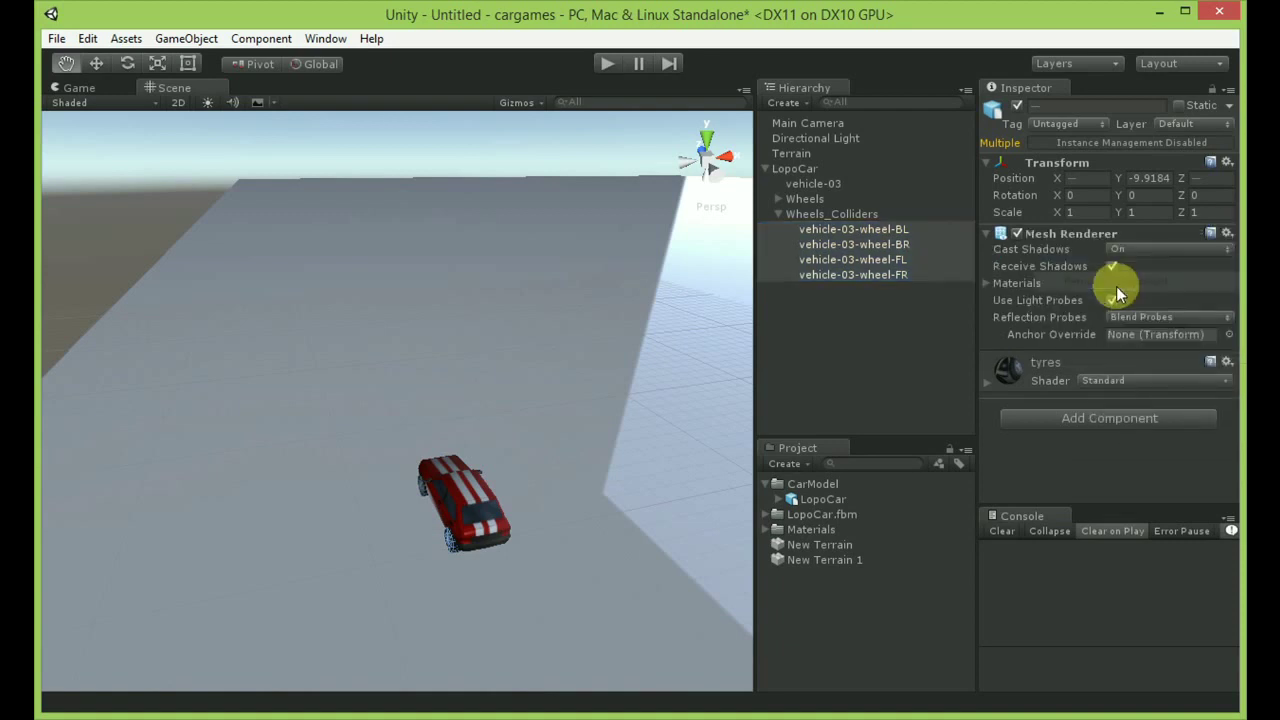
left_click(1228, 233)
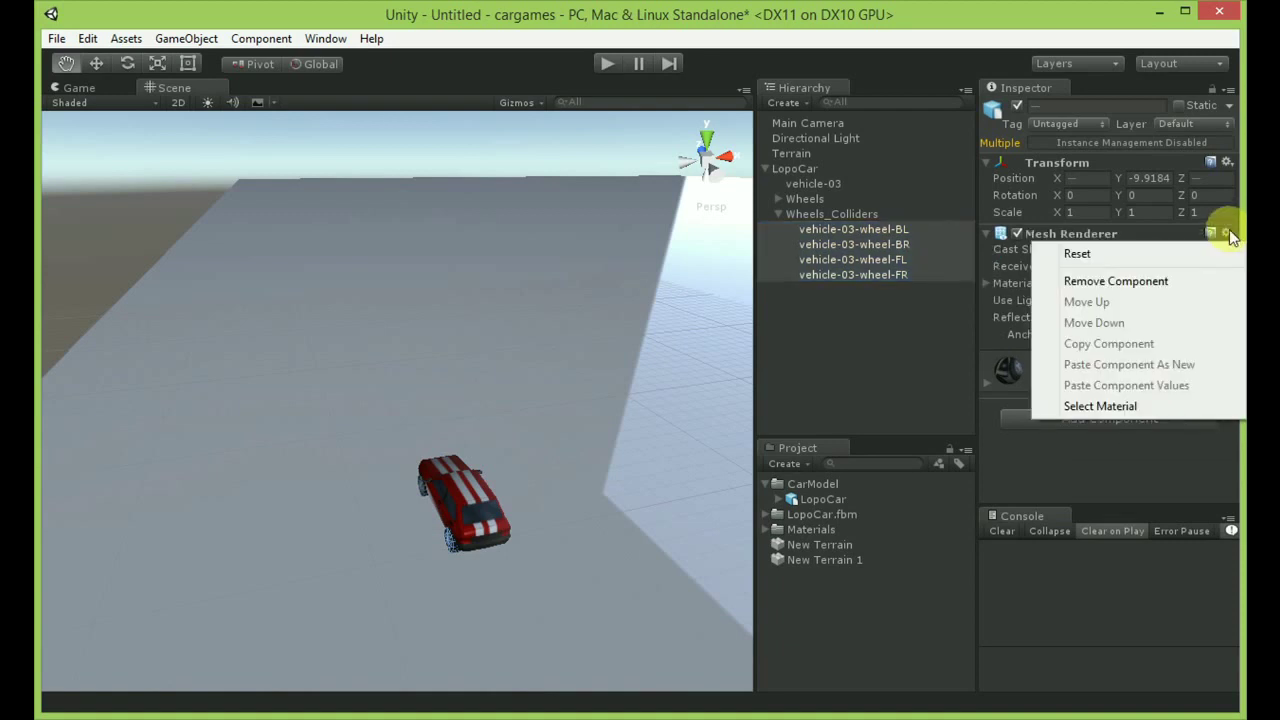
left_click(1120, 285)
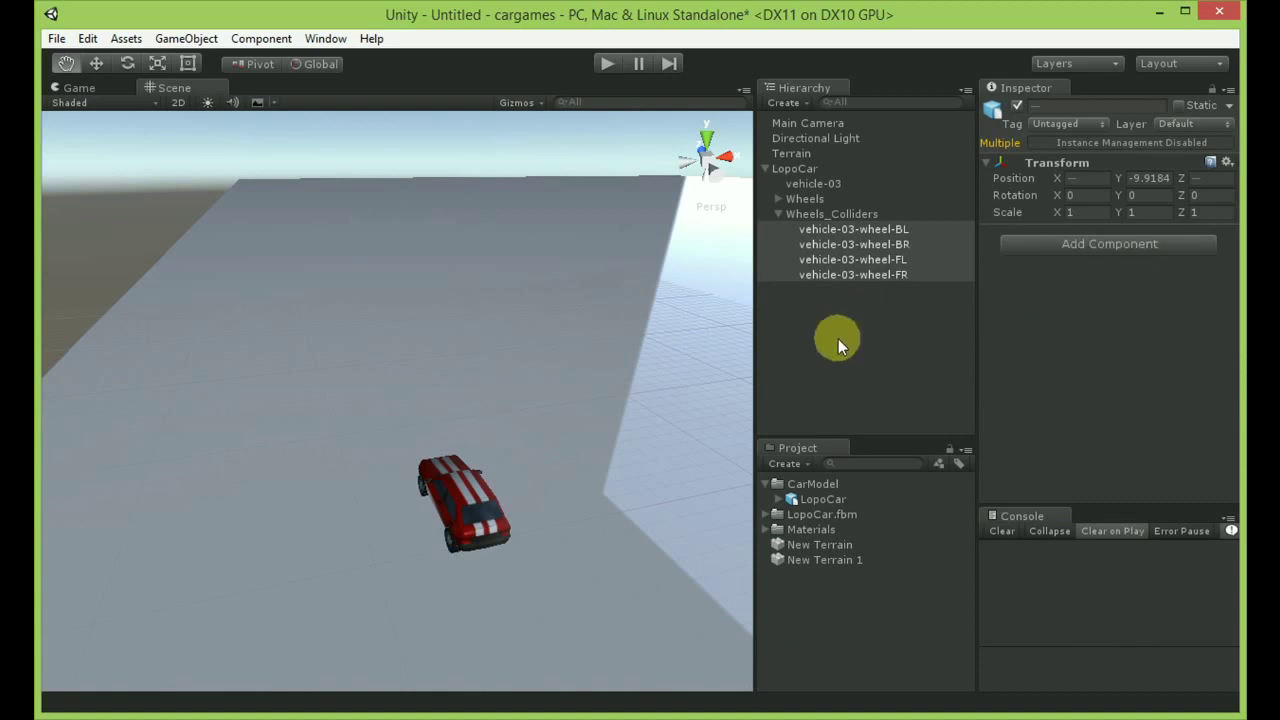
left_click(1099, 244)
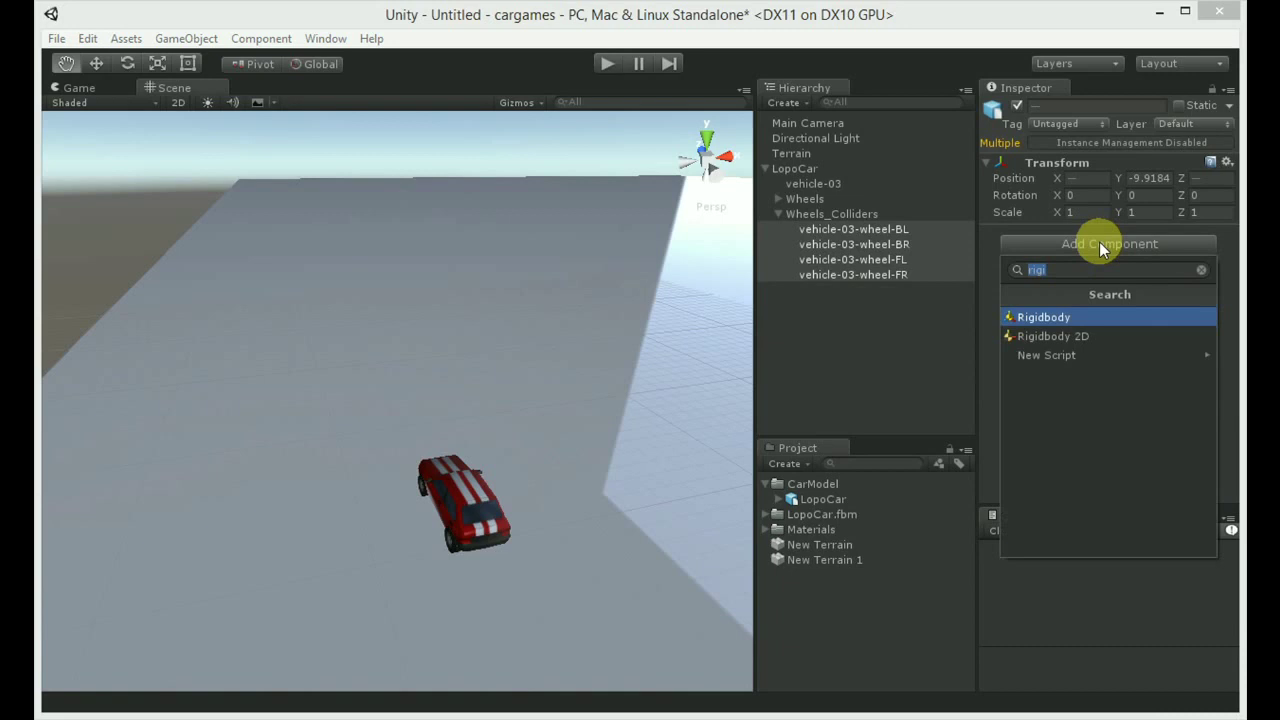
Add a Wheel Collider (mass 20, radius 0.5) to all four Wheels_Colliders wheels.
type("wheel")
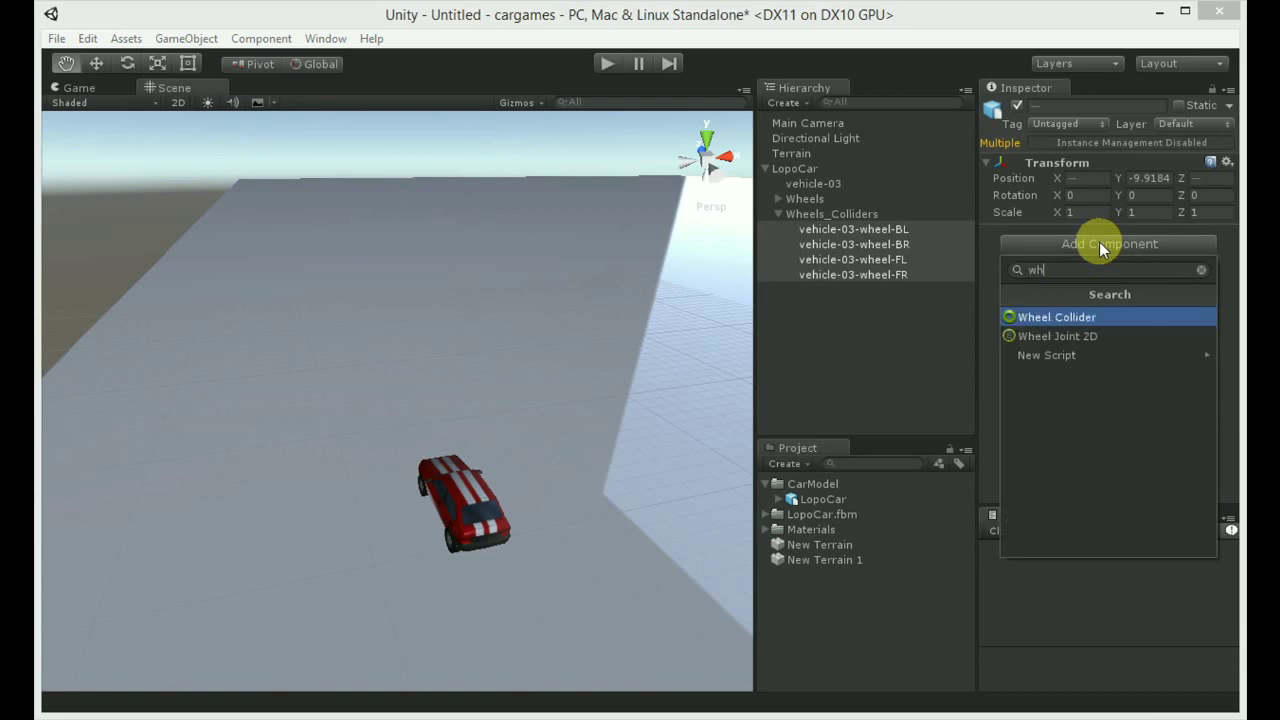
key("Return")
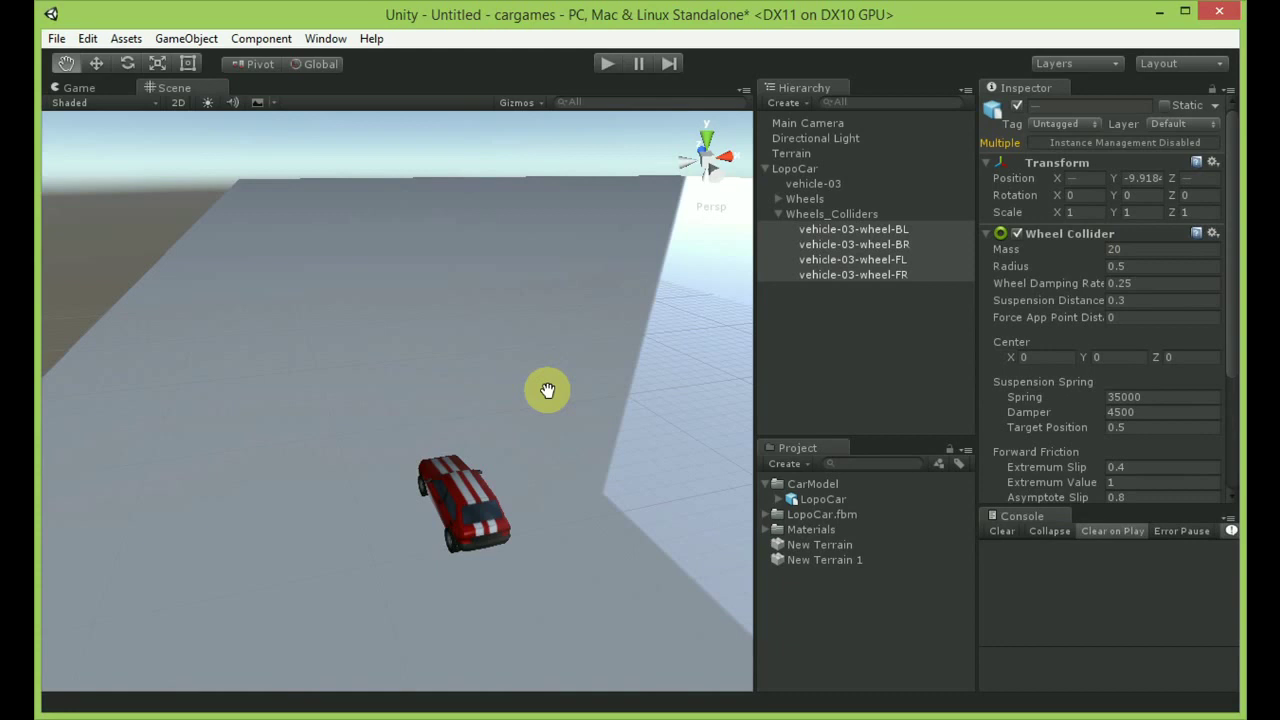
left_click_drag(543, 591, 586, 460, "alt")
right_click_drag(586, 460, 580, 349, "alt")
mouse_move(516, 535)
right_mouse_down("alt")
mouse_move(601, 593)
mouse_move(603, 690)
right_mouse_up("alt")
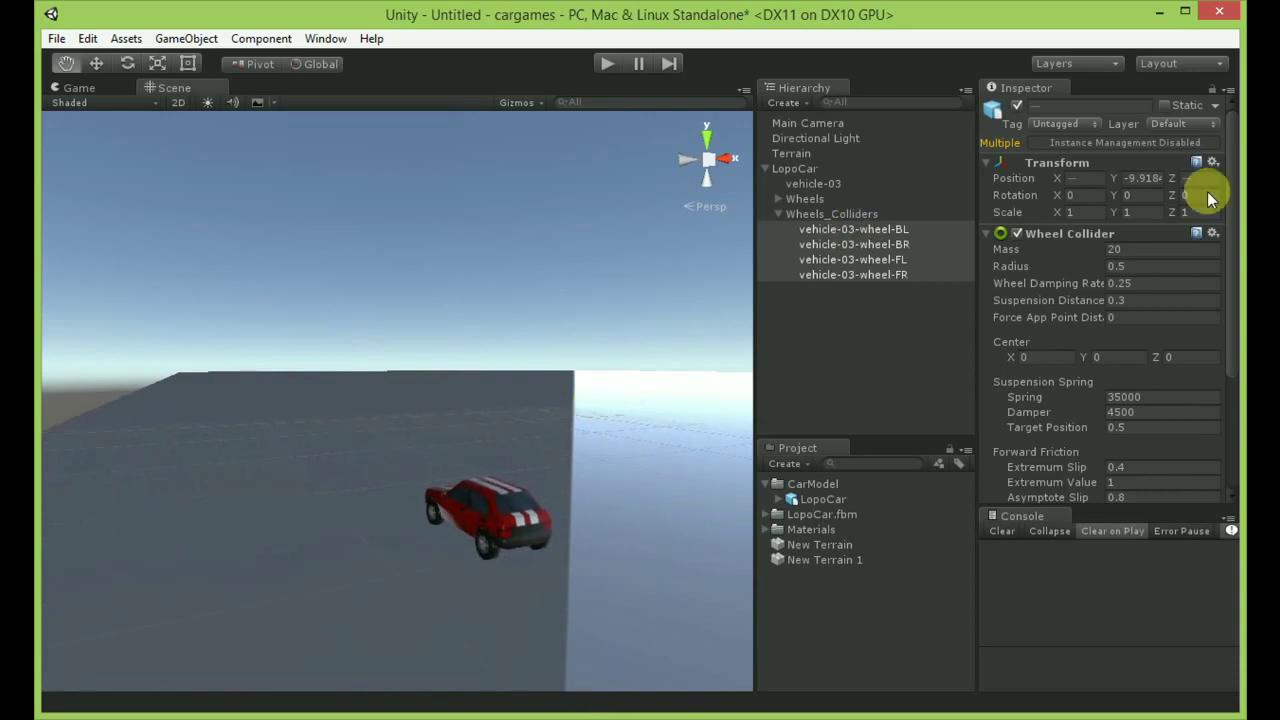
mouse_move(1231, 212)
left_mouse_down()
mouse_move(1228, 258)
mouse_move(1228, 177)
left_mouse_up()
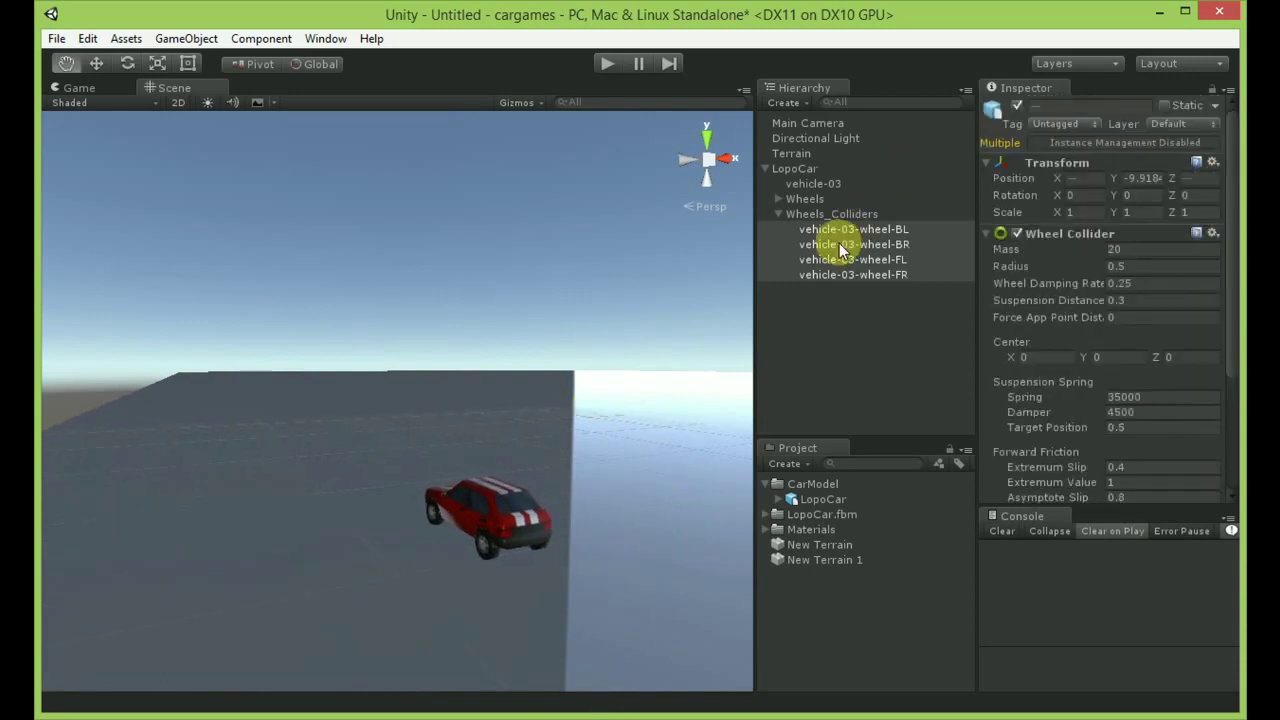
left_click(778, 215)
left_click(778, 170)
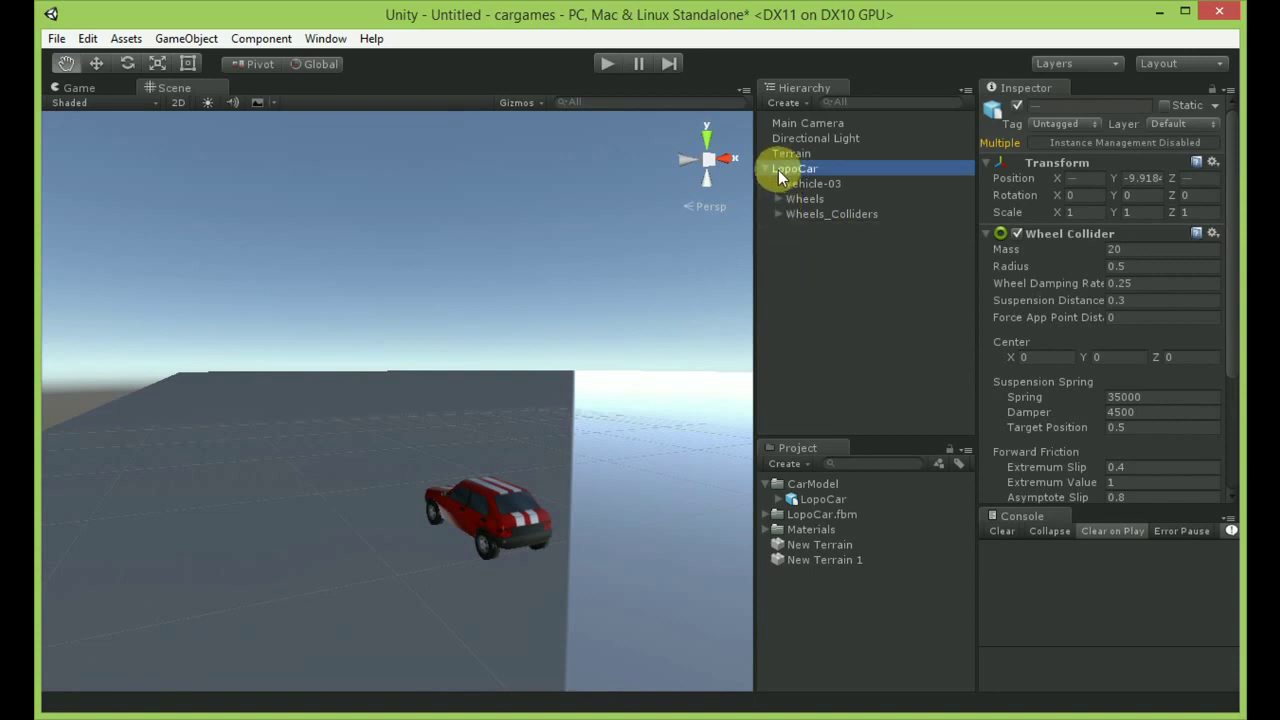
Add a Rigidbody to LopoCar with default mass 1, drag 0 and gravity on.
left_click(1062, 244)
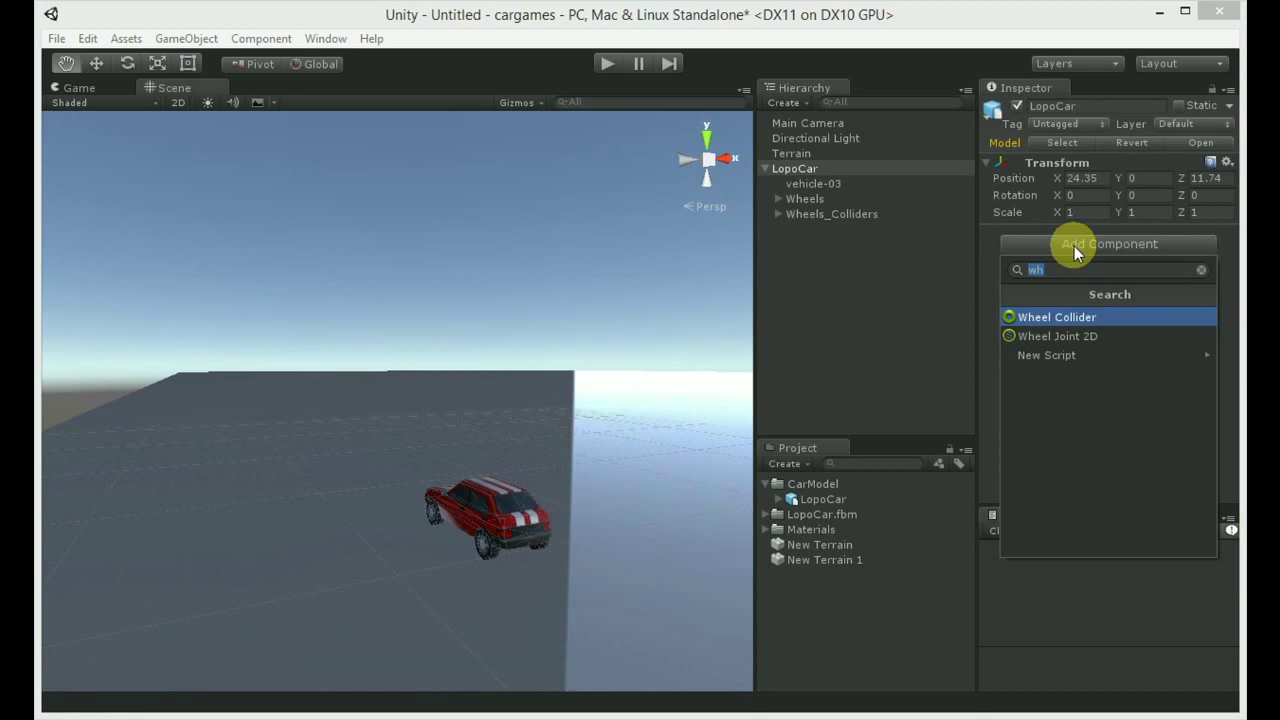
type("rig")
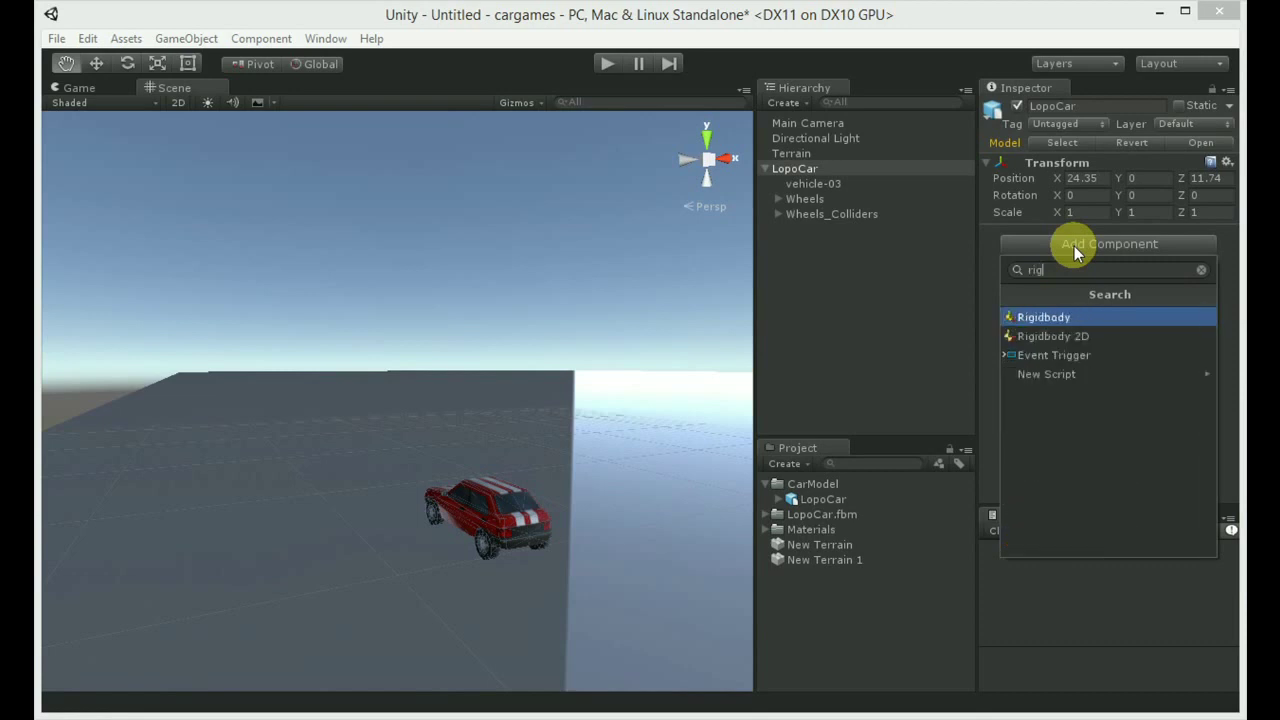
key("Return")
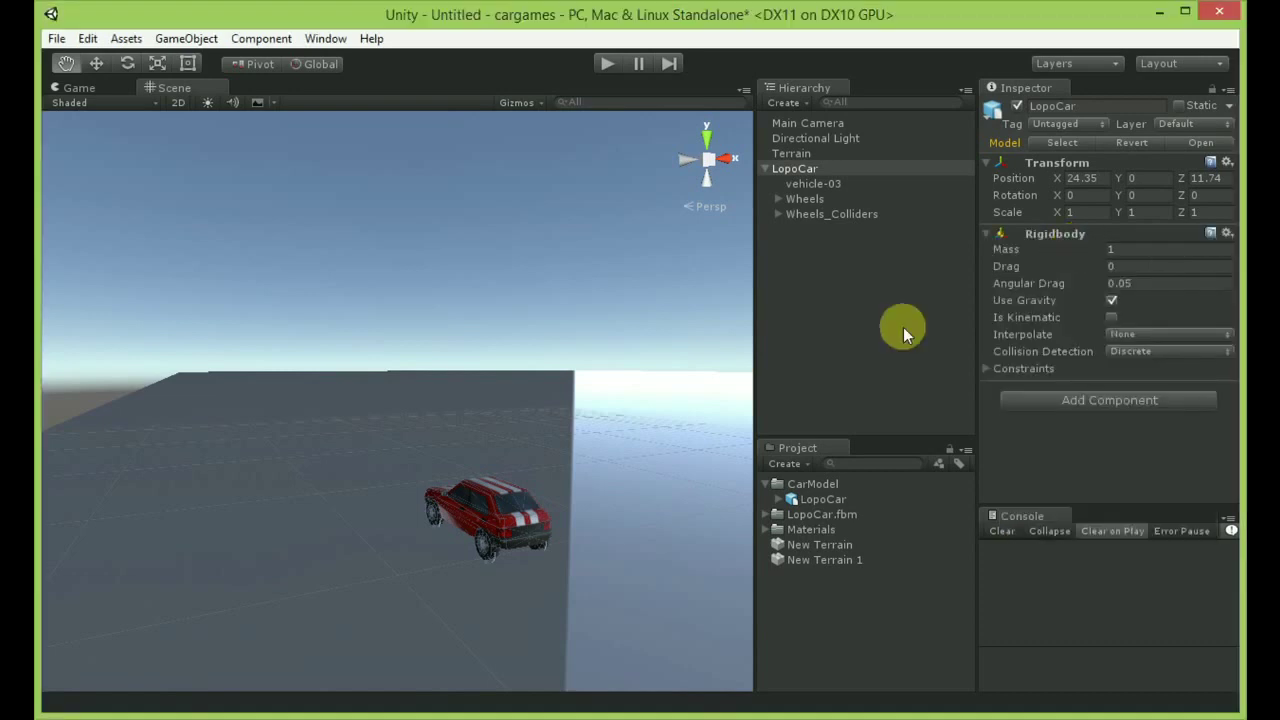
key("alt")
mouse_move(575, 525)
left_mouse_down("alt")
mouse_move(600, 474)
mouse_move(608, 486)
left_mouse_up("alt")
left_click(145, 107)
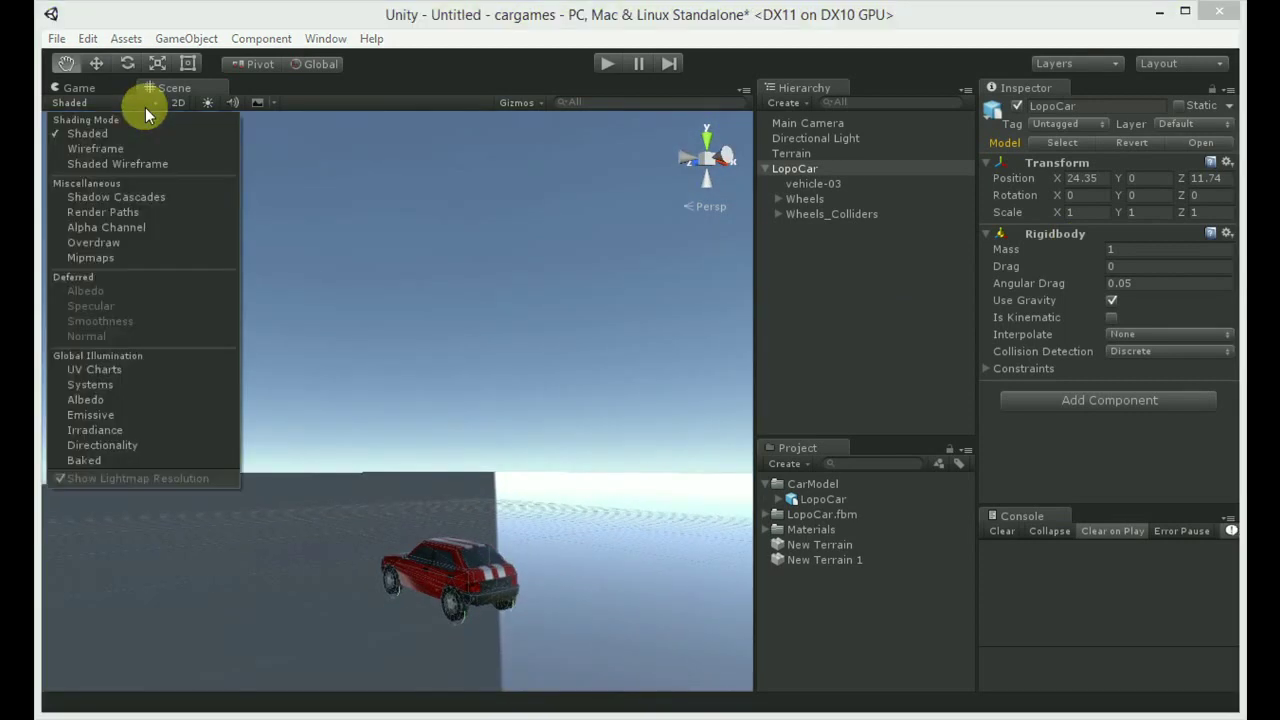
Switch the Scene view to Wireframe and orbit to inspect the wheel colliders from the side.
left_click(110, 150)
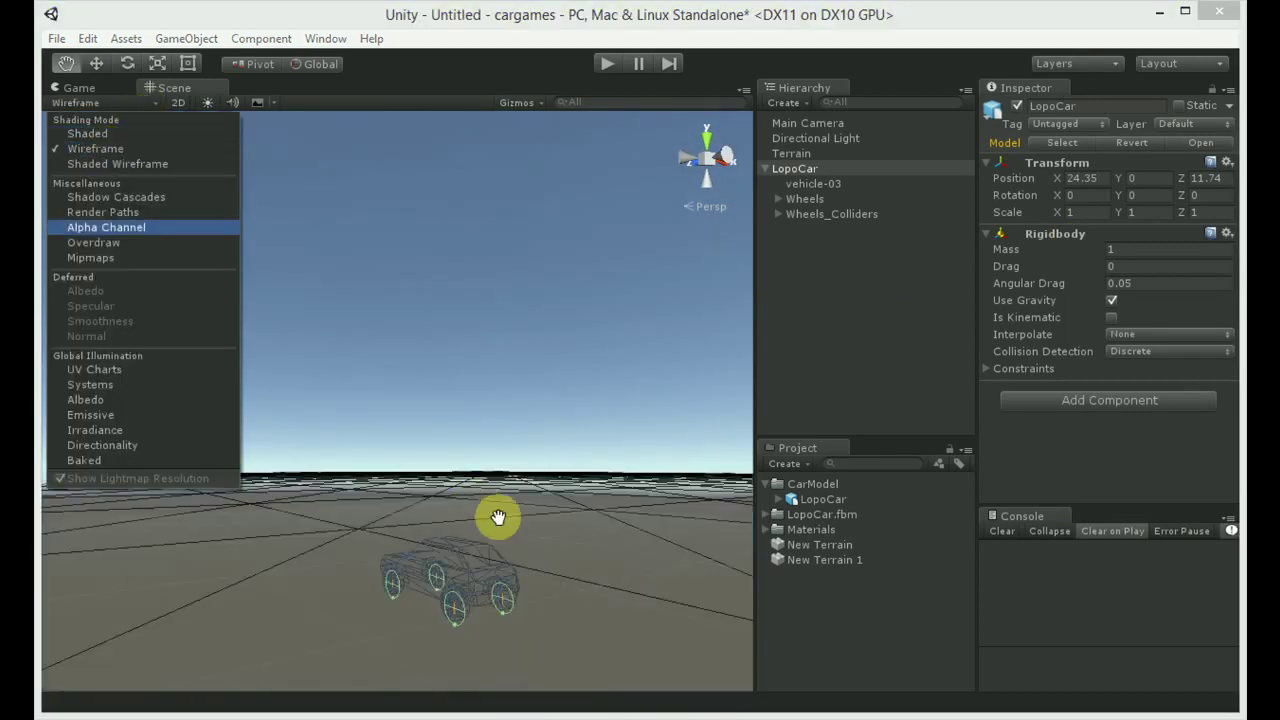
left_click(552, 447)
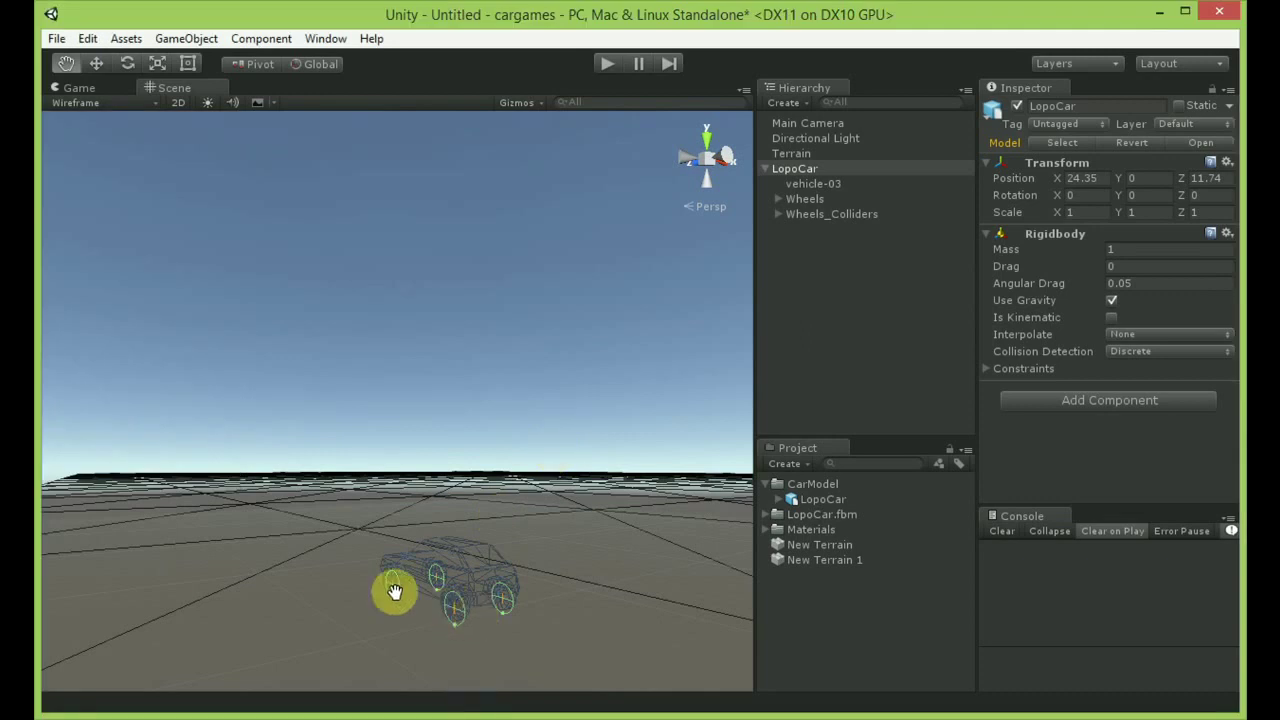
key("alt")
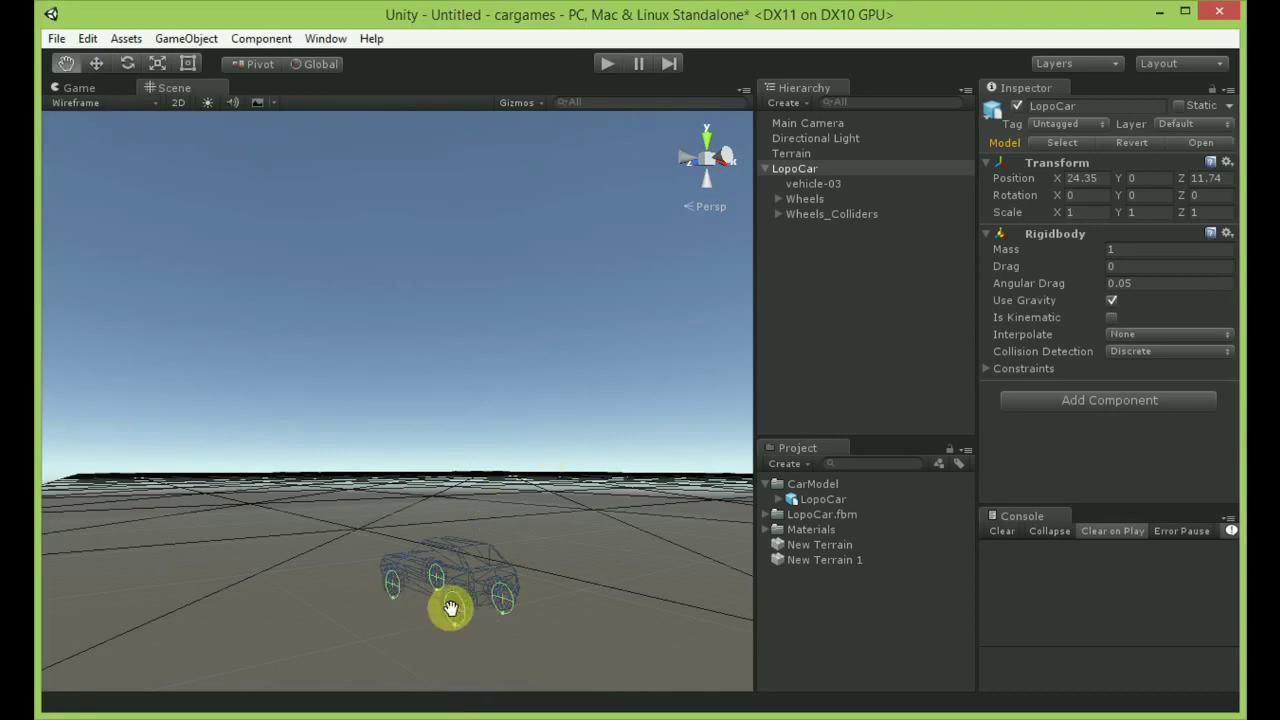
left_click_drag(451, 607, 549, 409, "alt")
right_click_drag(551, 414, 547, 138, "alt")
mouse_move(574, 500)
left_mouse_down("alt")
mouse_move(583, 549)
mouse_move(677, 560)
mouse_move(394, 563)
left_mouse_up("alt")
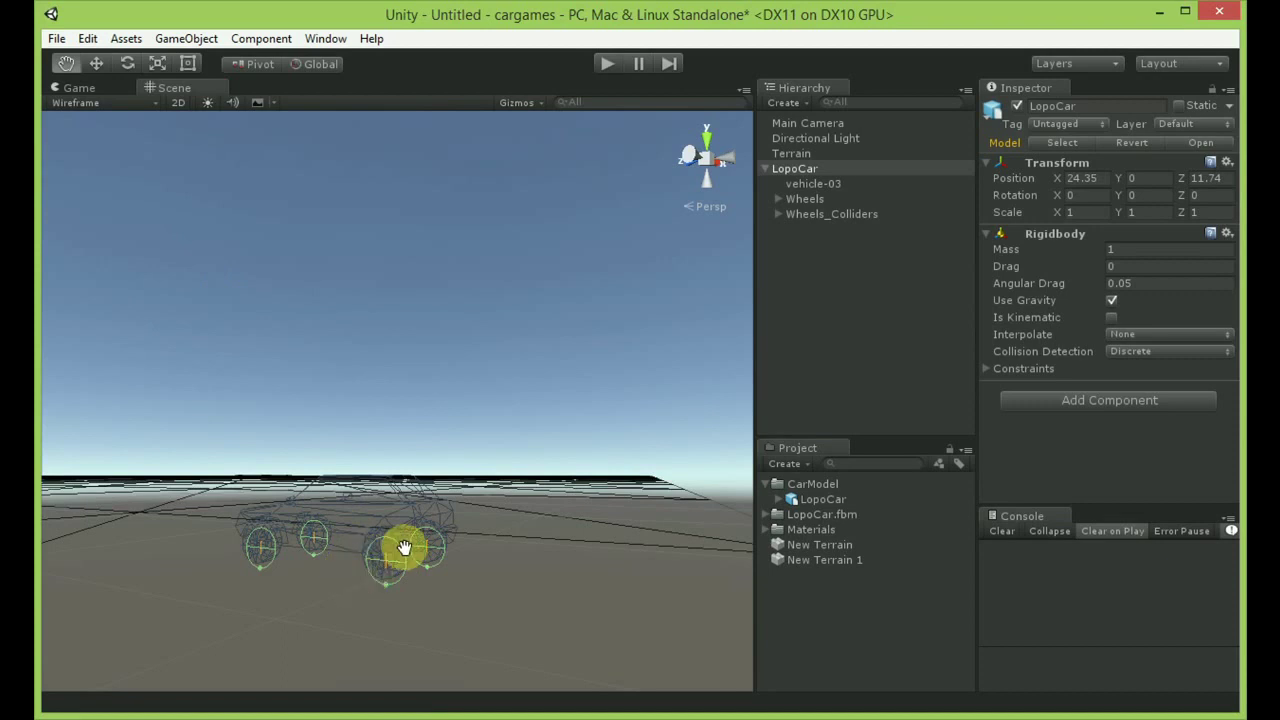
Return to Shaded mode and frame the red LopoCar from the side above the terrain.
left_click(140, 105)
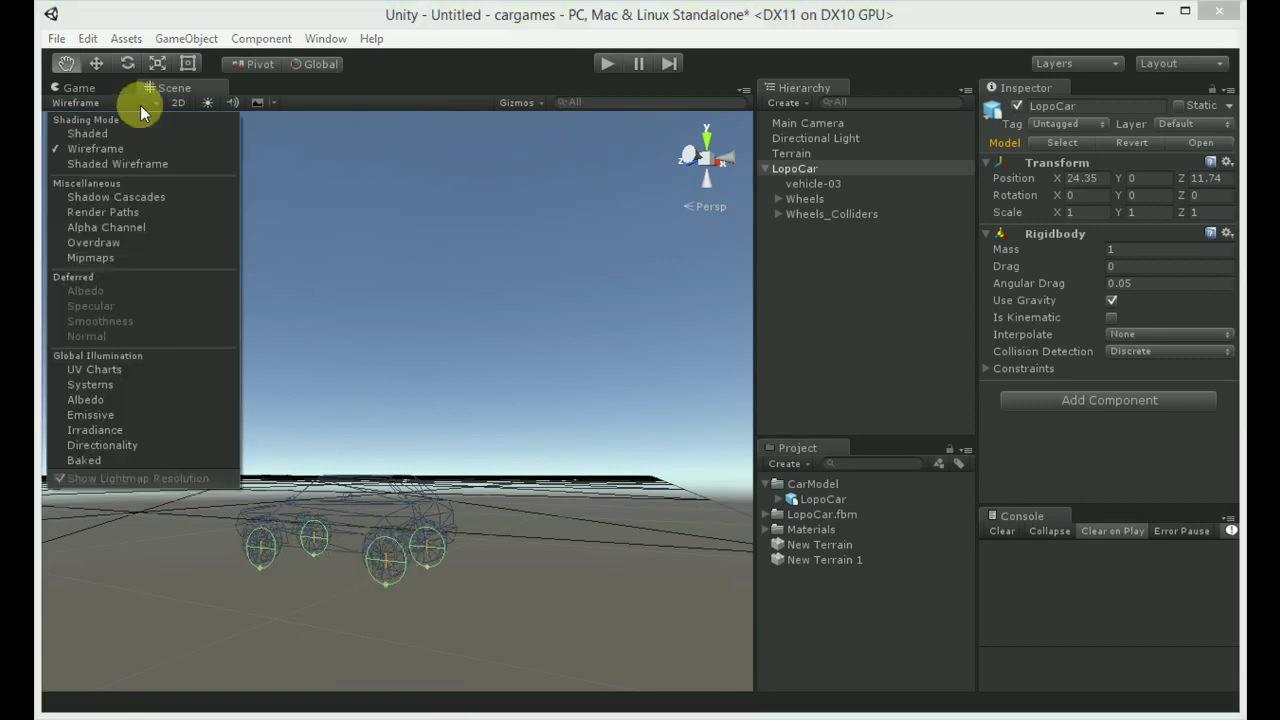
left_click(113, 132)
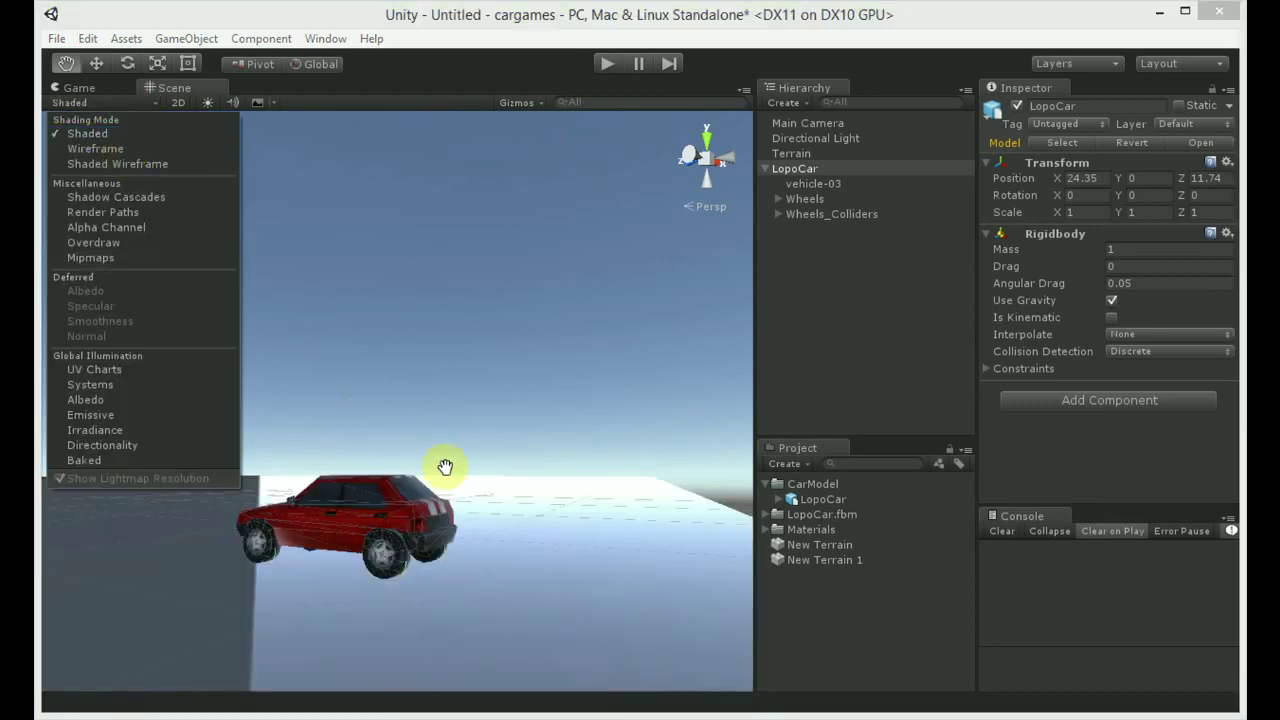
left_click(381, 387)
mouse_move(446, 563)
left_mouse_down("alt")
mouse_move(509, 563)
mouse_move(618, 530)
left_mouse_up("alt")
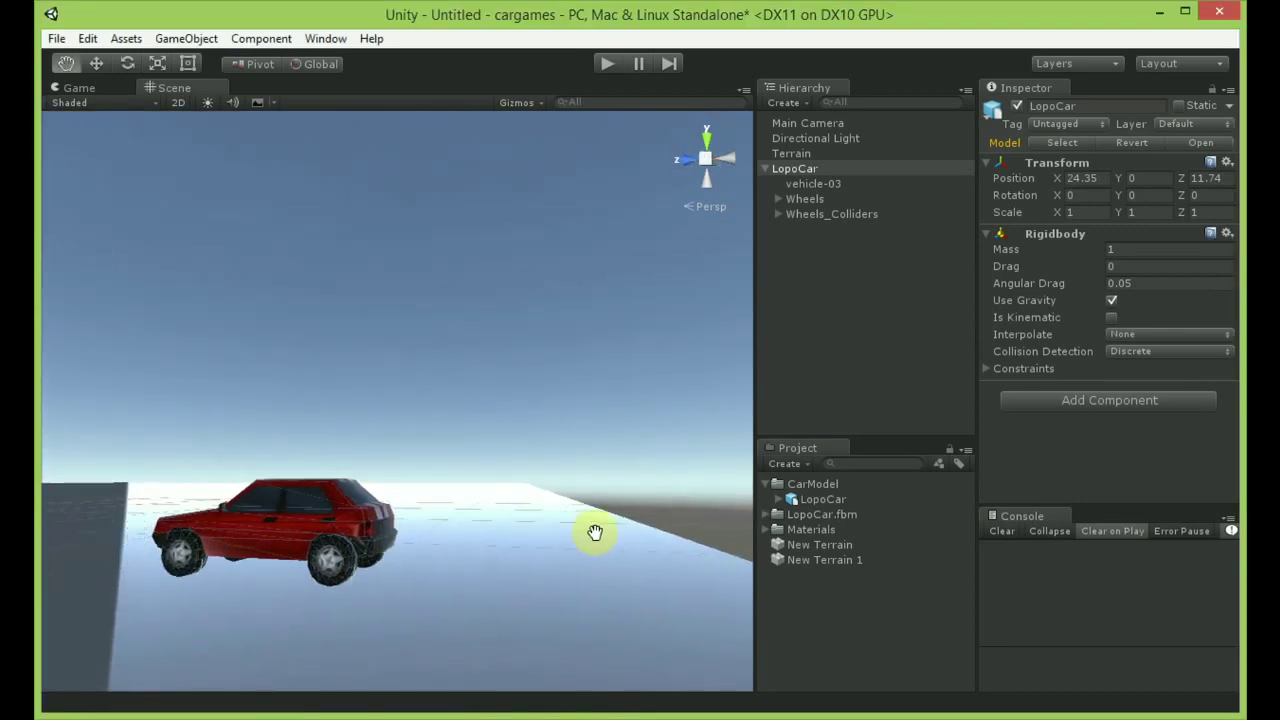
left_click_drag(537, 534, 642, 534)
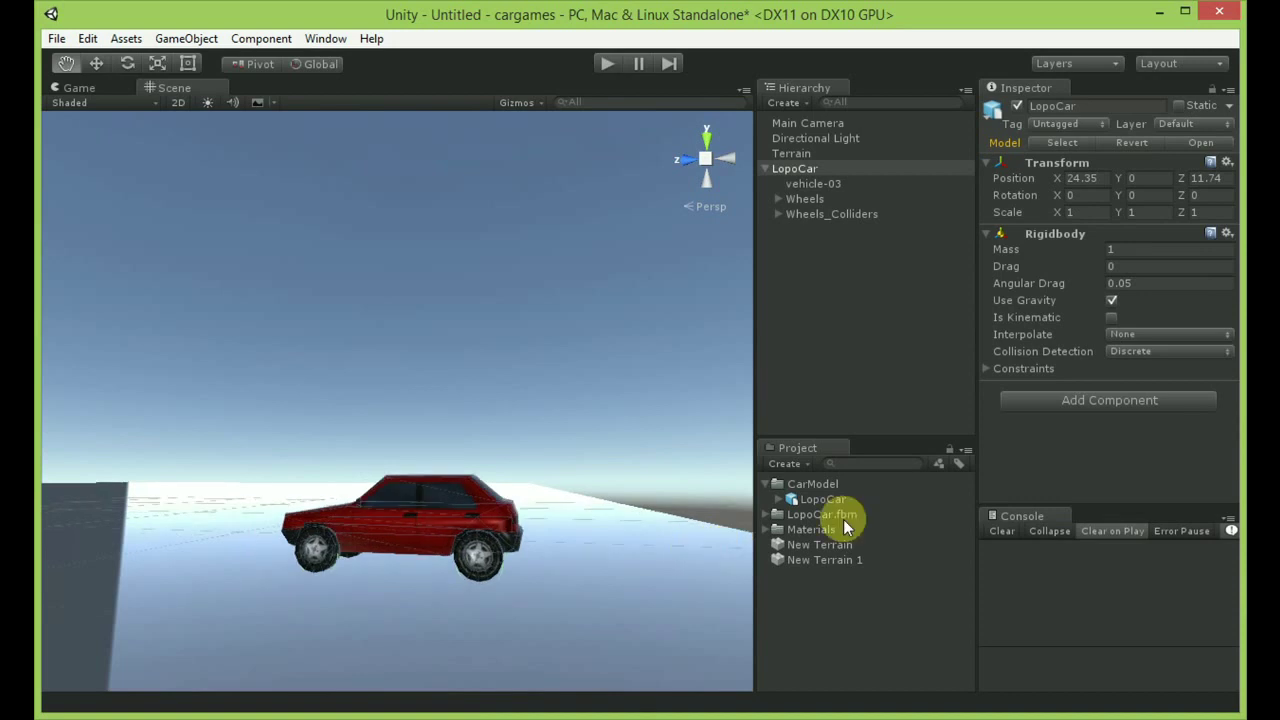
scroll(530, 532, "up", 2)
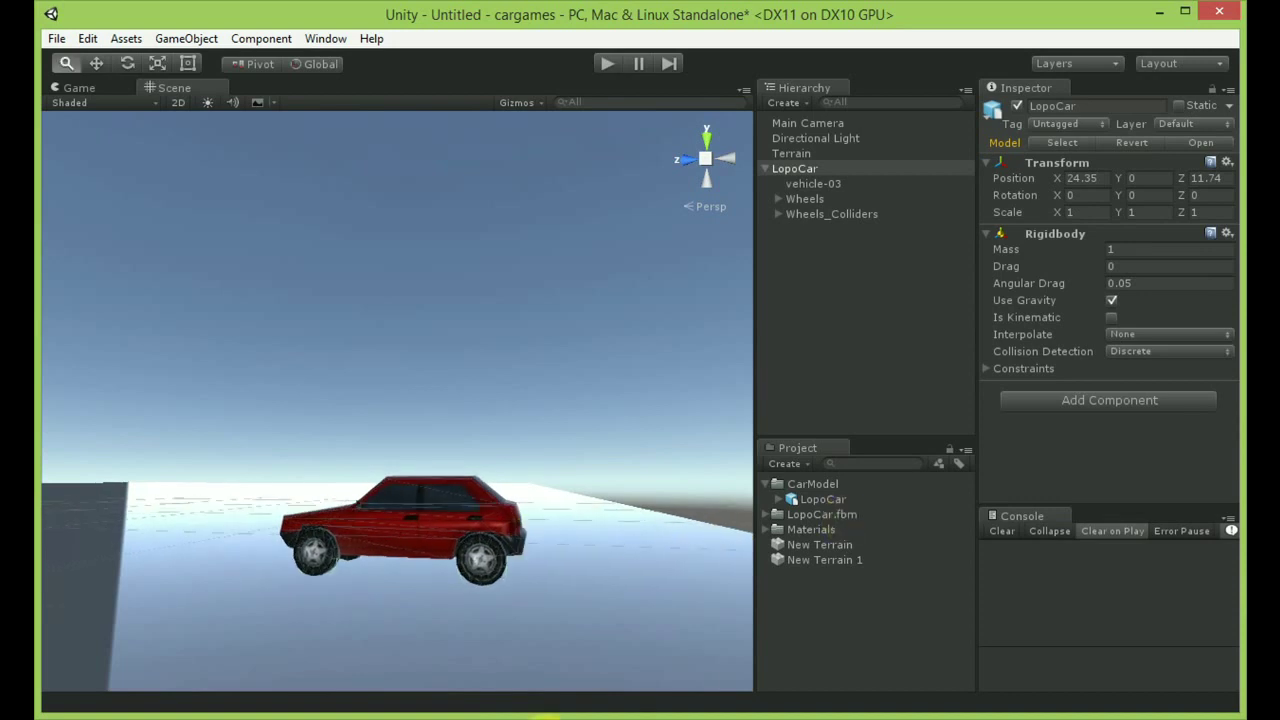
left_click(118, 104)
Switch the Scene view to Wireframe and expand Wheels_Colliders to show its four wheels.
left_click(102, 150)
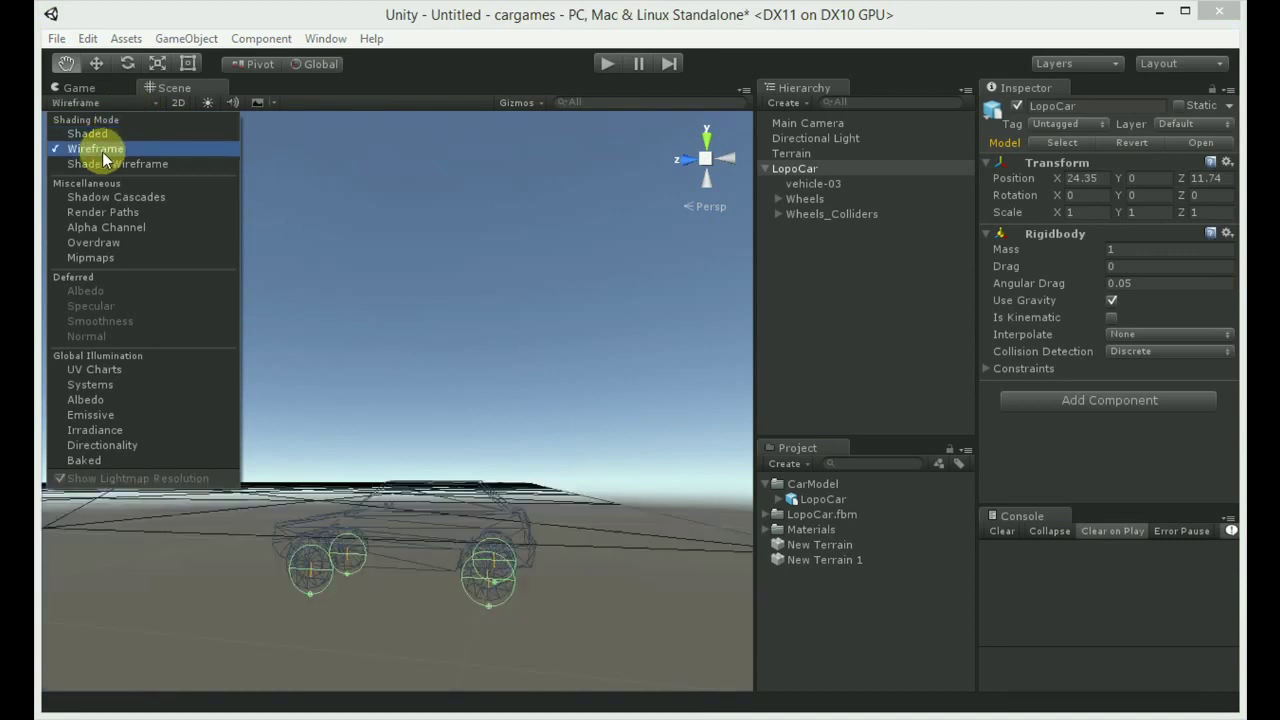
left_click(814, 213)
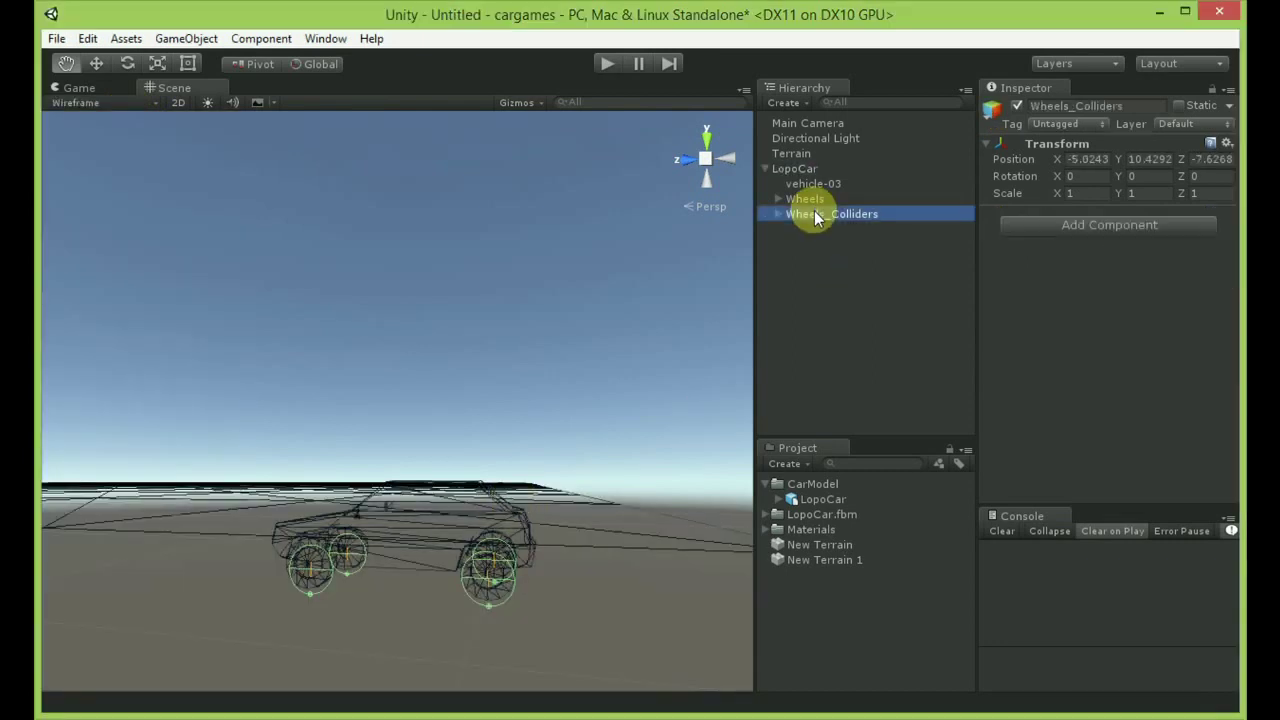
left_click(98, 62)
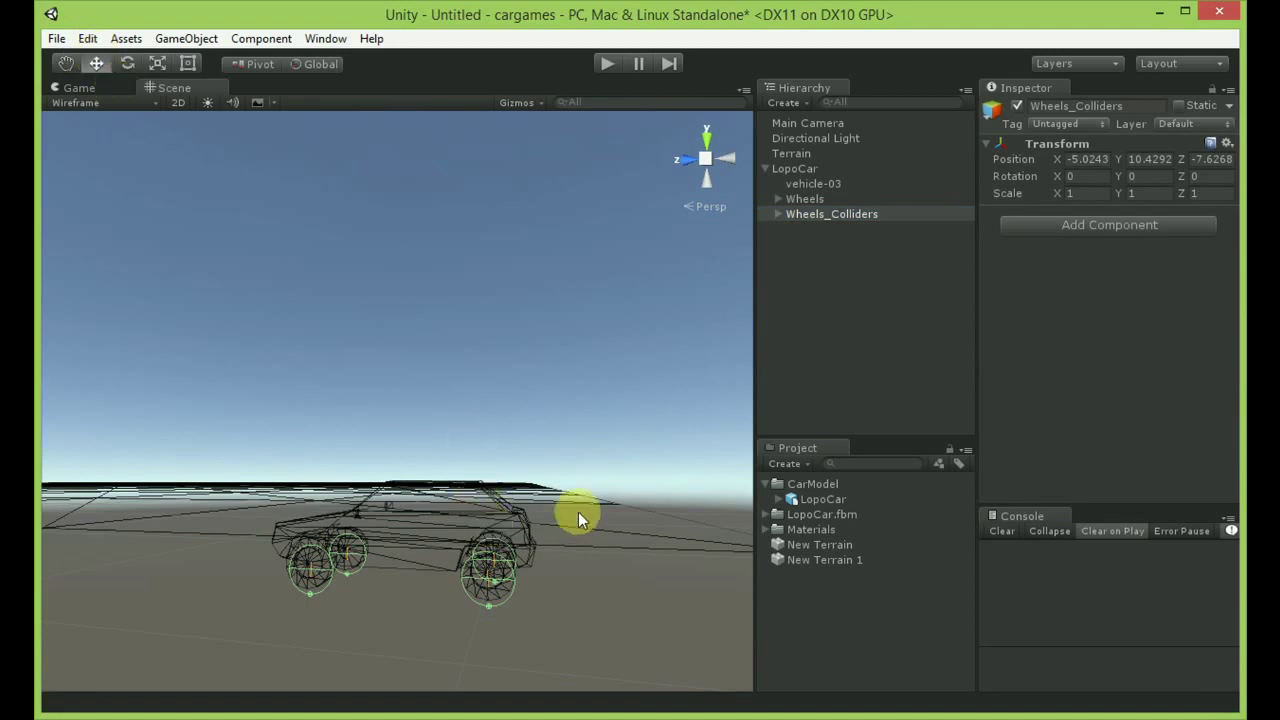
left_click(778, 214)
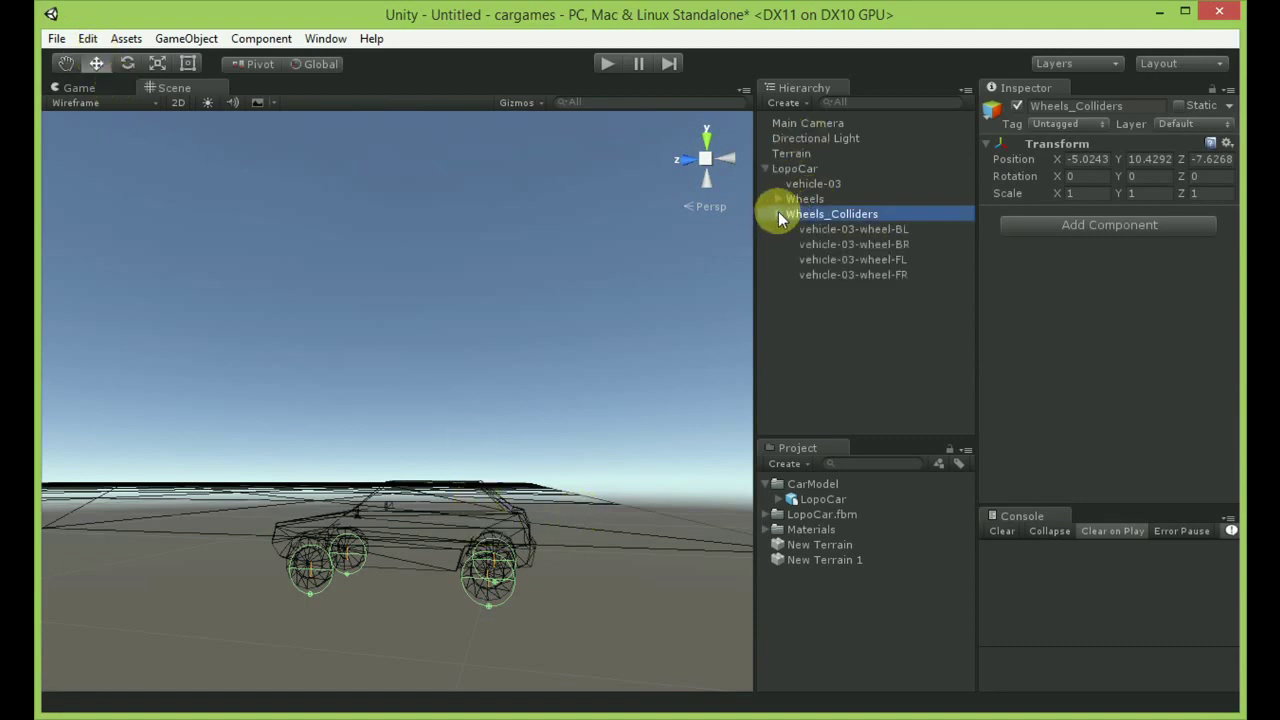
Frame the wheel colliders and orbit above the car to see all four.
double_click(834, 213)
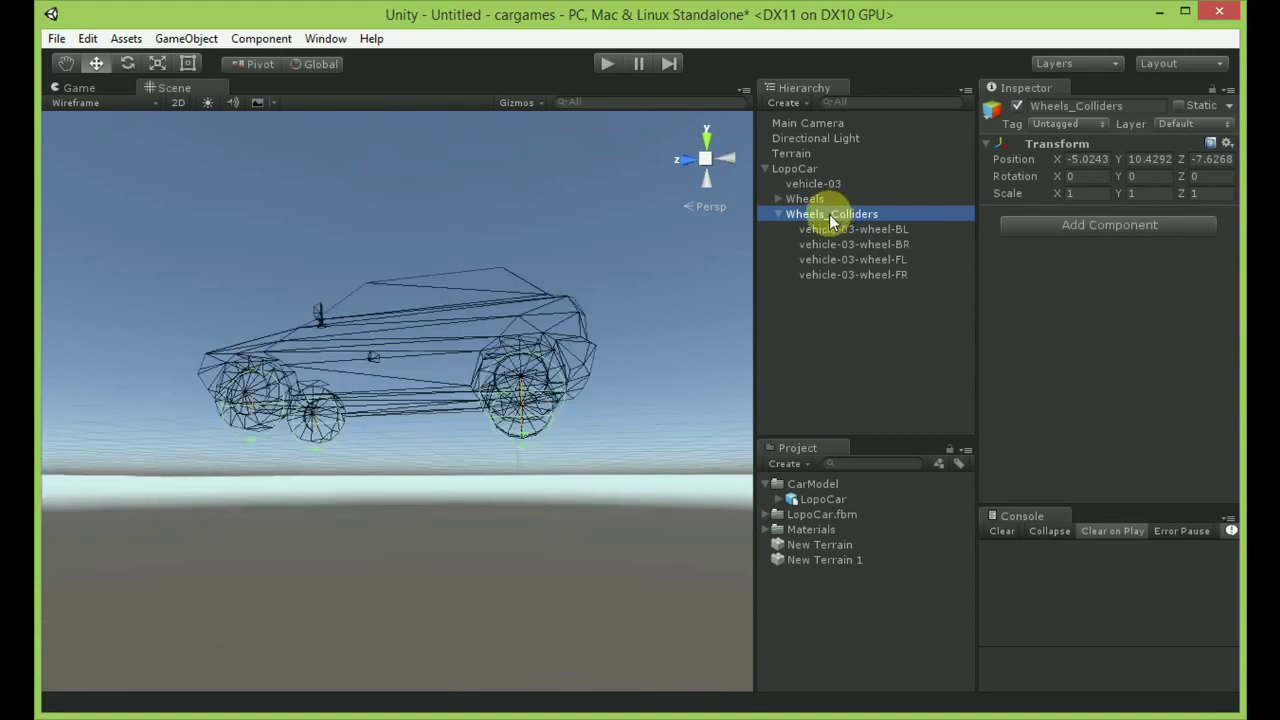
key("alt")
left_click(474, 344, "alt")
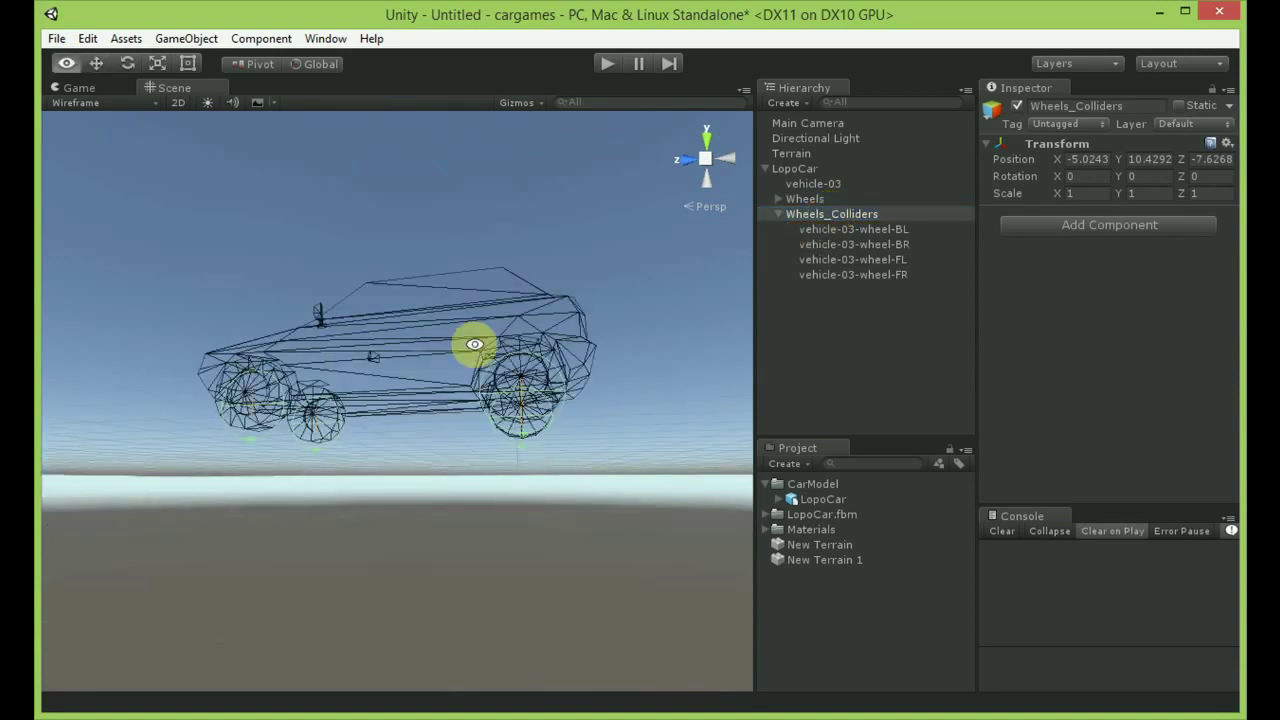
left_click_drag(474, 344, 486, 500, "alt")
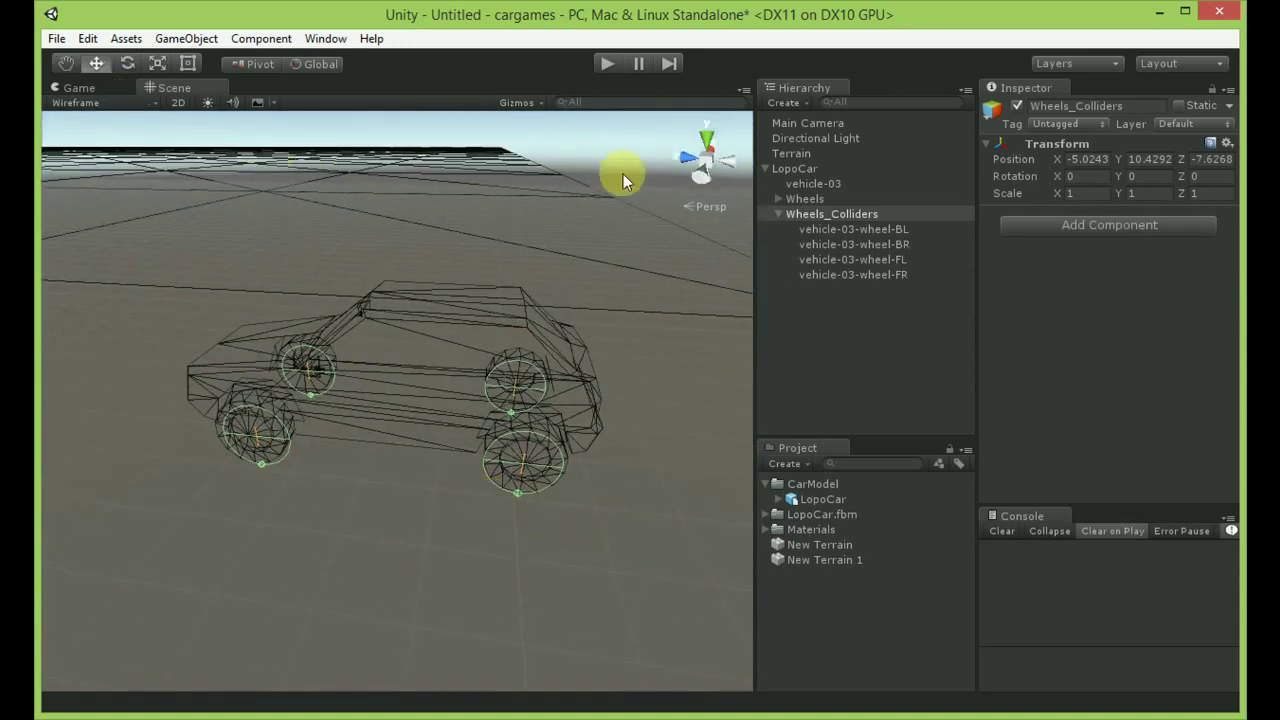
Select the back wheel colliders BL and BR together.
left_click(826, 229)
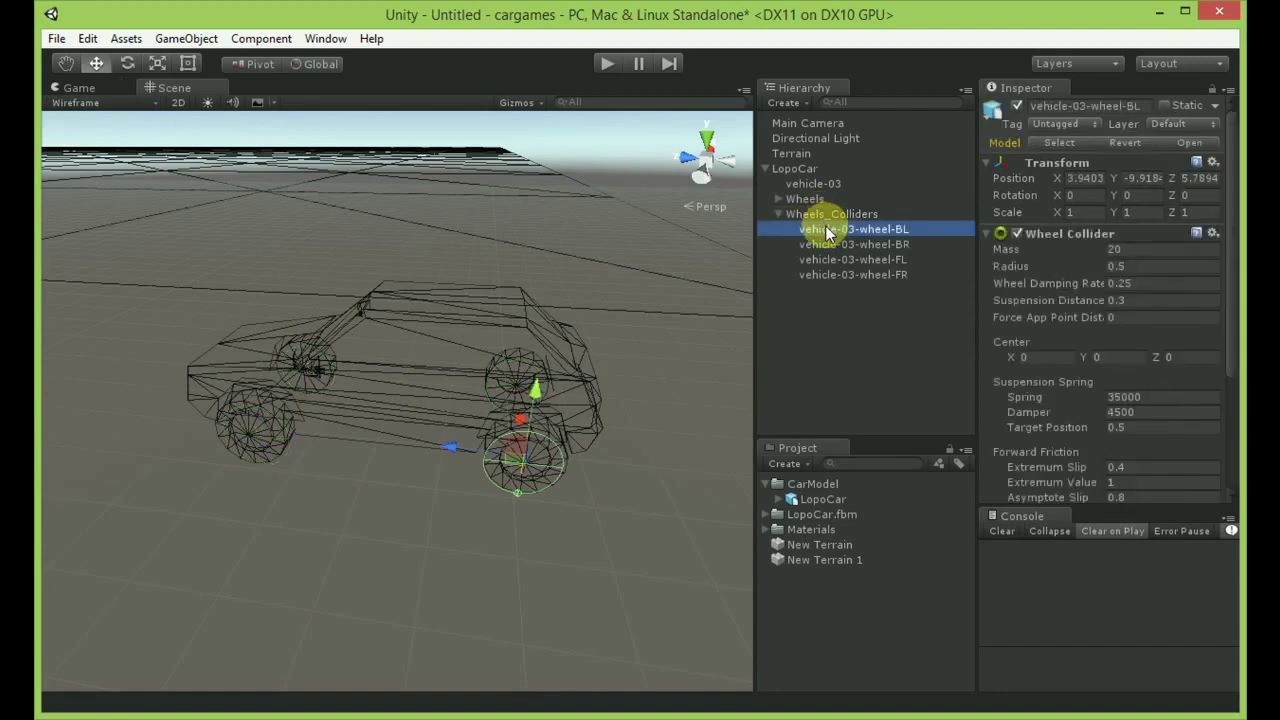
key("shift+Down")
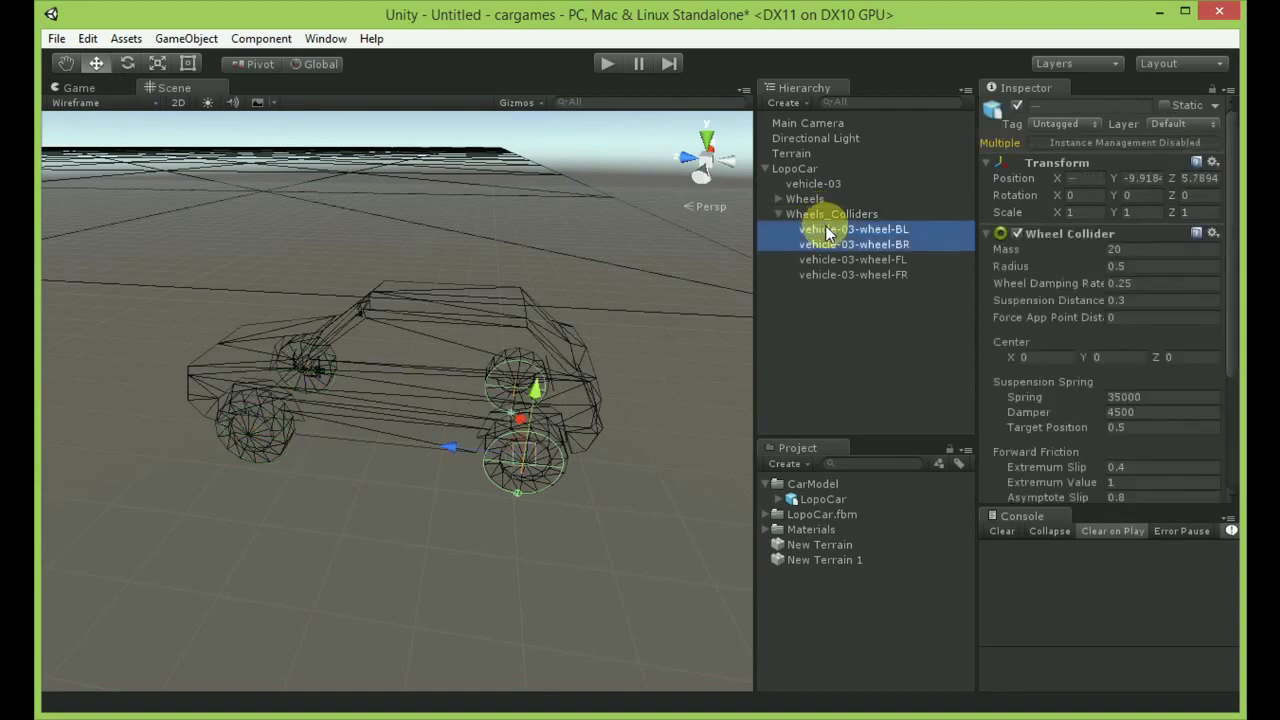
mouse_move(589, 466)
left_mouse_down("alt")
mouse_move(589, 354)
mouse_move(531, 341)
left_mouse_up("alt")
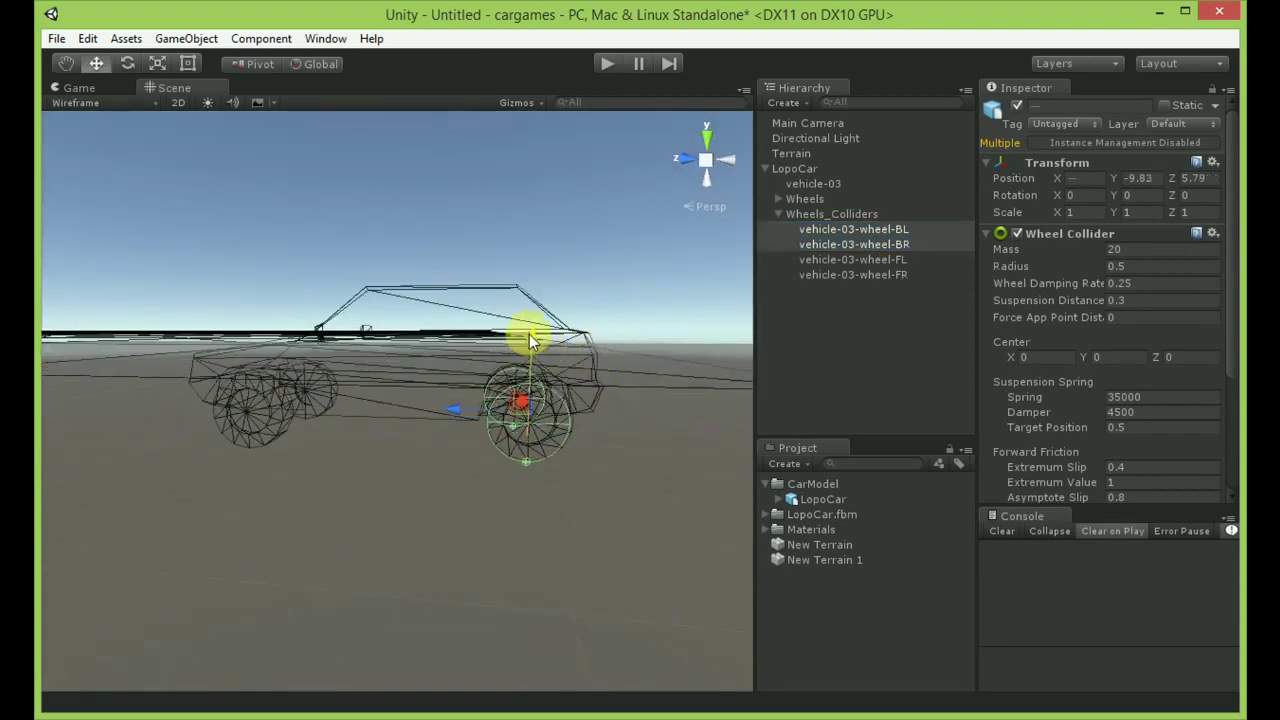
Move the front wheel colliders FL and FR to Y -9.82, Z 9.51.
left_click(846, 260)
key("shift+Down")
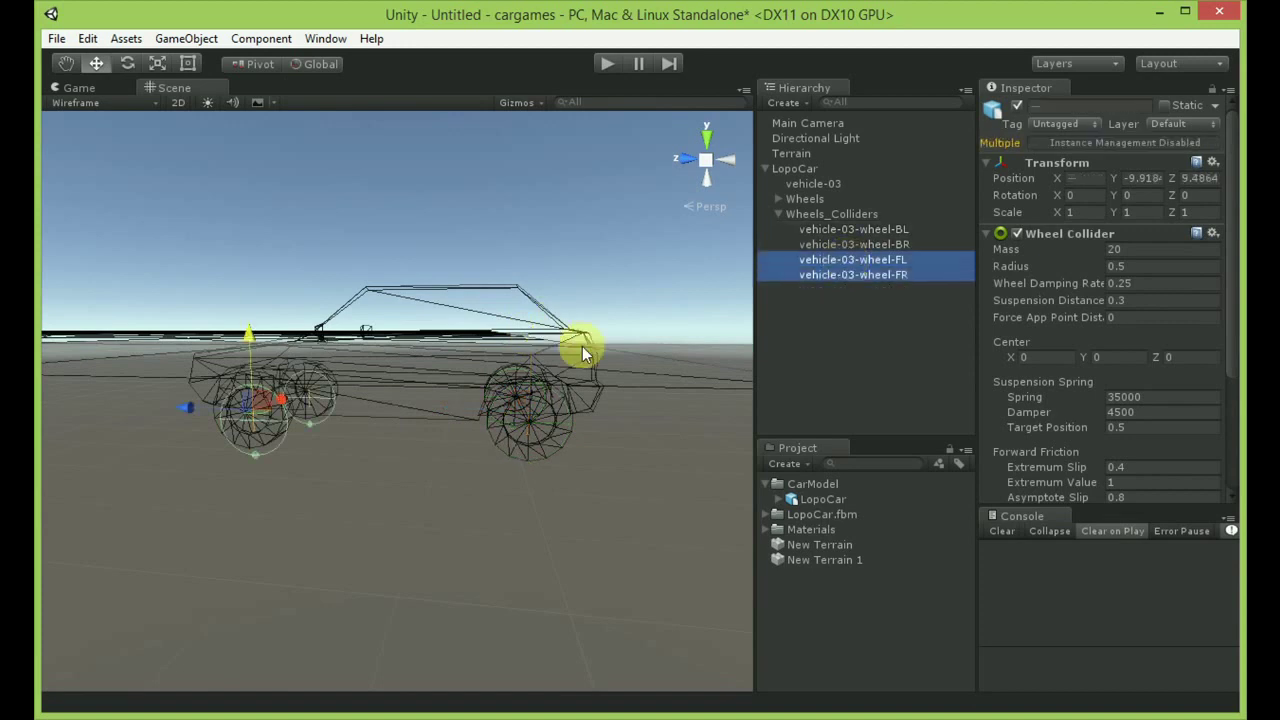
left_click_drag(491, 391, 651, 401, "alt")
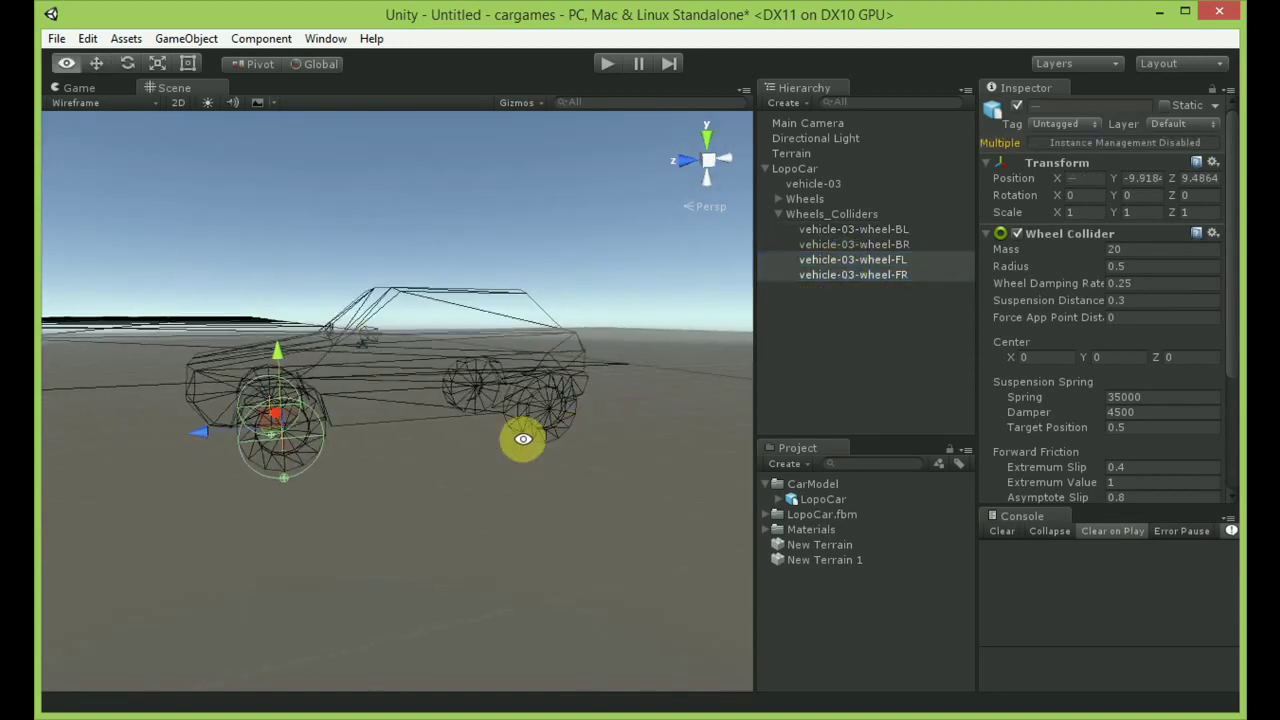
left_click_drag(520, 437, 503, 409, "alt")
left_click_drag(276, 340, 276, 326)
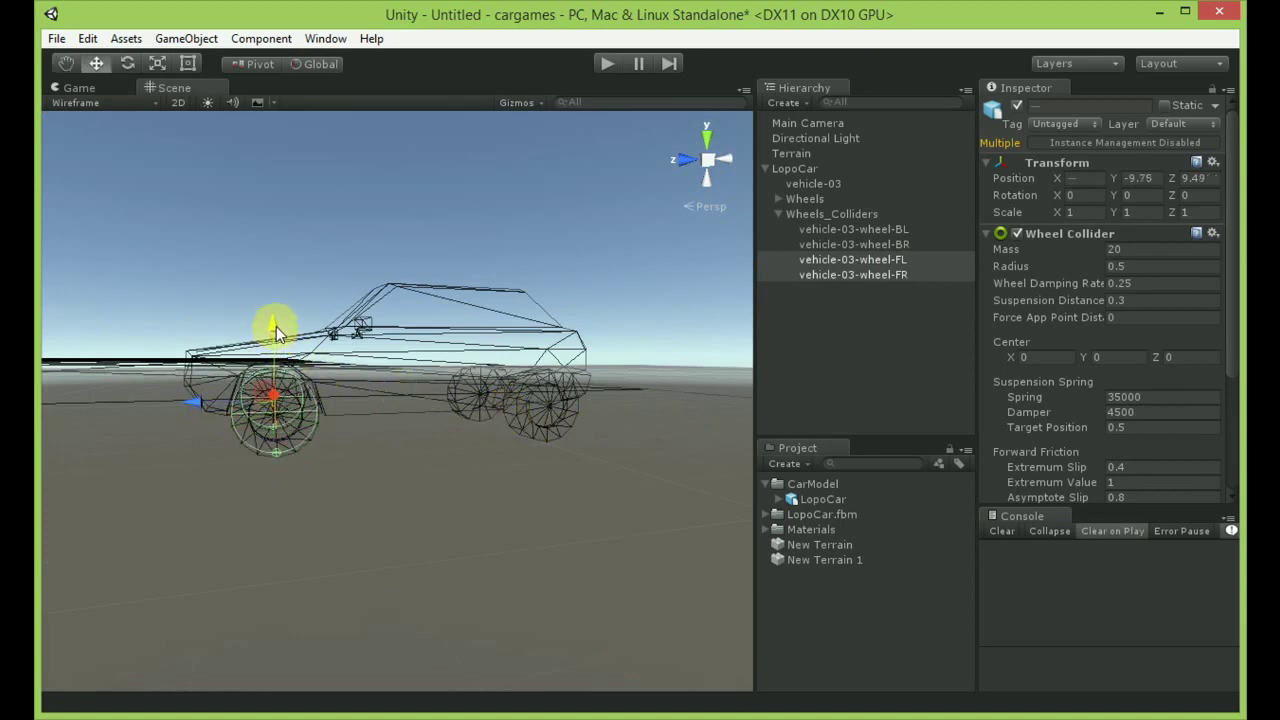
left_click_drag(446, 496, 403, 566, "alt")
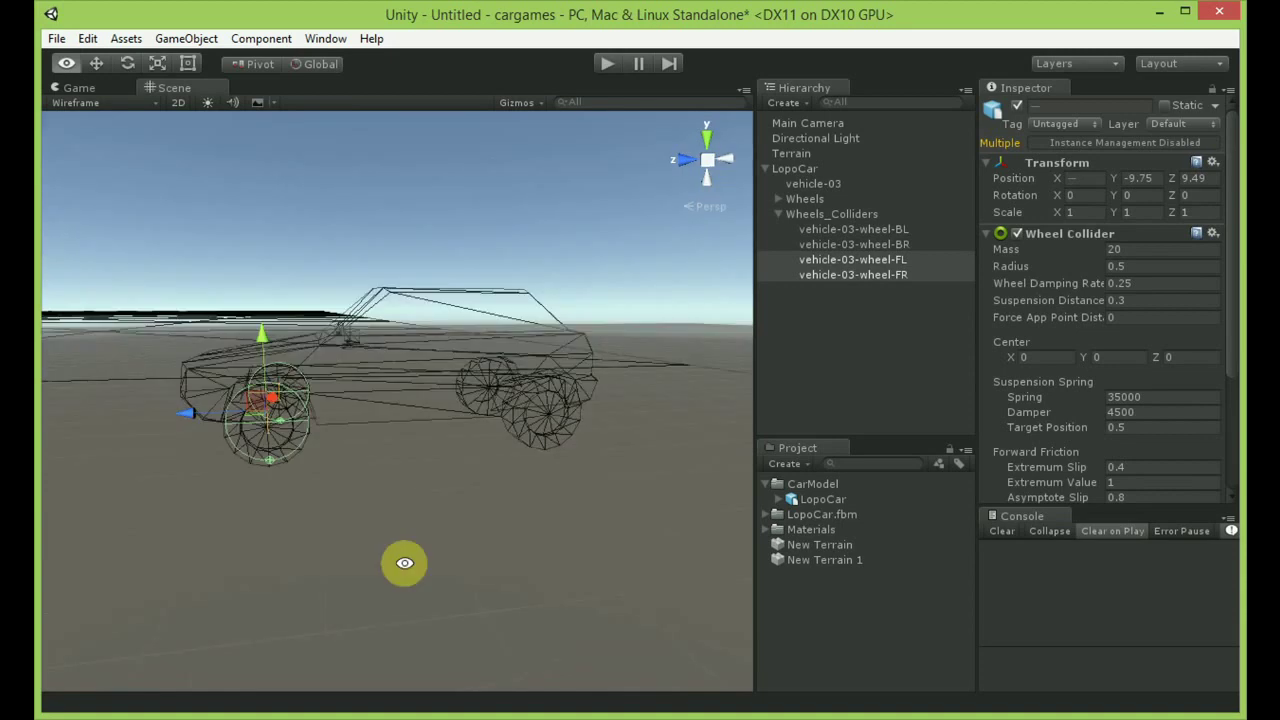
left_click_drag(256, 345, 254, 349)
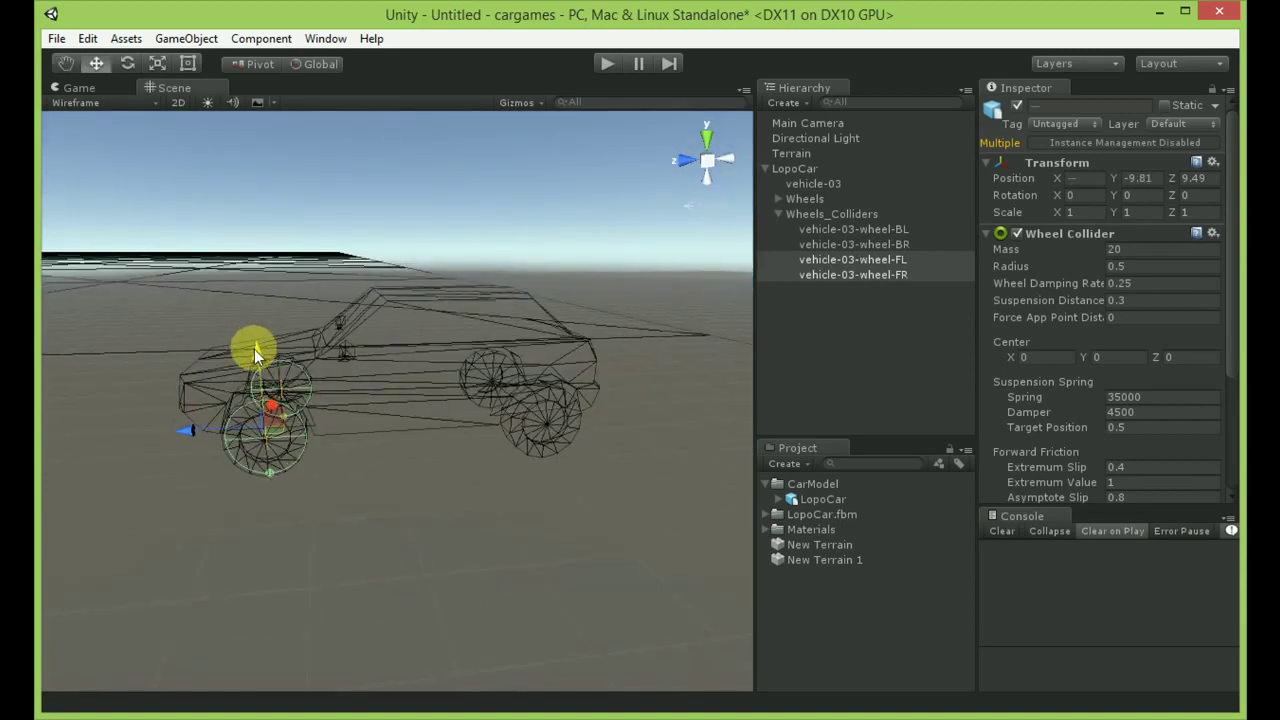
left_click_drag(193, 430, 192, 429)
left_click_drag(254, 347, 255, 348)
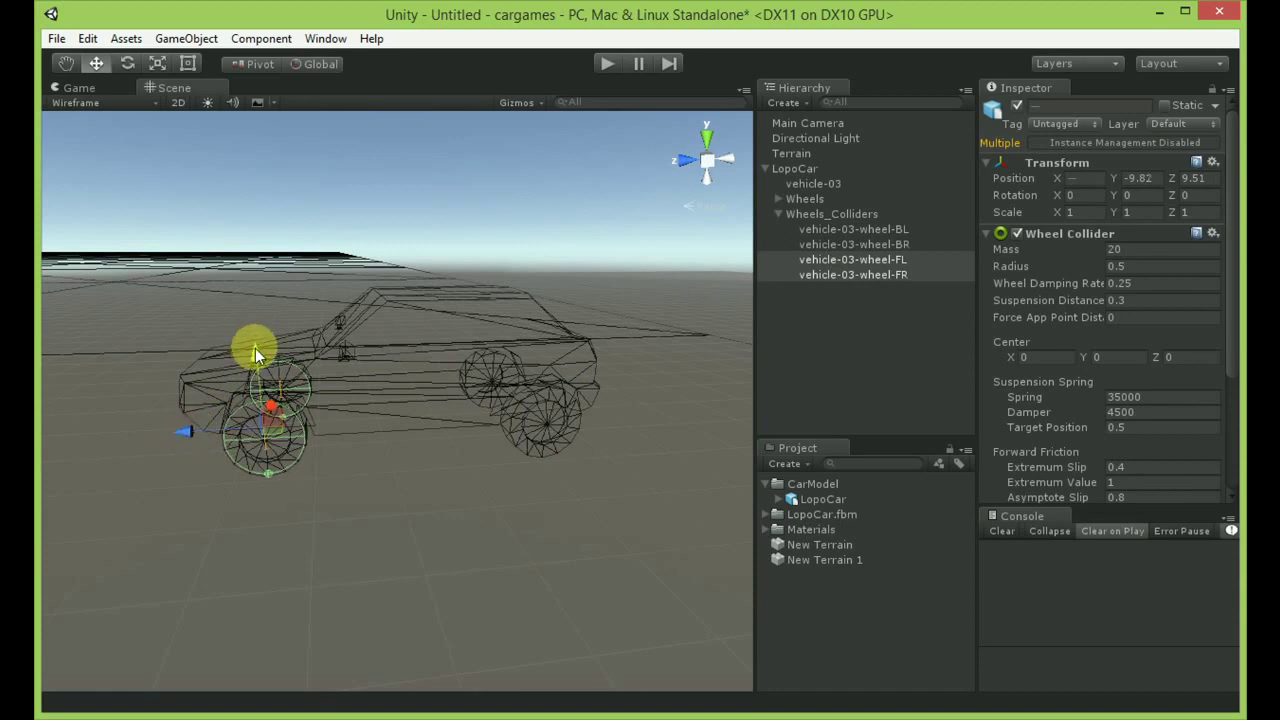
Check the back wheel colliders BL and BR, then select the Terrain and open the shading-mode list.
left_click(836, 230)
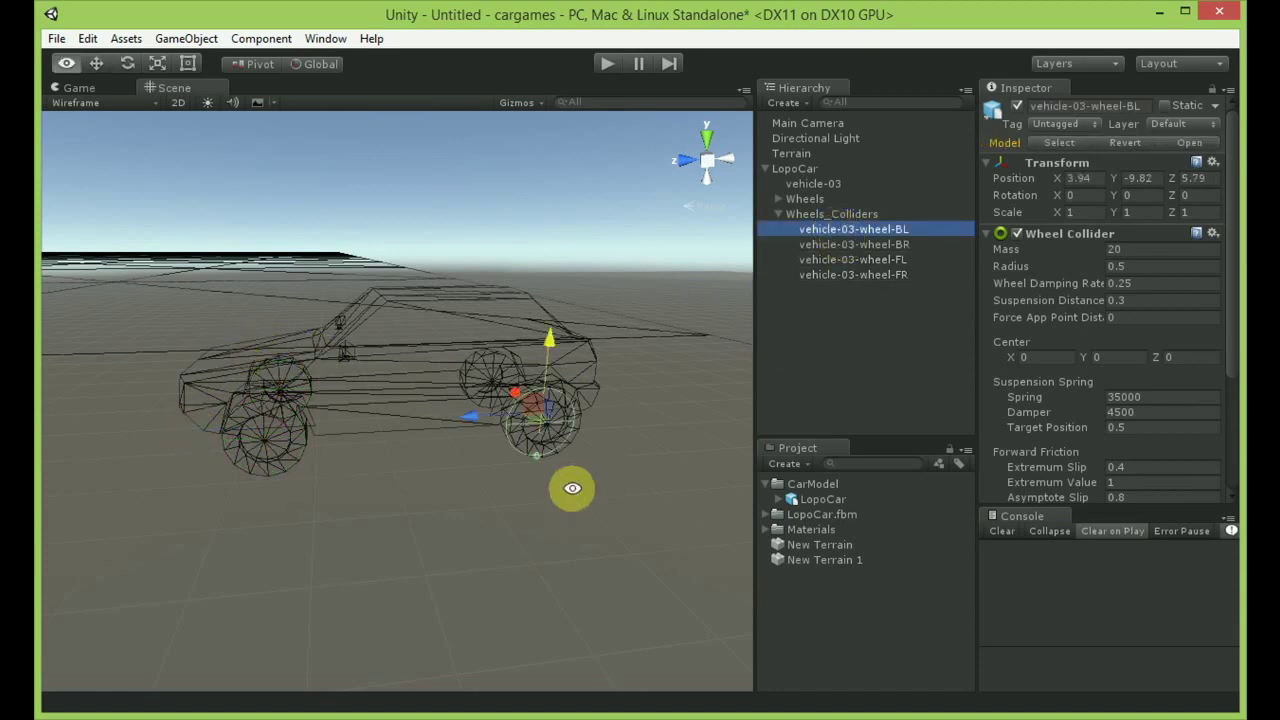
left_click_drag(572, 488, 464, 468, "alt")
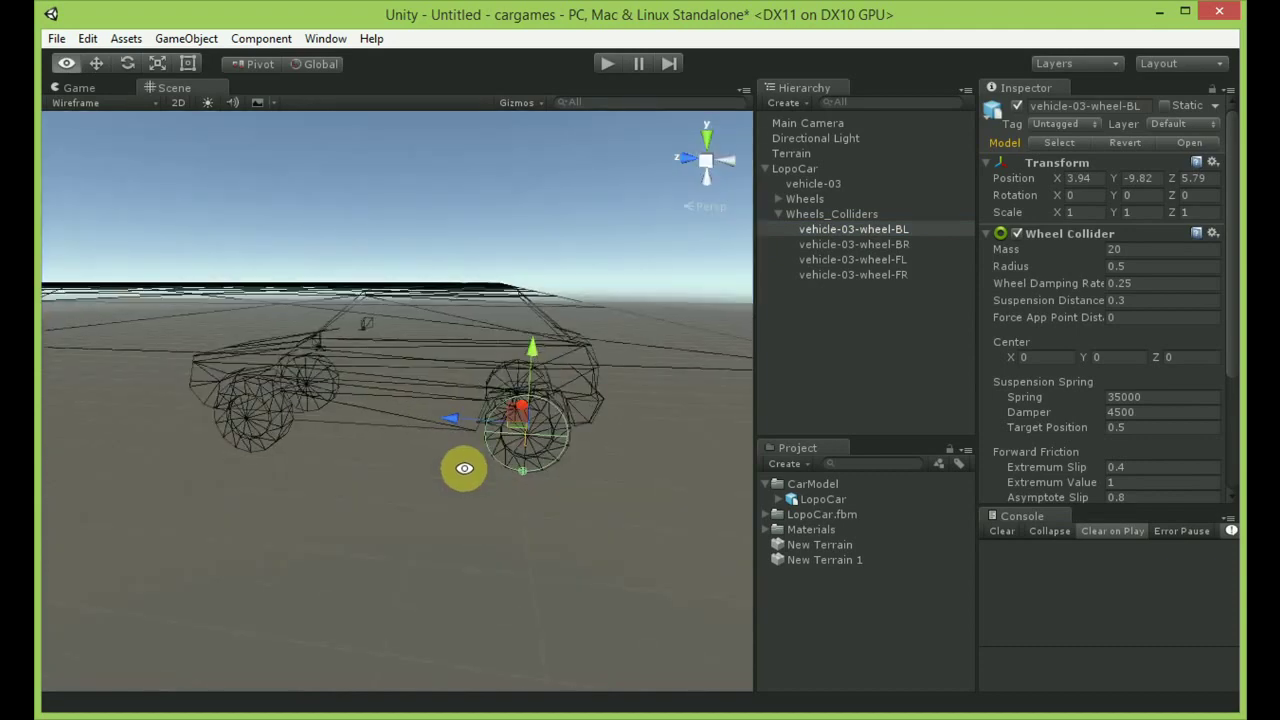
left_click(852, 244)
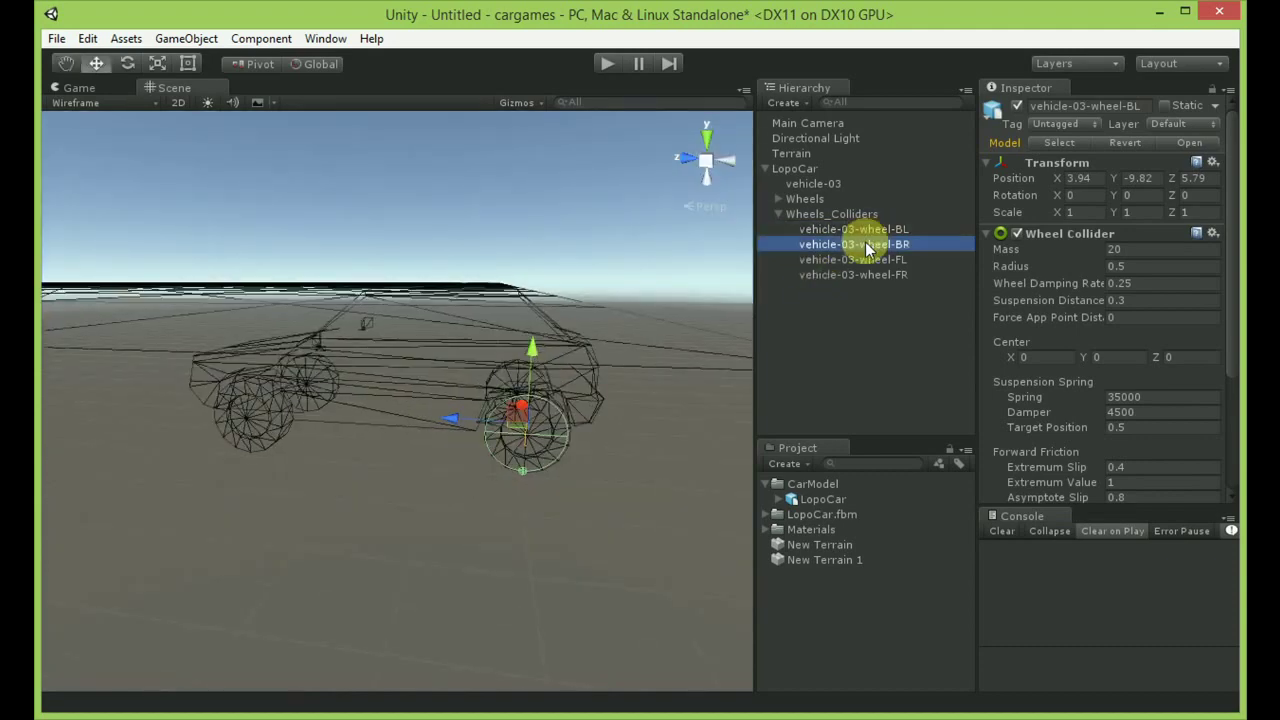
left_click(657, 464)
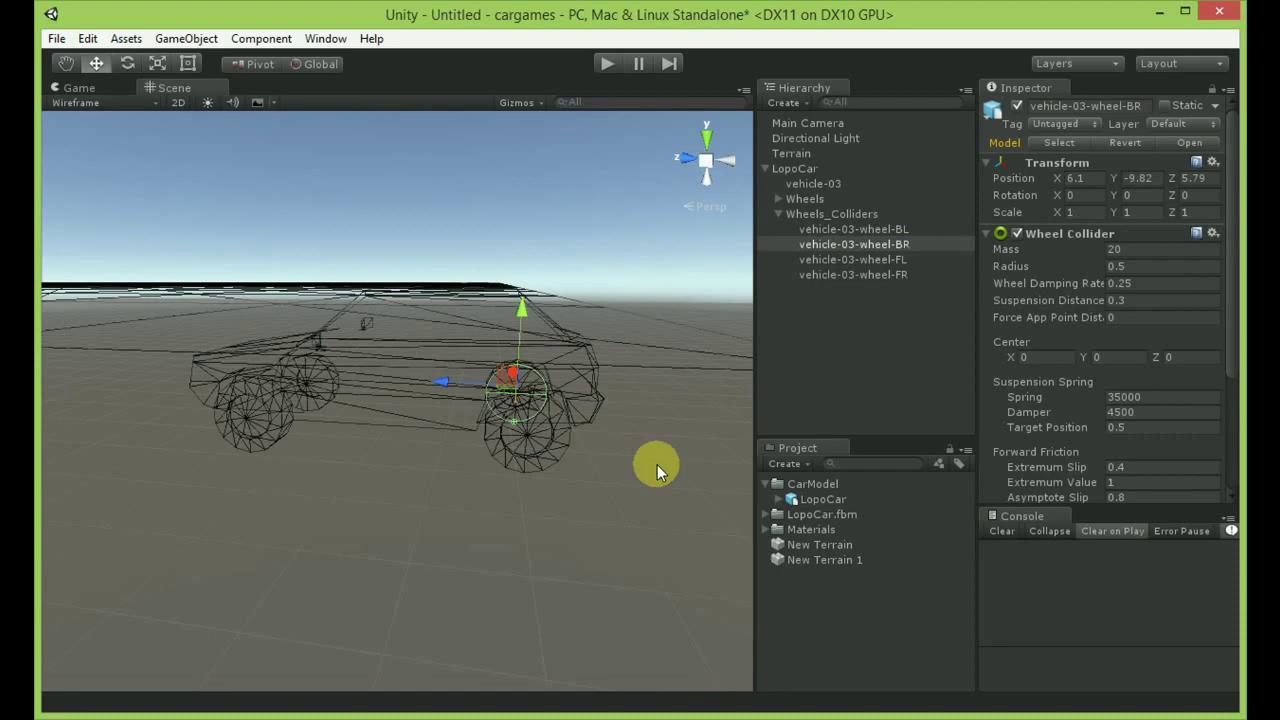
left_click(118, 102)
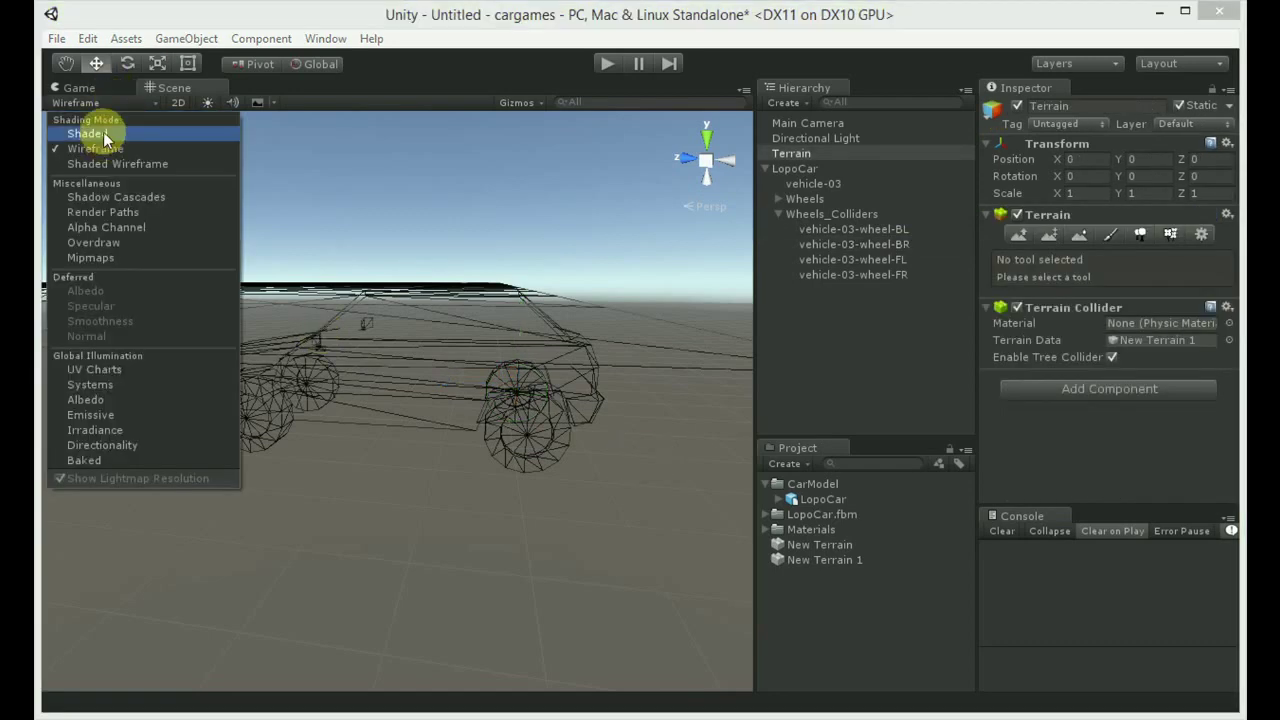
Return the Scene view to Shaded, view the car from behind, and fold Wheels_Colliders.
left_click(95, 133)
left_click(549, 278)
left_click(549, 278)
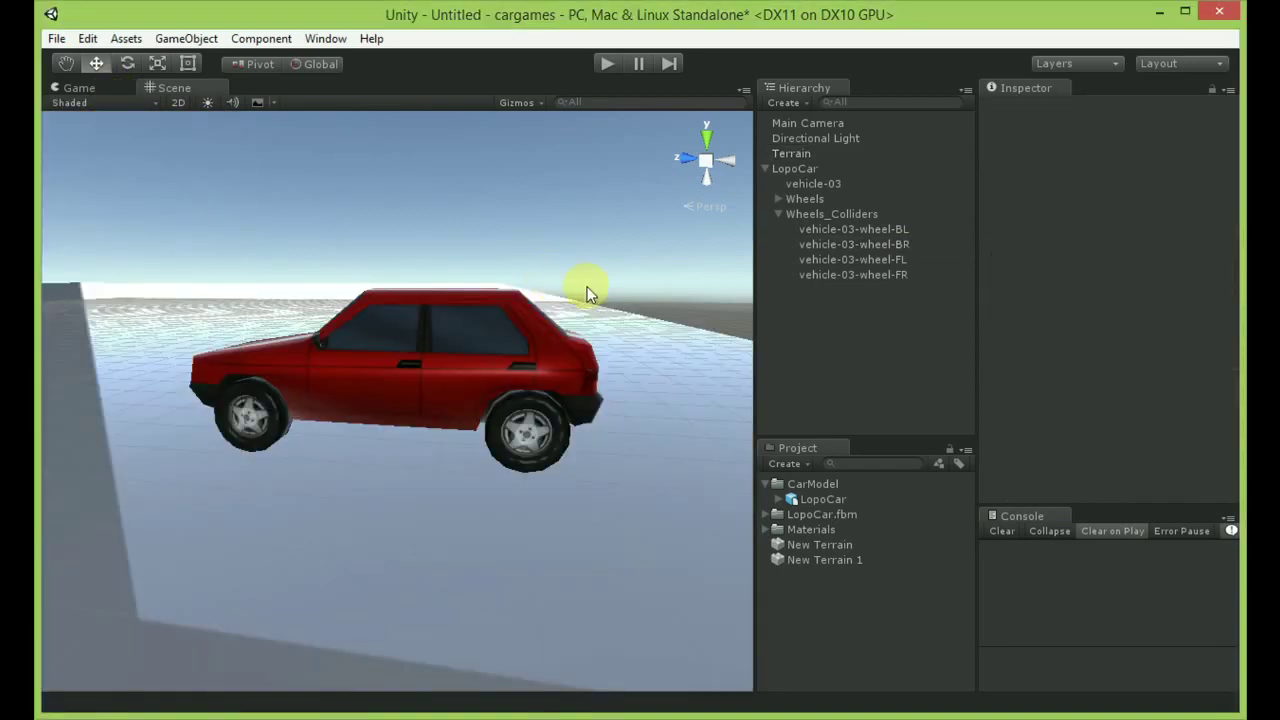
mouse_move(614, 297)
left_mouse_down("alt")
mouse_move(405, 627)
mouse_move(511, 497)
mouse_move(297, 423)
mouse_move(516, 488)
mouse_move(554, 260)
mouse_move(460, 314)
mouse_move(626, 291)
mouse_move(651, 274)
mouse_move(624, 278)
left_mouse_up("alt")
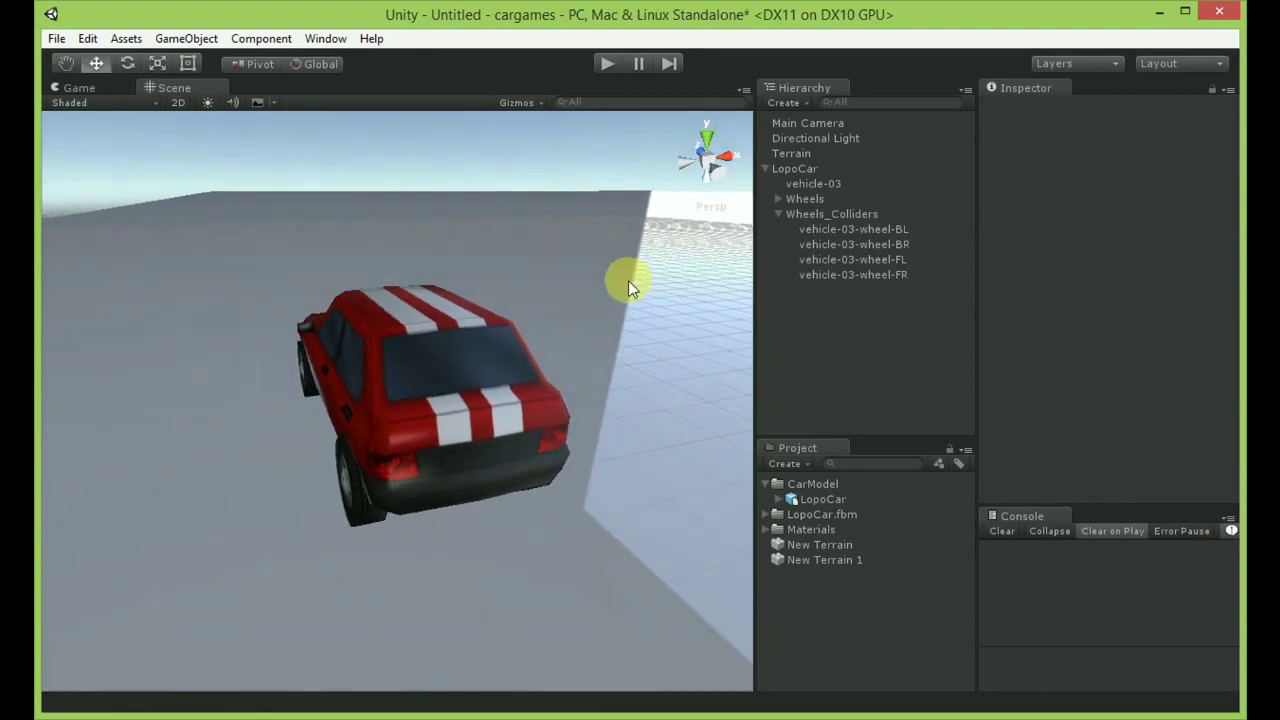
left_click(777, 213)
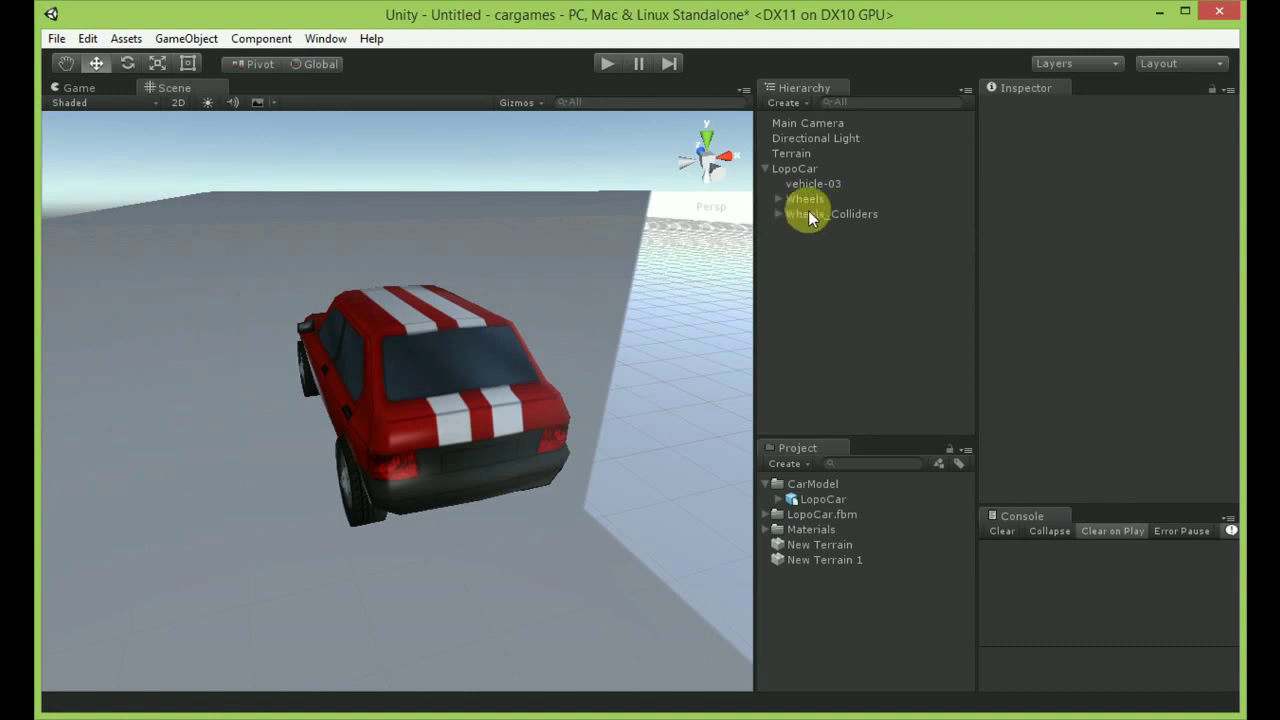
Set the LopoCar's Rigidbody mass to 1000.
left_click(793, 168)
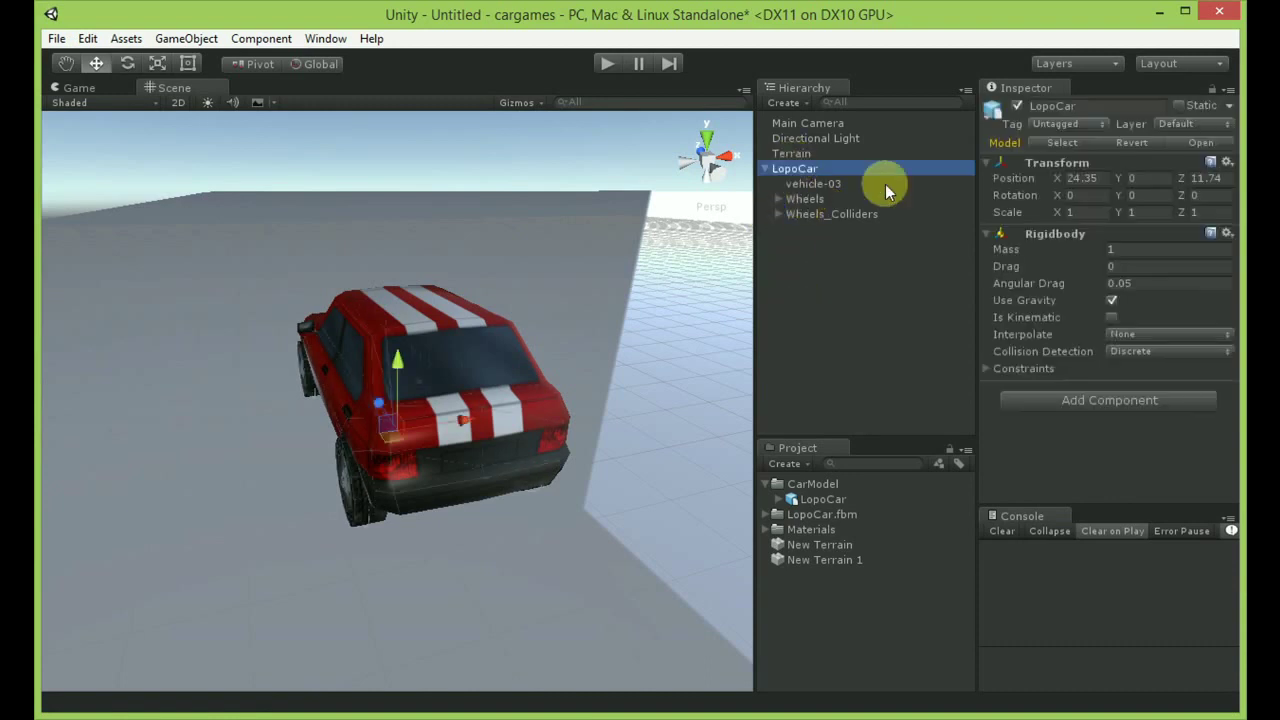
left_click(1170, 250)
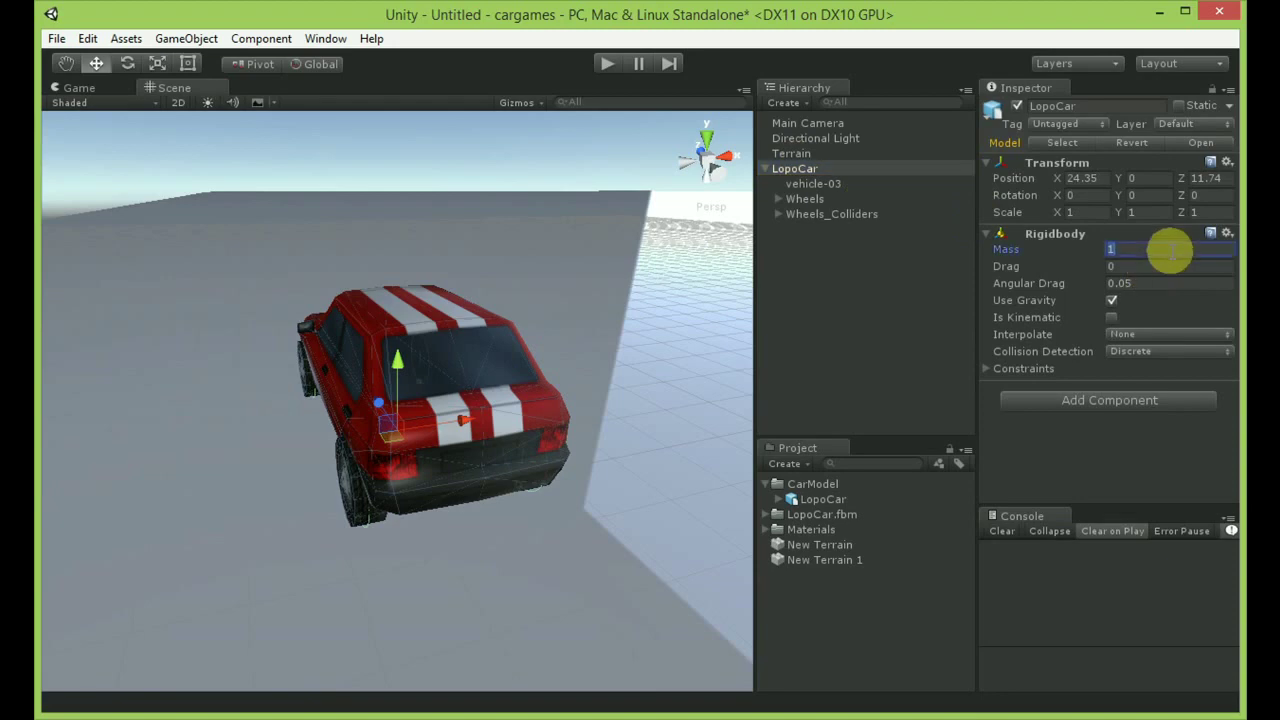
type("1000")
left_click(882, 275)
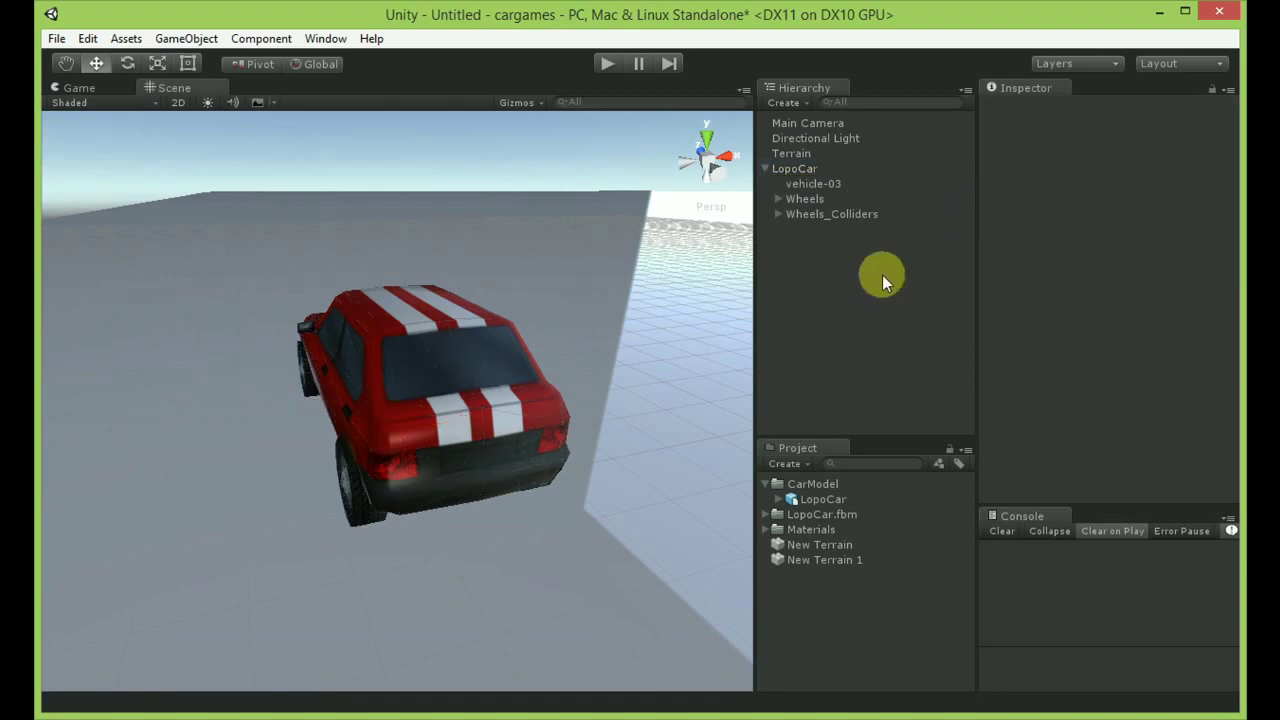
Collapse LopoCar's children and run a play test of the car dropping onto the terrain.
left_click(799, 203)
left_click(819, 215)
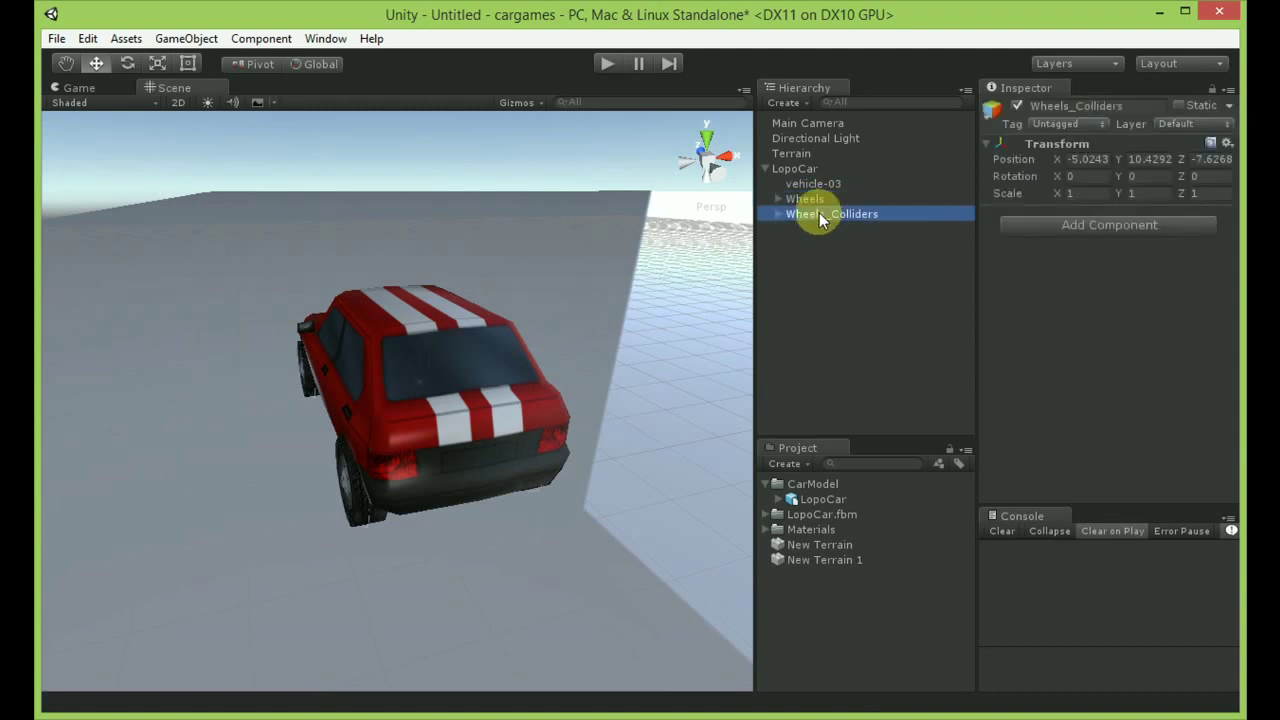
left_click(766, 168)
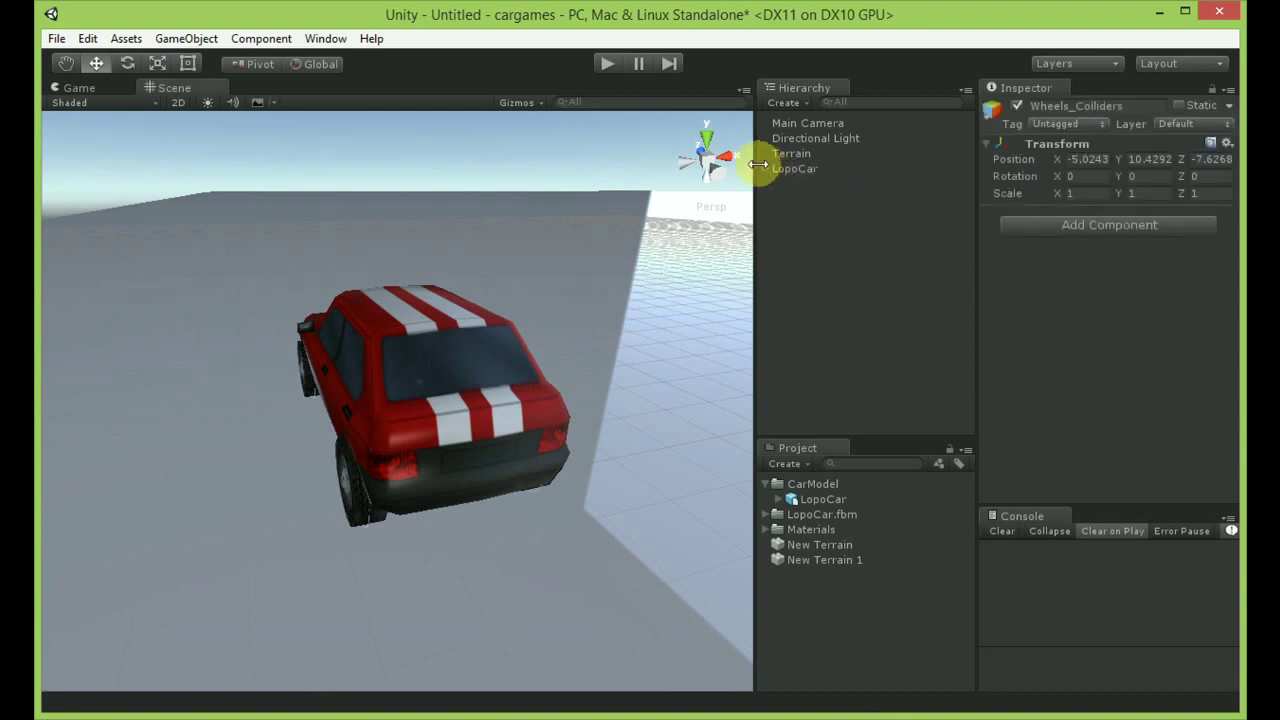
left_click(606, 63)
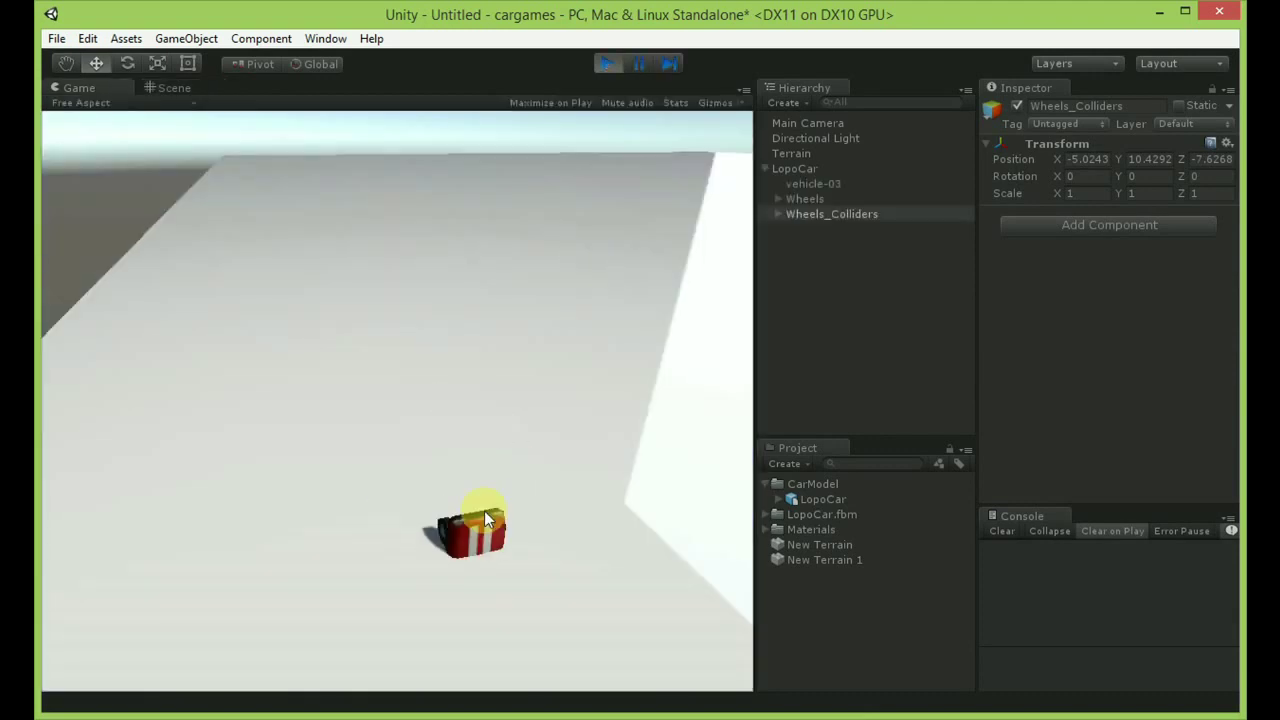
left_click(606, 62)
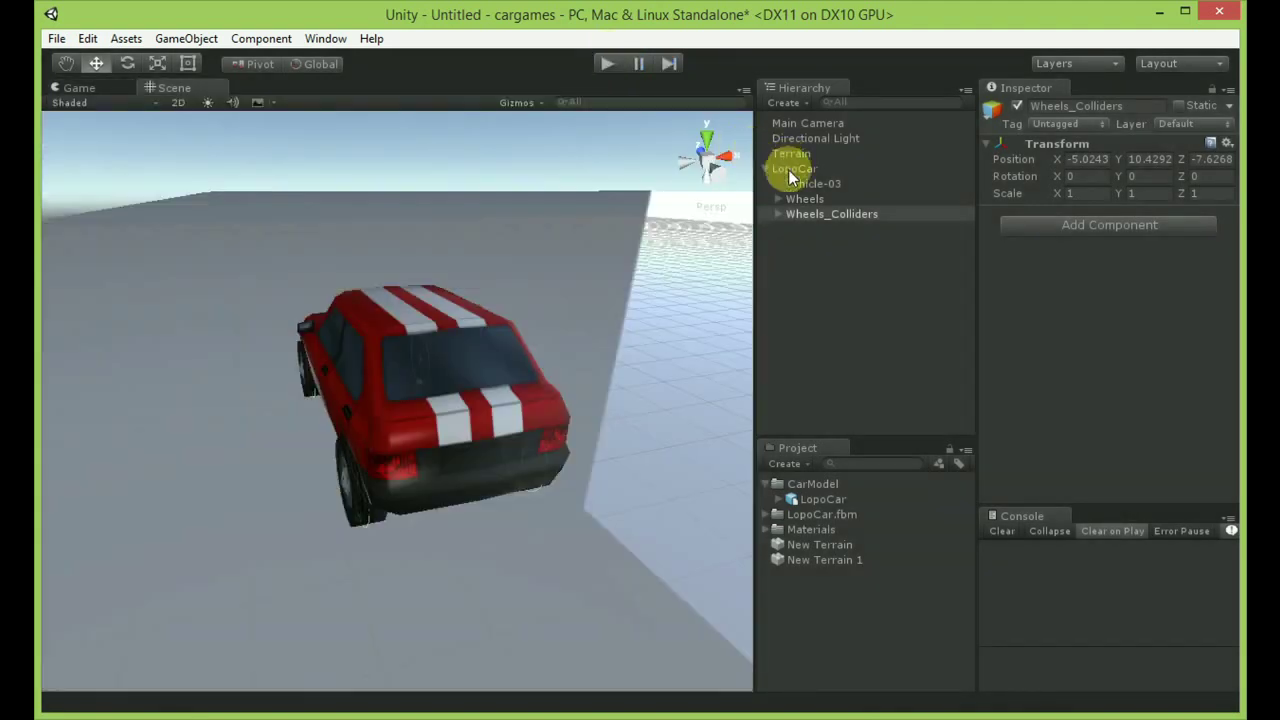
left_click(793, 168)
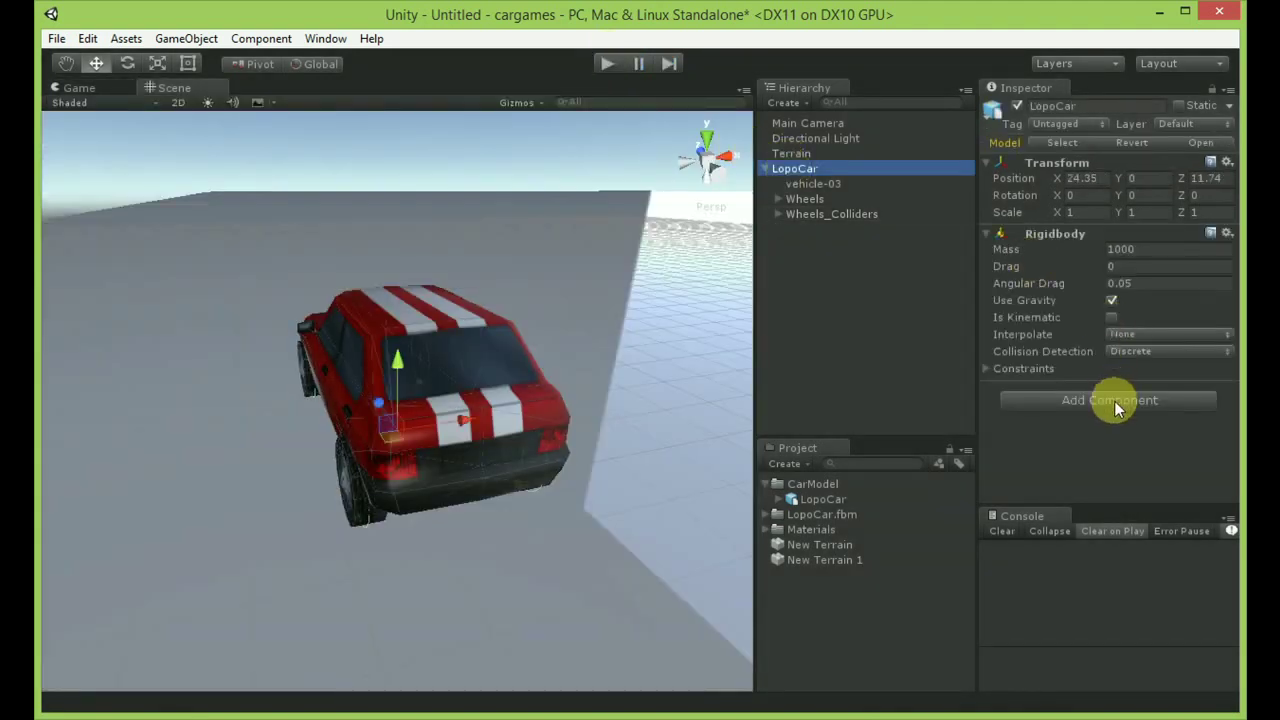
Add a Box Collider component to LopoCar.
left_click(1114, 400)
type("box")
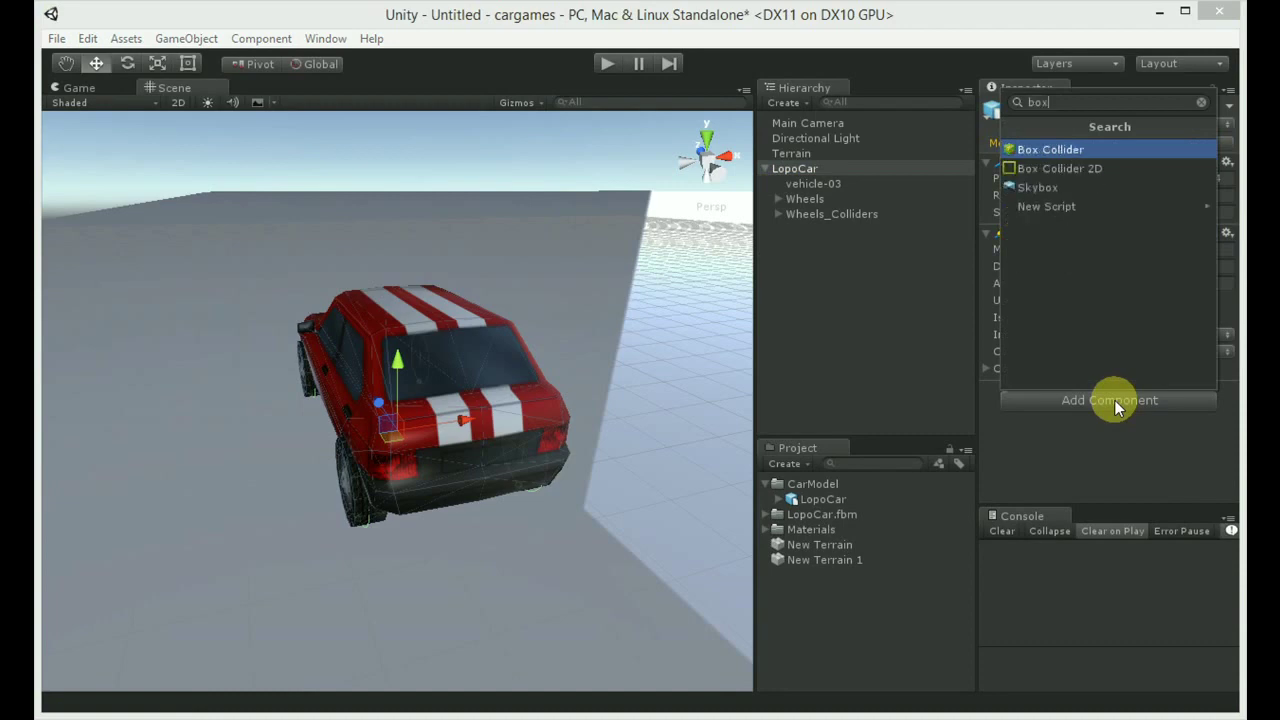
key("Return")
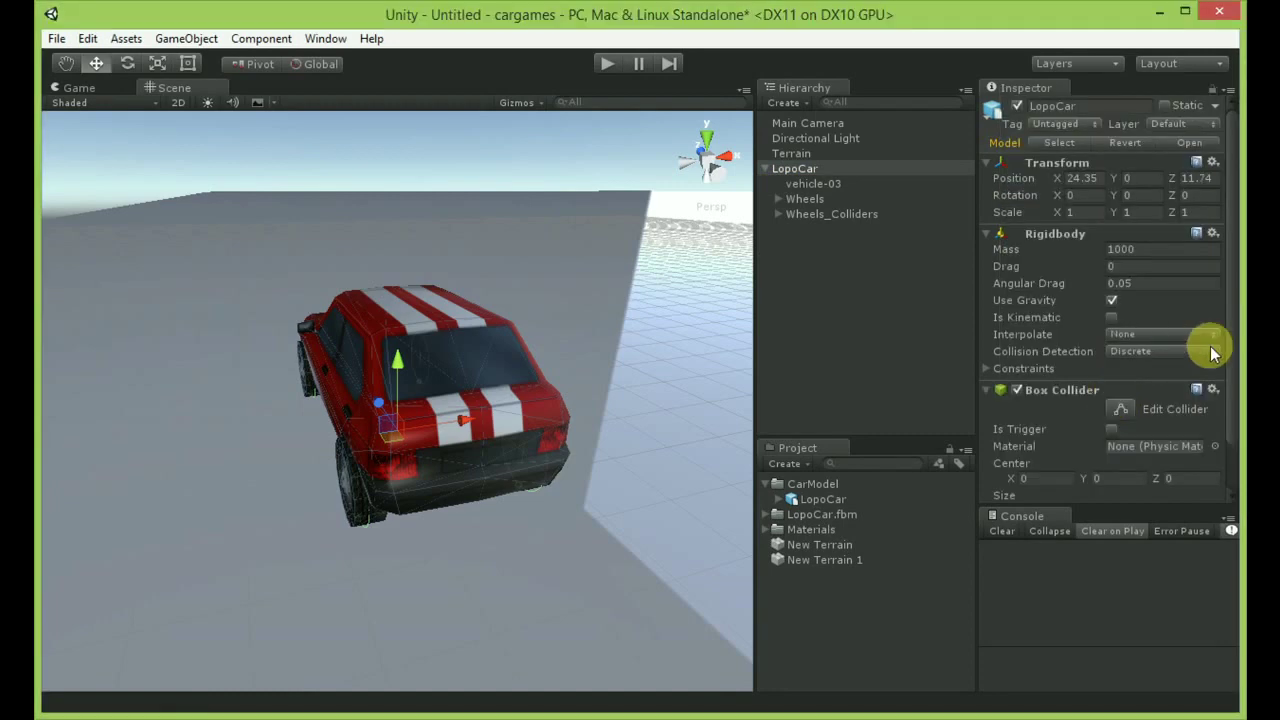
left_click_drag(1233, 343, 1238, 424)
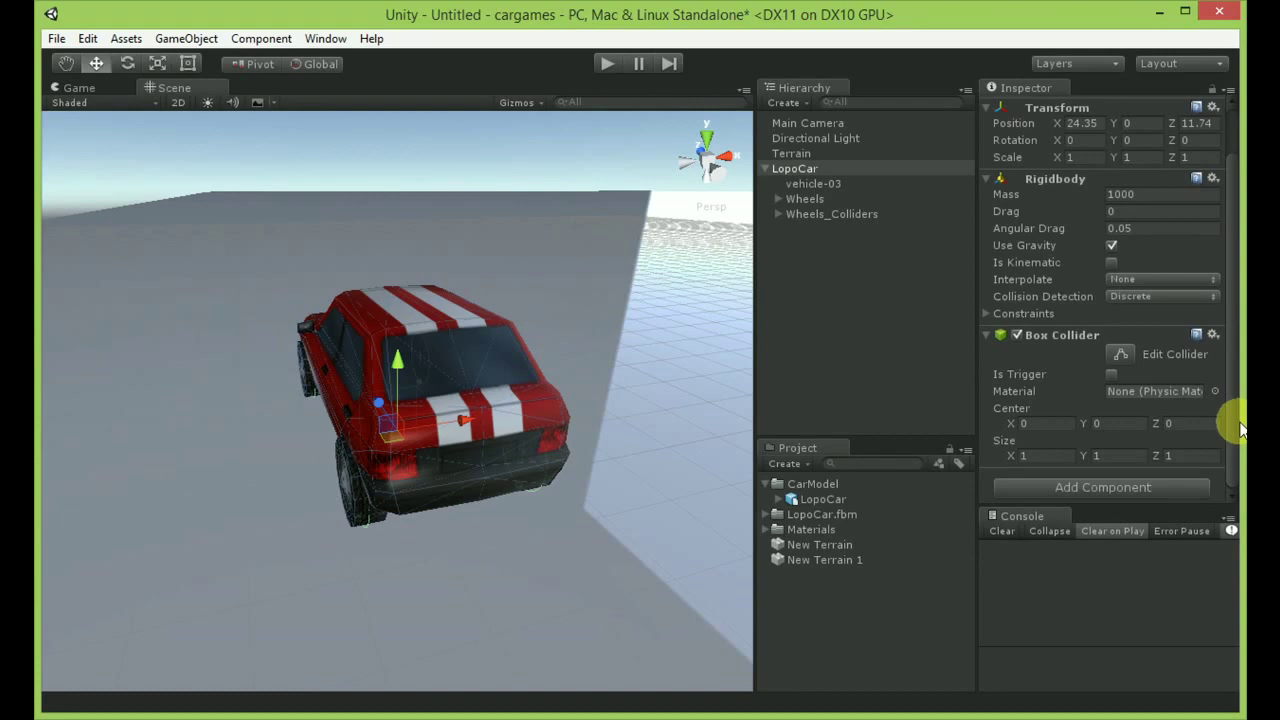
key("alt")
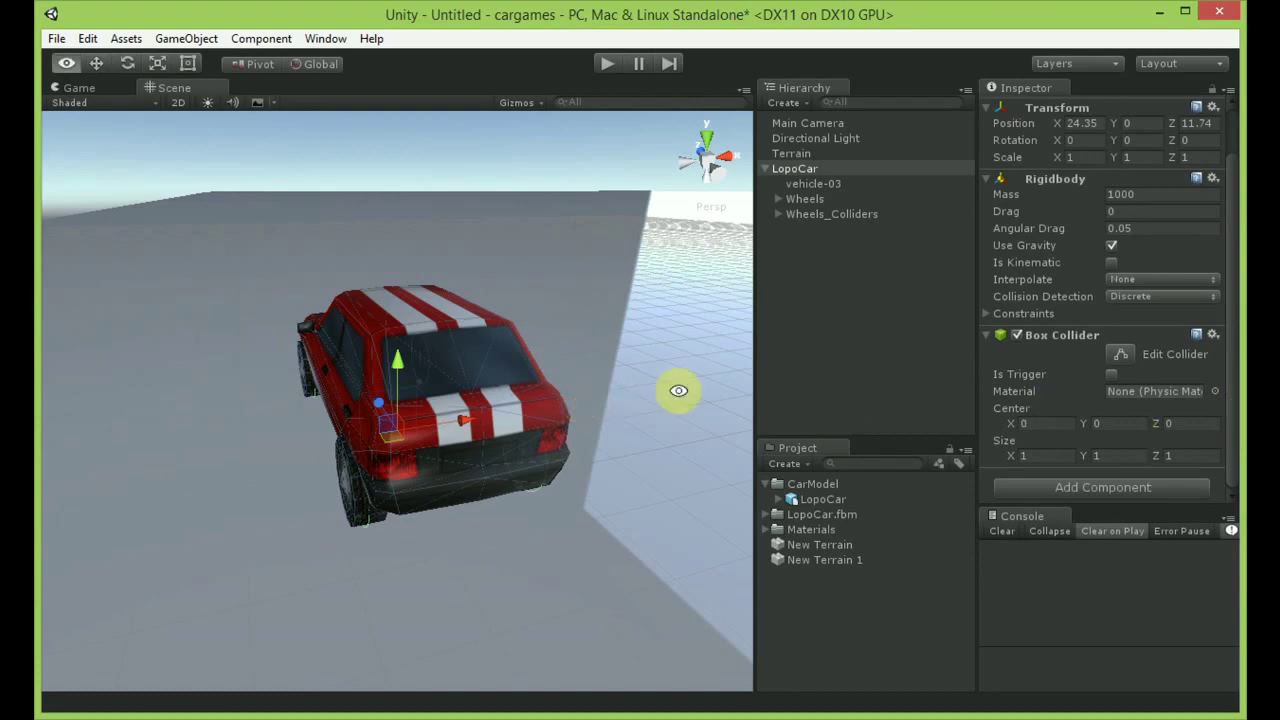
left_click_drag(678, 390, 674, 460, "alt")
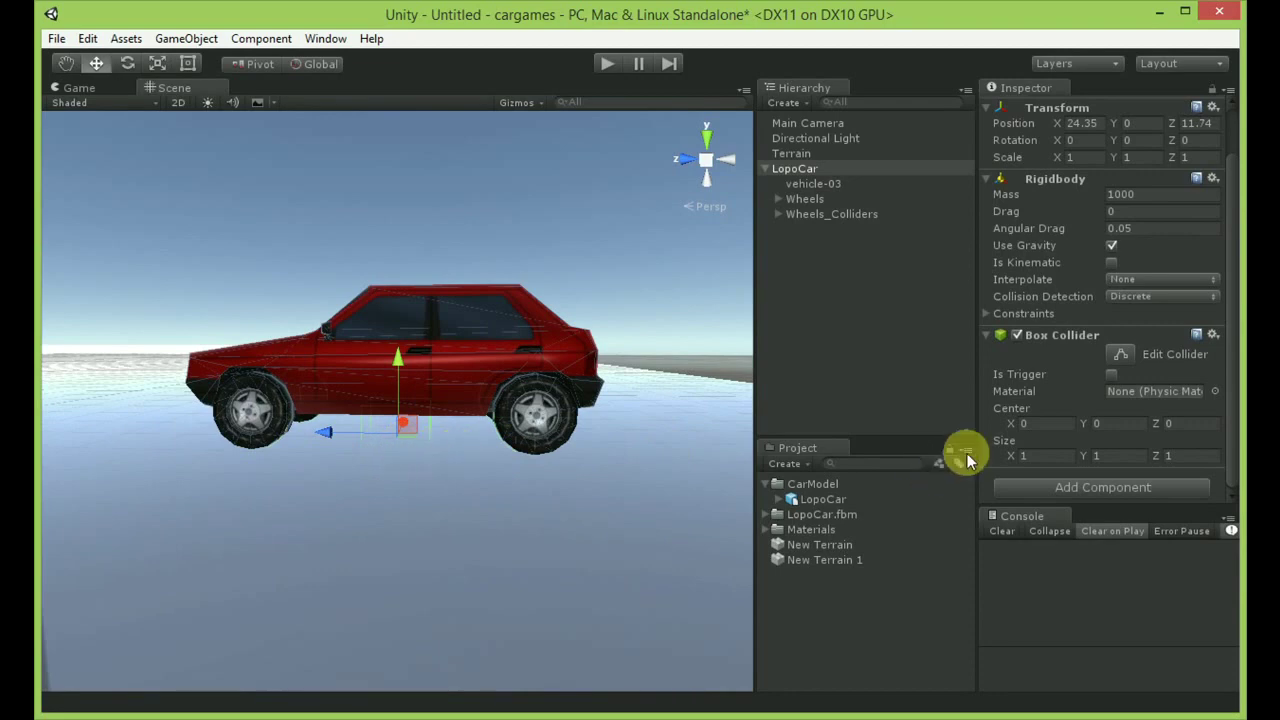
Edit the Box Collider's centre height and set its X size to 2.
left_click(1103, 422)
type("1")
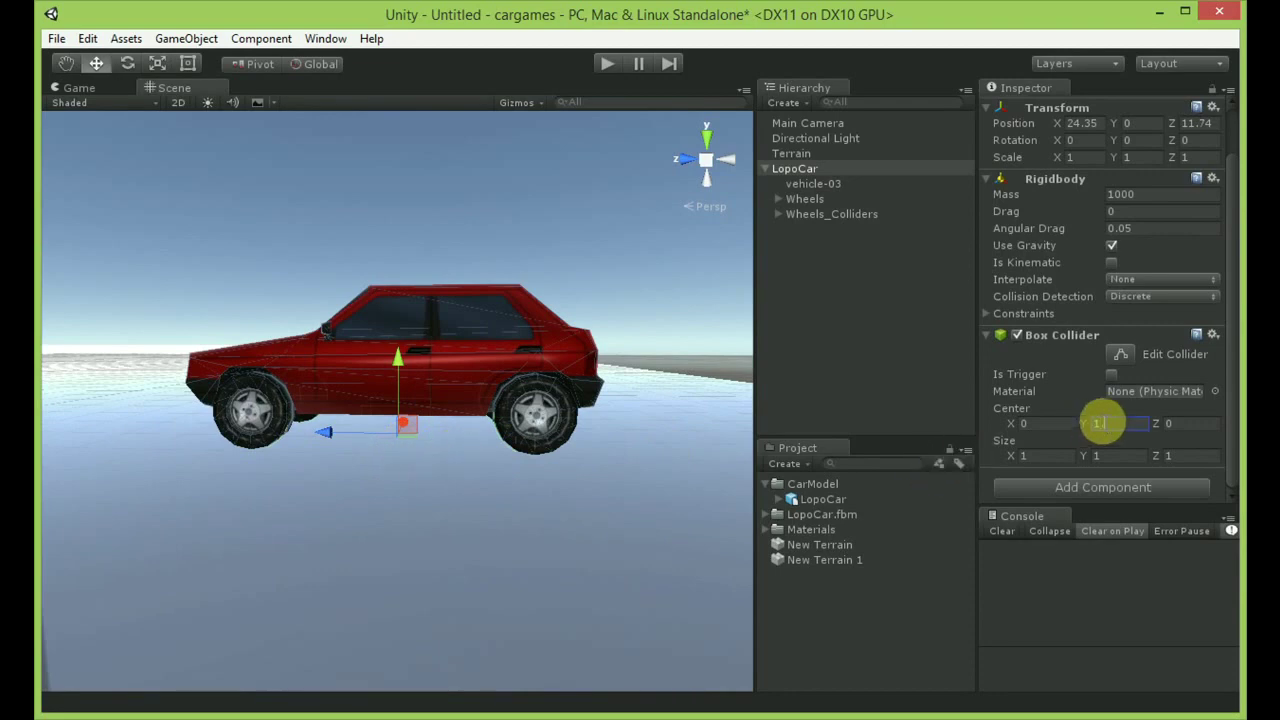
type(".5")
key("BackSpace")
key("BackSpace")
type(".3")
left_click(1043, 455)
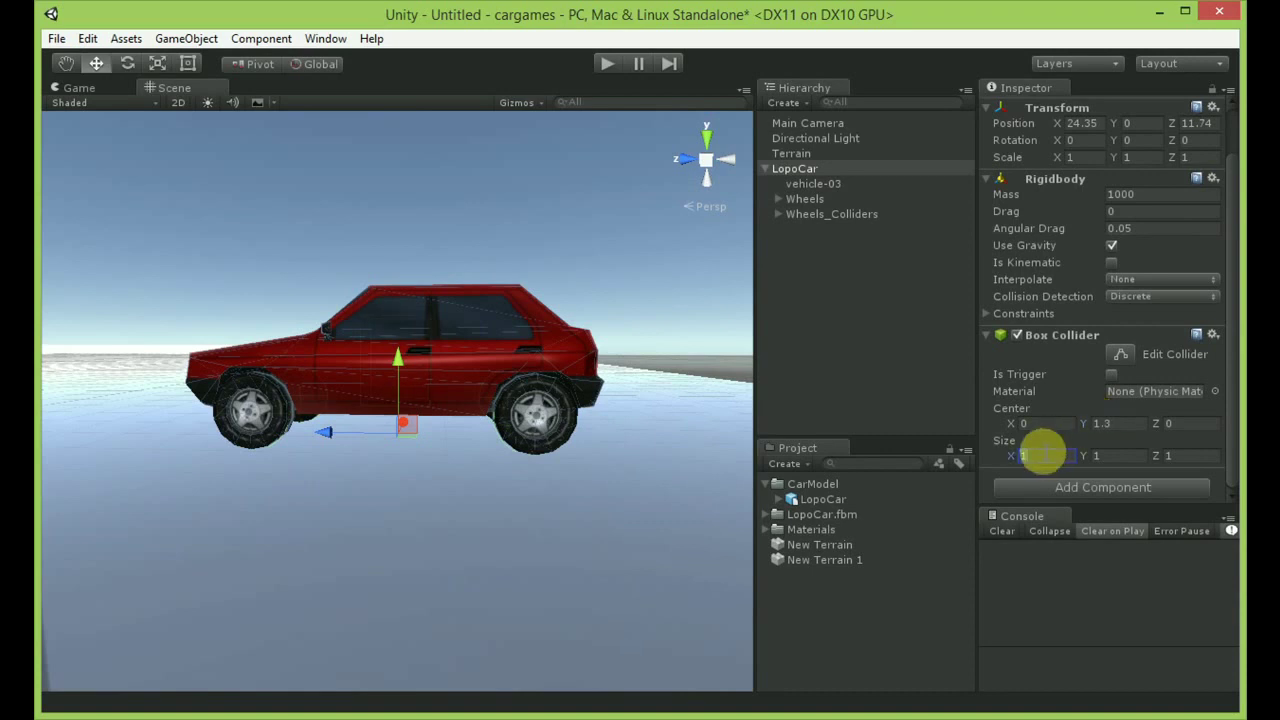
type("2")
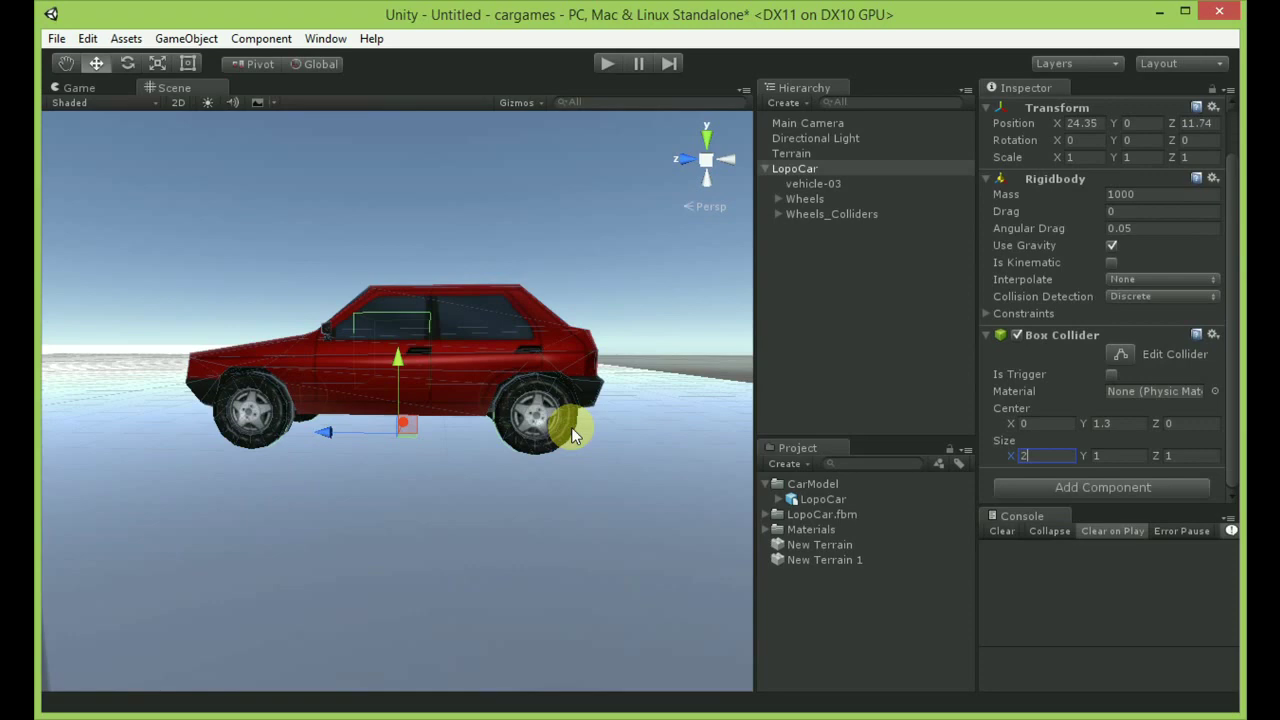
left_click_drag(611, 449, 717, 509, "alt")
mouse_move(389, 446)
left_mouse_down("alt")
mouse_move(699, 506)
mouse_move(306, 403)
left_mouse_up("alt")
Set the Box Collider's Z size to 5 and centre Y to 1.2.
left_click(1190, 459)
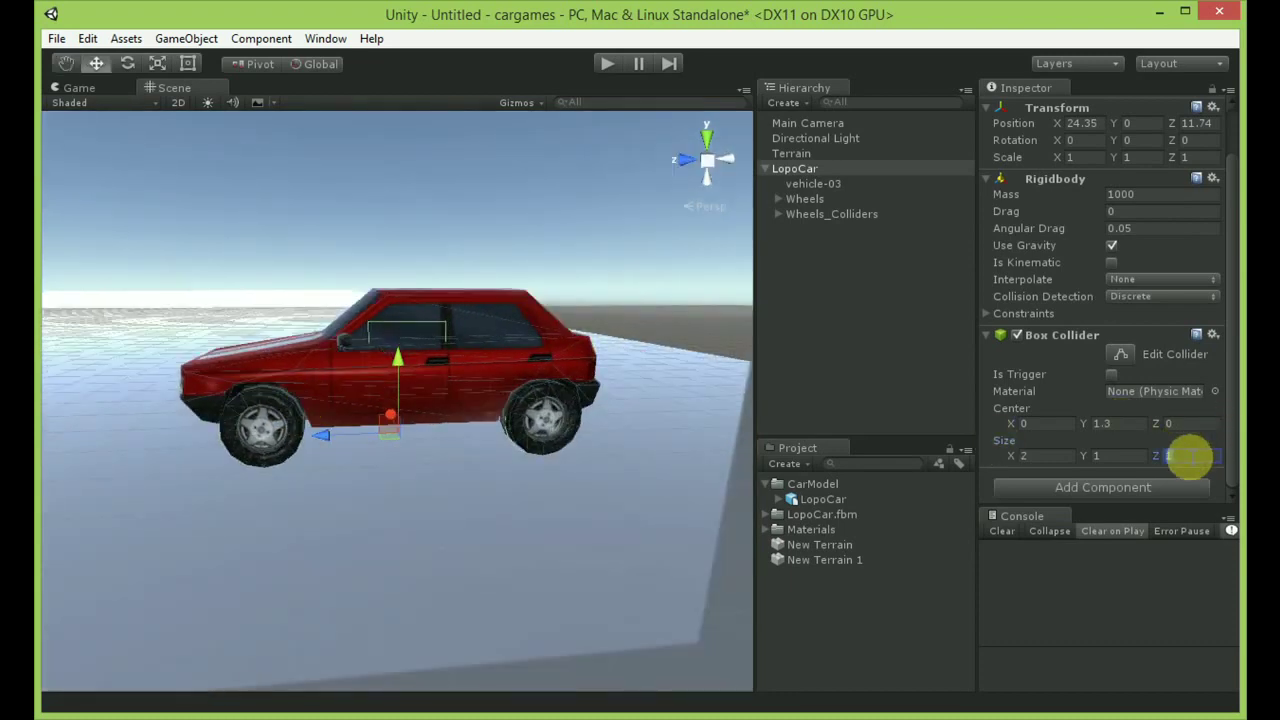
type("5")
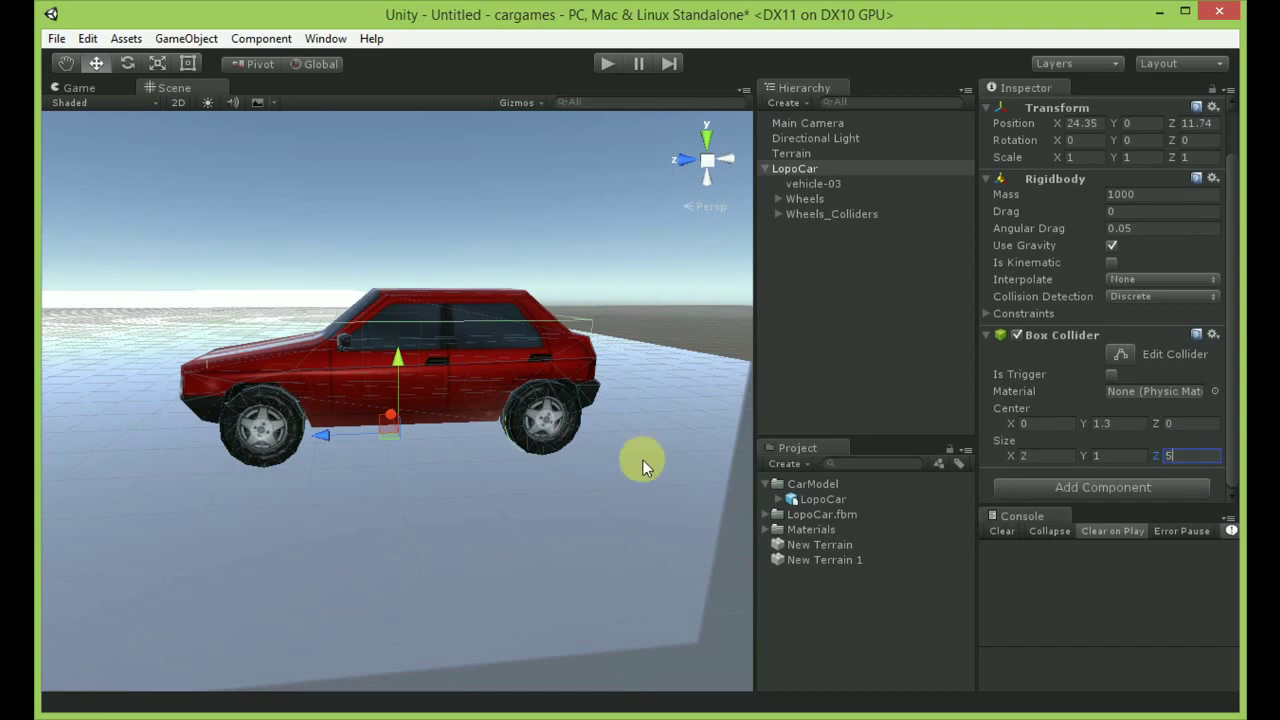
mouse_move(569, 471)
left_mouse_down("alt")
mouse_move(517, 600)
mouse_move(617, 497)
mouse_move(491, 380)
mouse_move(603, 446)
mouse_move(377, 503)
left_mouse_up("alt")
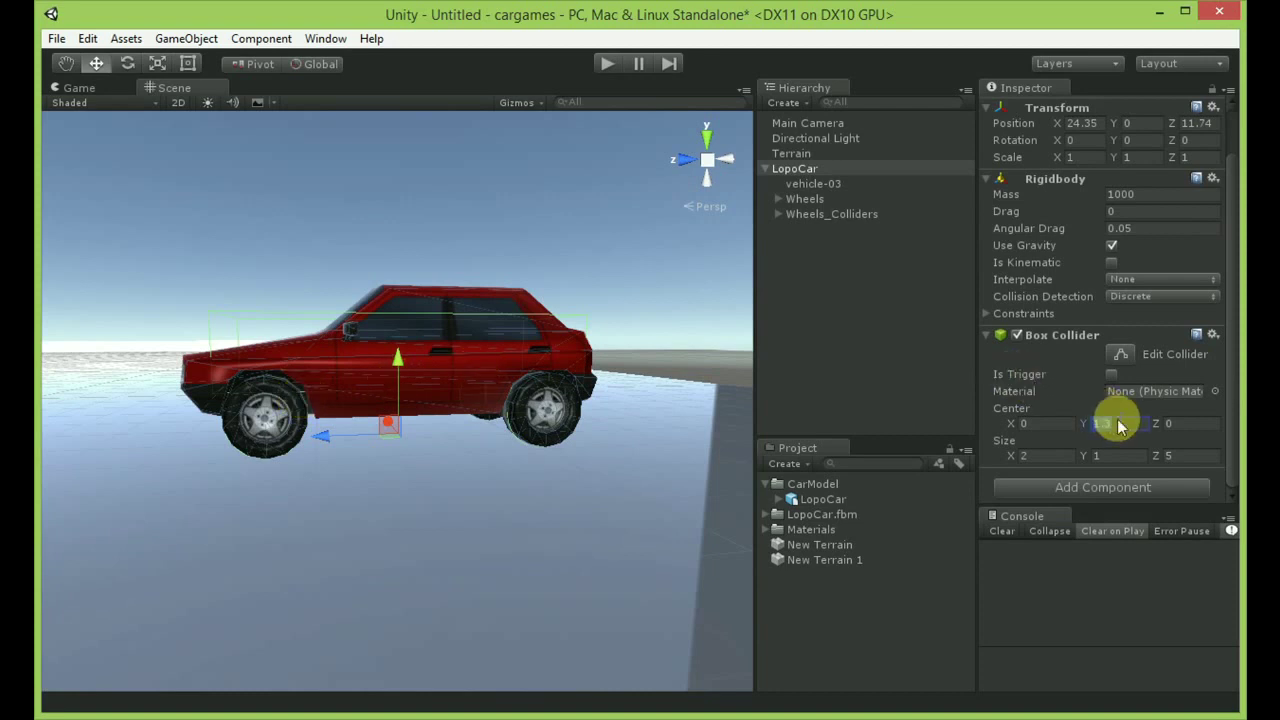
type("1.2")
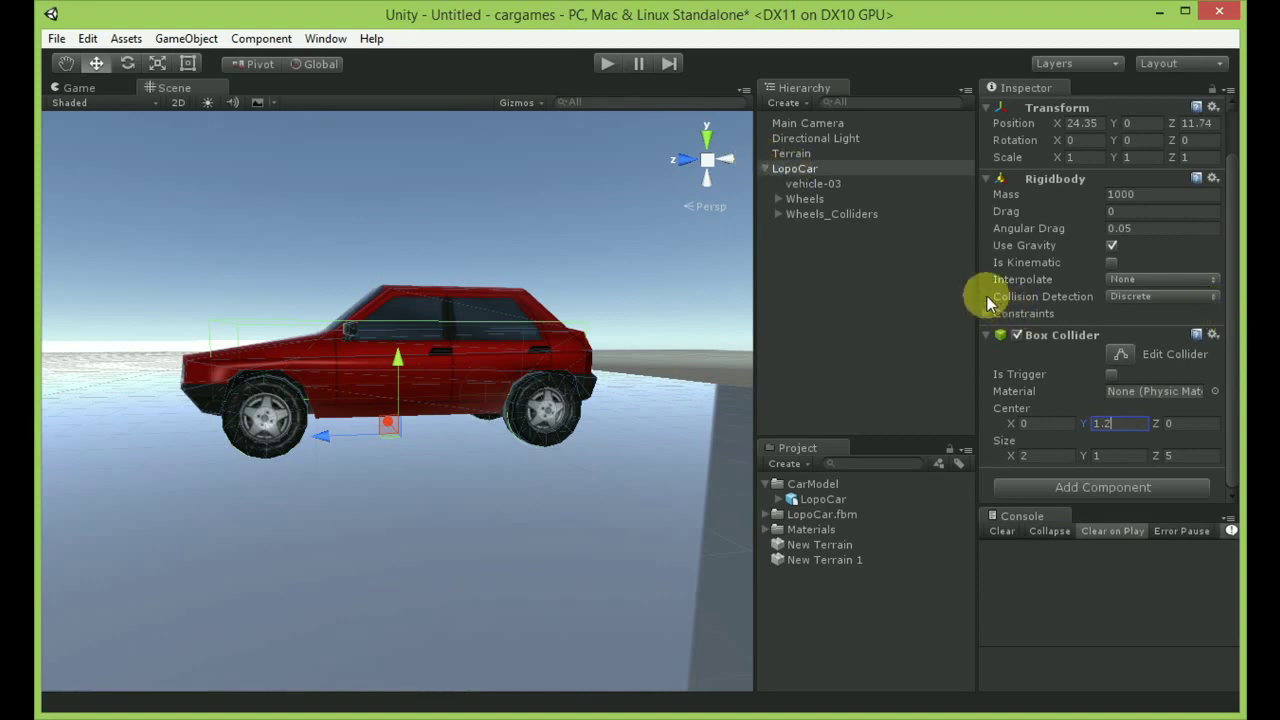
left_click(766, 168)
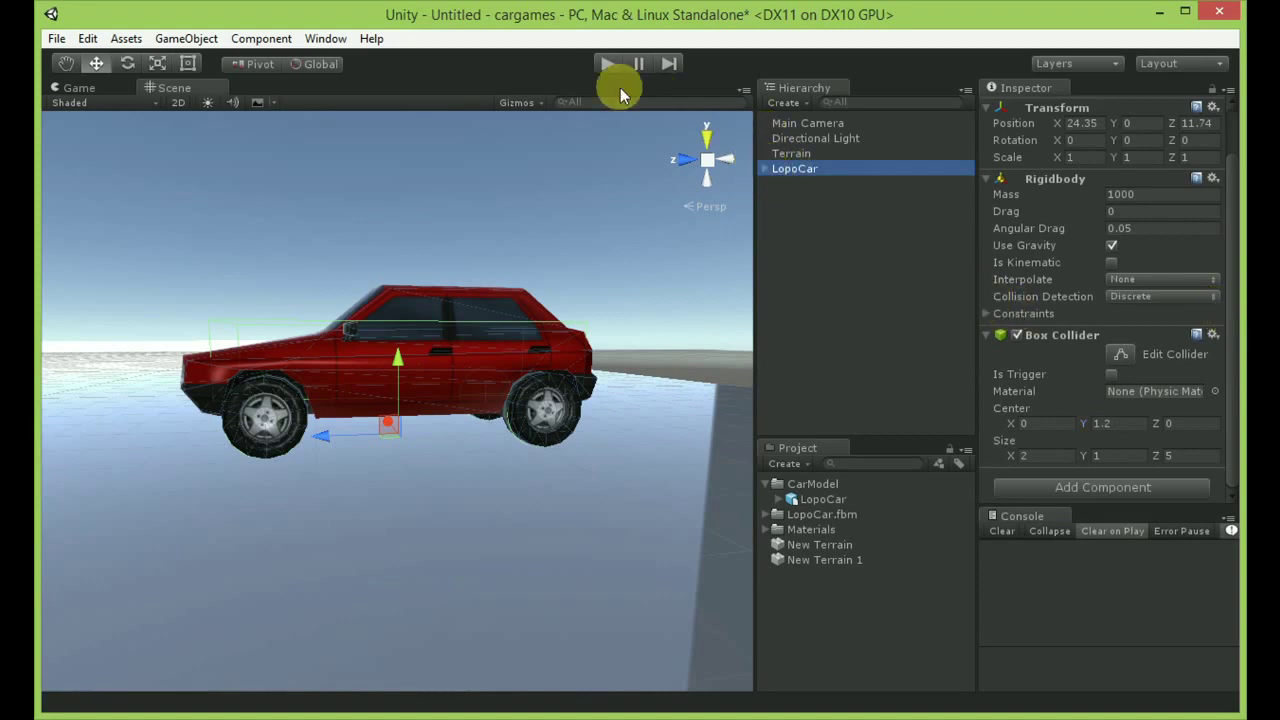
Play-test LopoCar and orbit the Scene view to check it resting on the terrain.
left_click(606, 61)
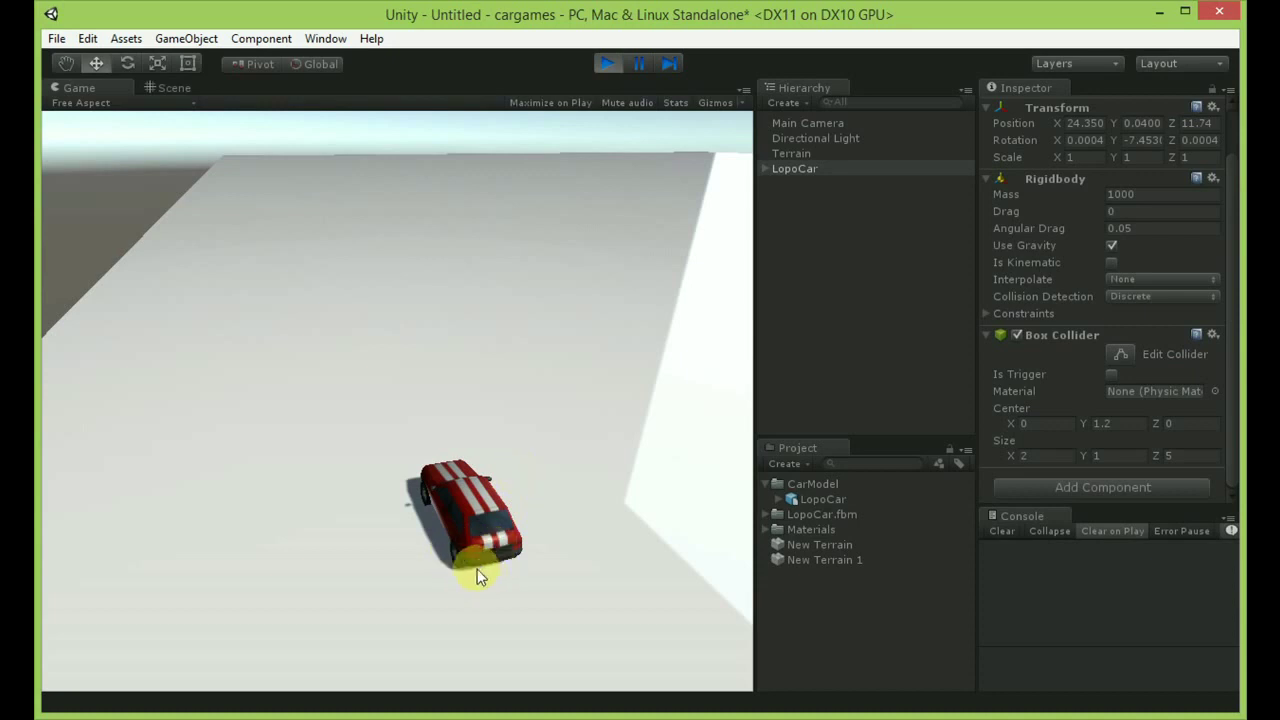
left_click(177, 87)
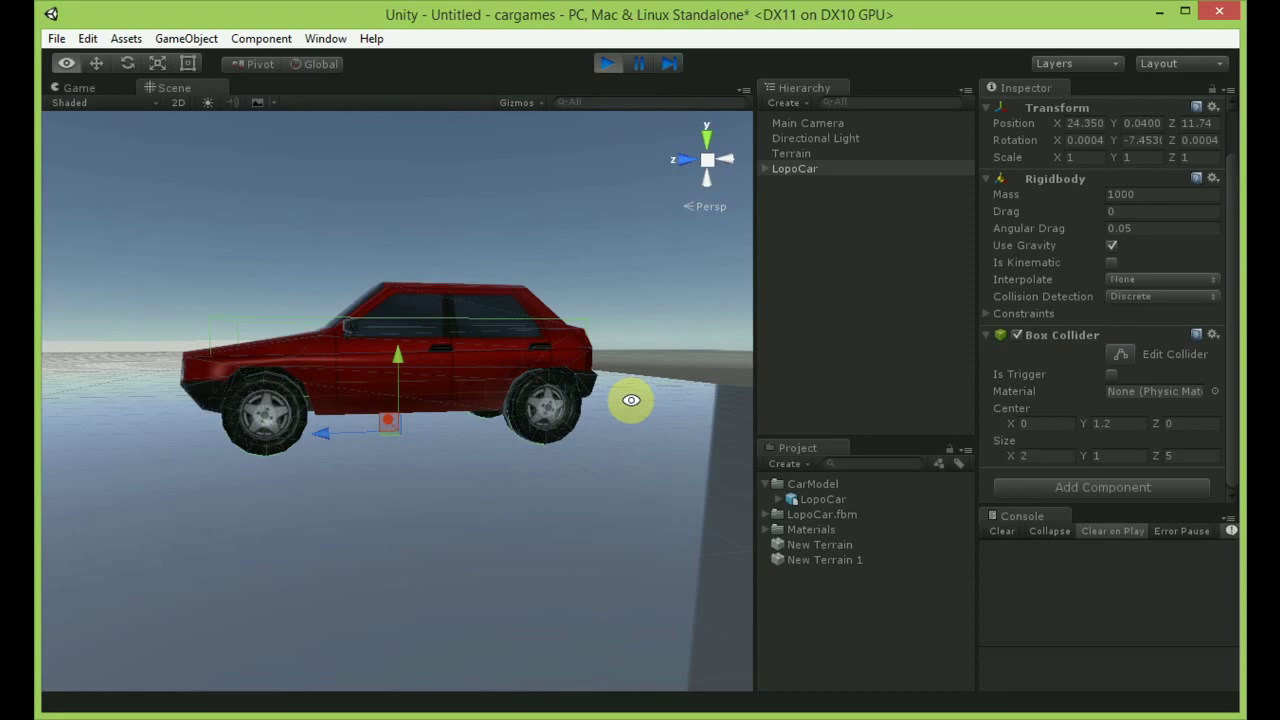
left_click_drag(631, 400, 281, 407, "alt")
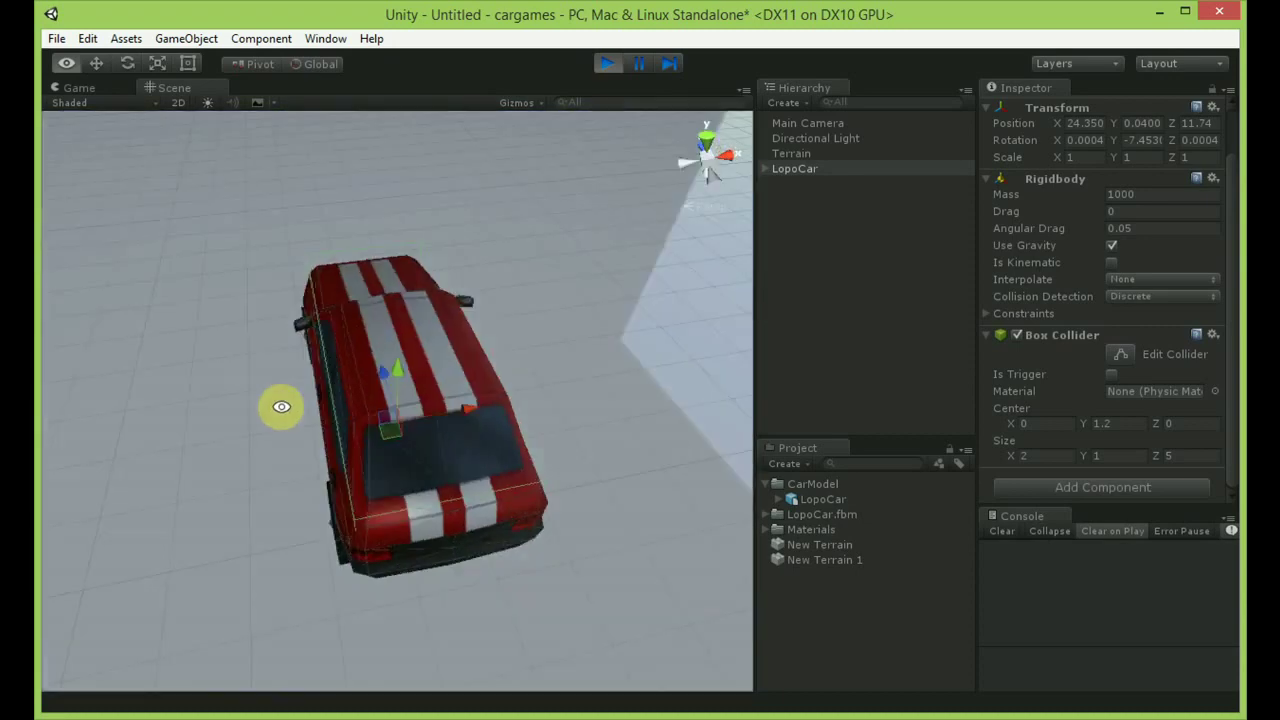
left_click_drag(281, 407, 423, 431, "alt")
right_click_drag(423, 431, 430, 244, "alt")
left_click_drag(433, 215, 460, 109, "alt")
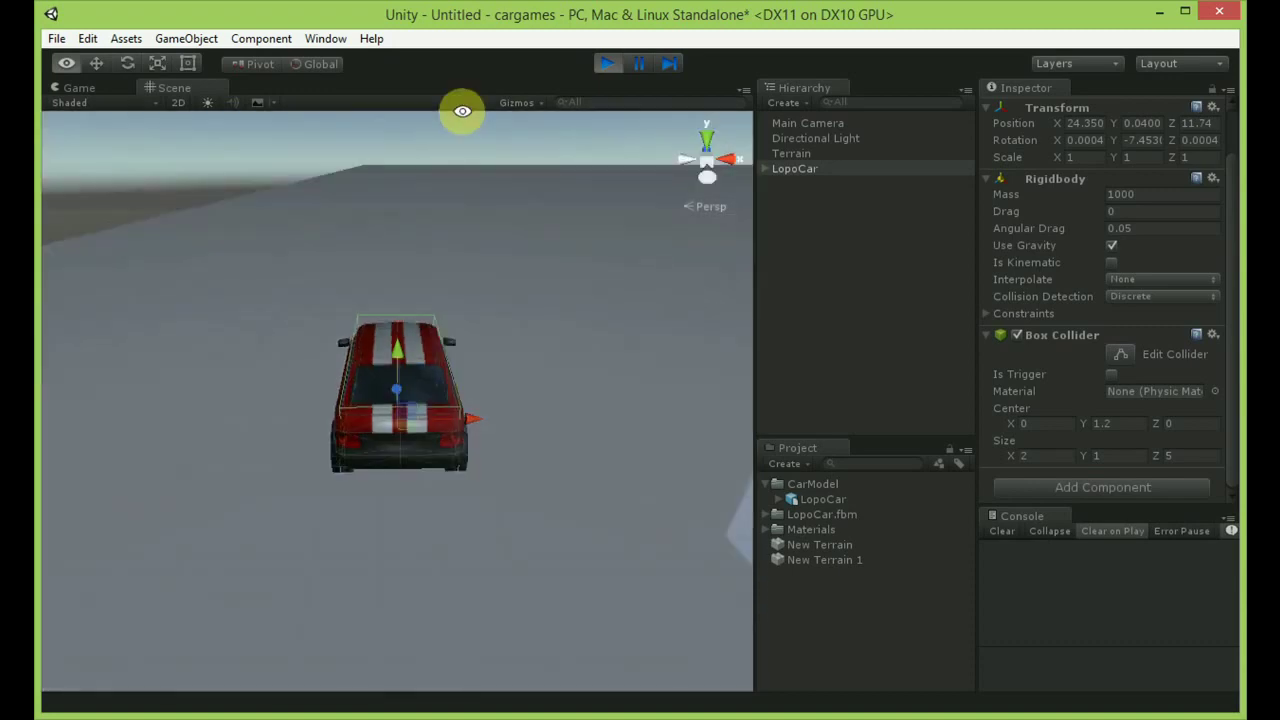
mouse_move(546, 314)
left_mouse_down("alt")
mouse_move(510, 330)
mouse_move(509, 286)
left_mouse_up("alt")
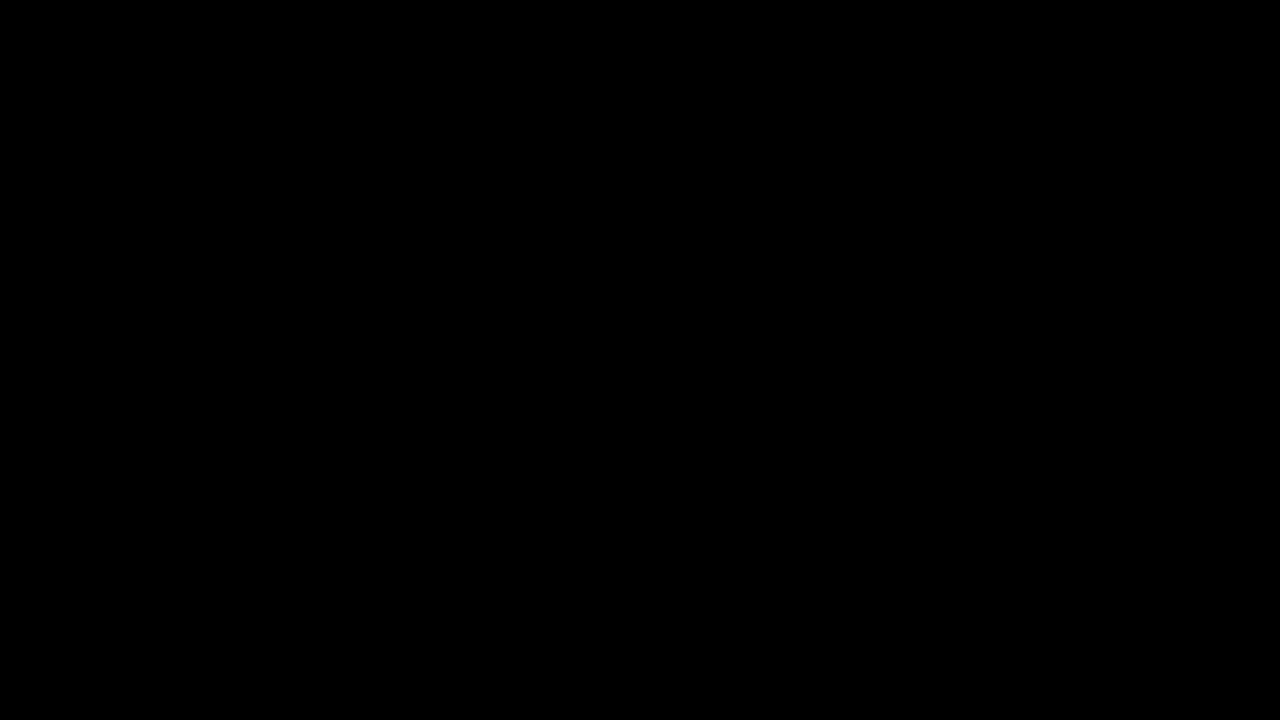